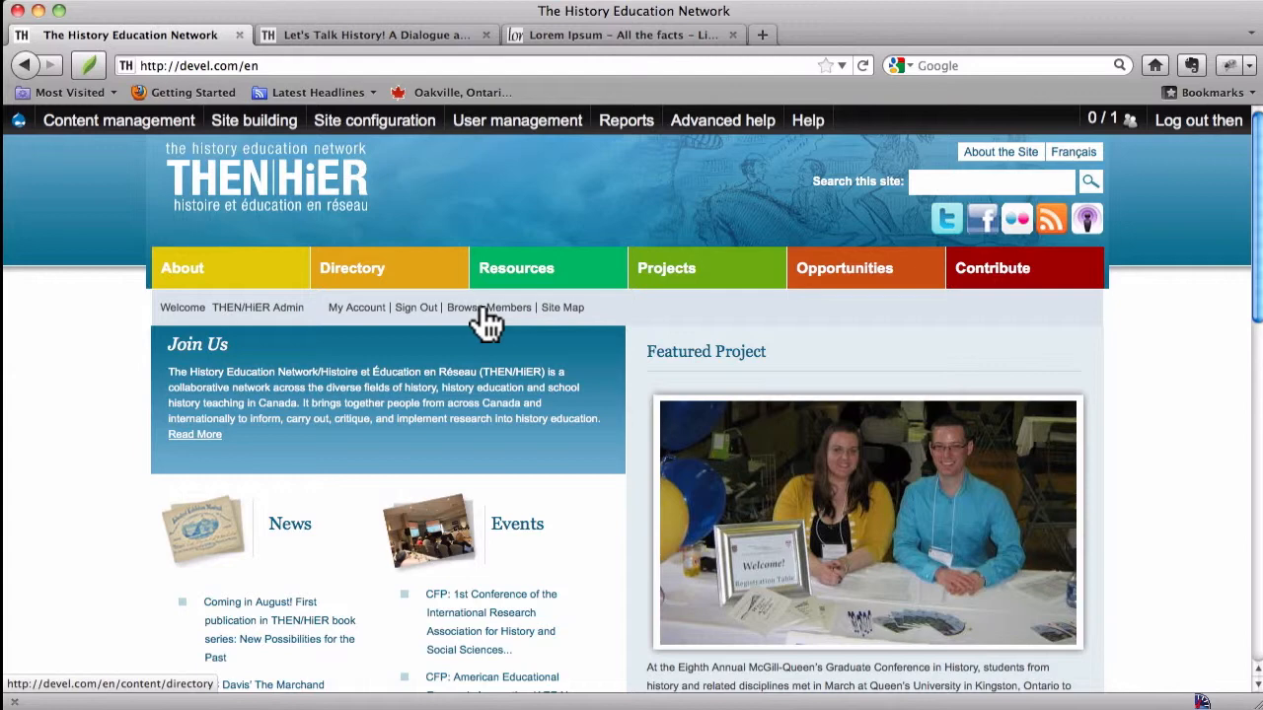
# Step: Open the Contribute section and start creating a new Featured Project content item
pyautogui.click(992, 286)
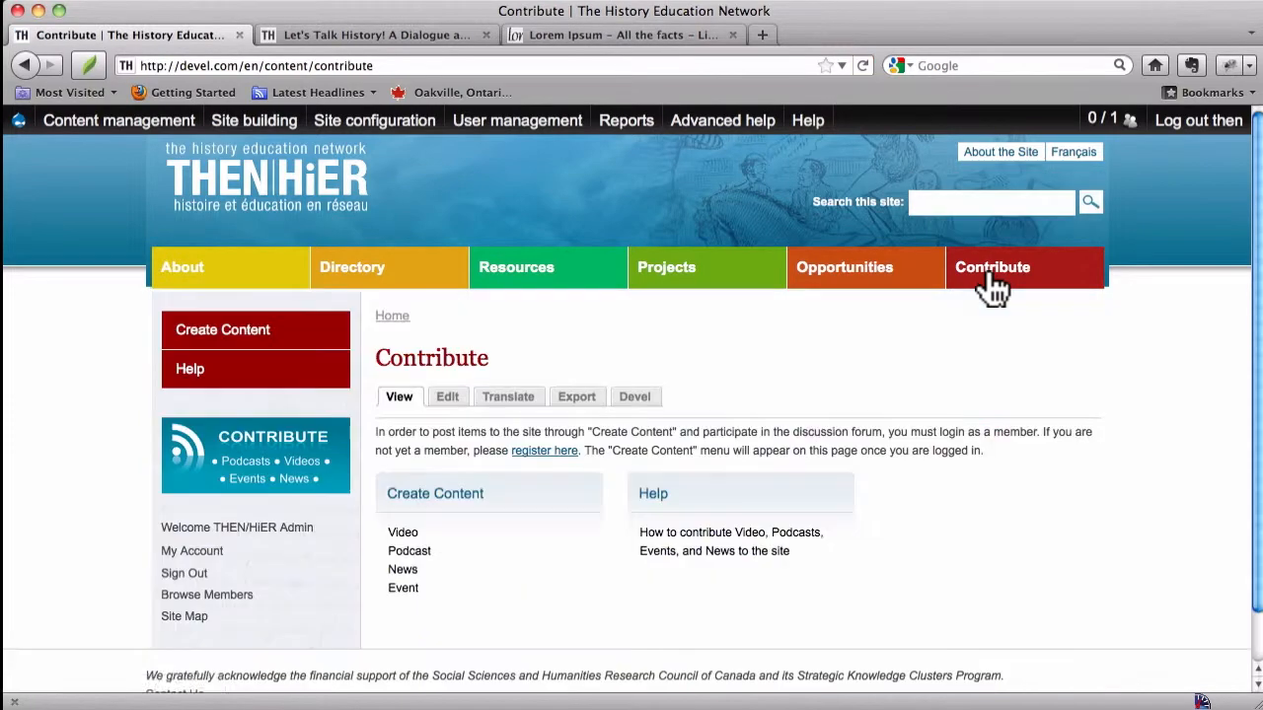
pyautogui.click(446, 496)
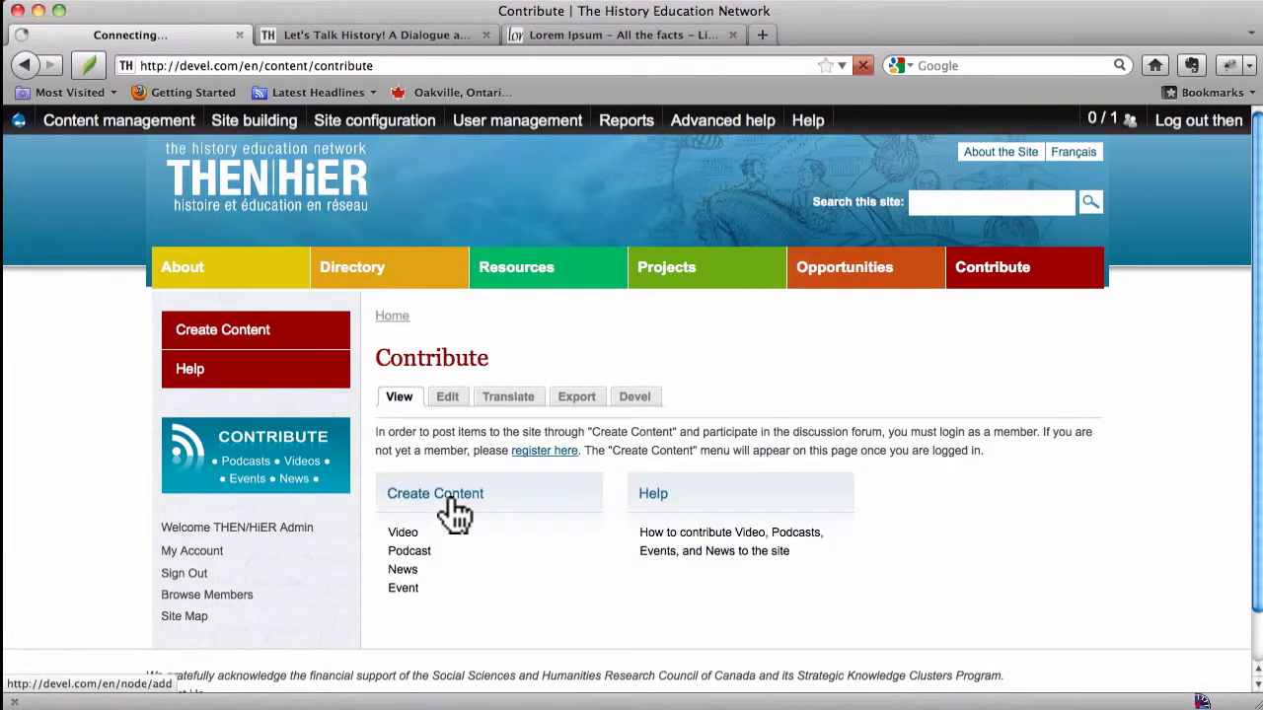
pyautogui.scroll(-10, 449, 498)
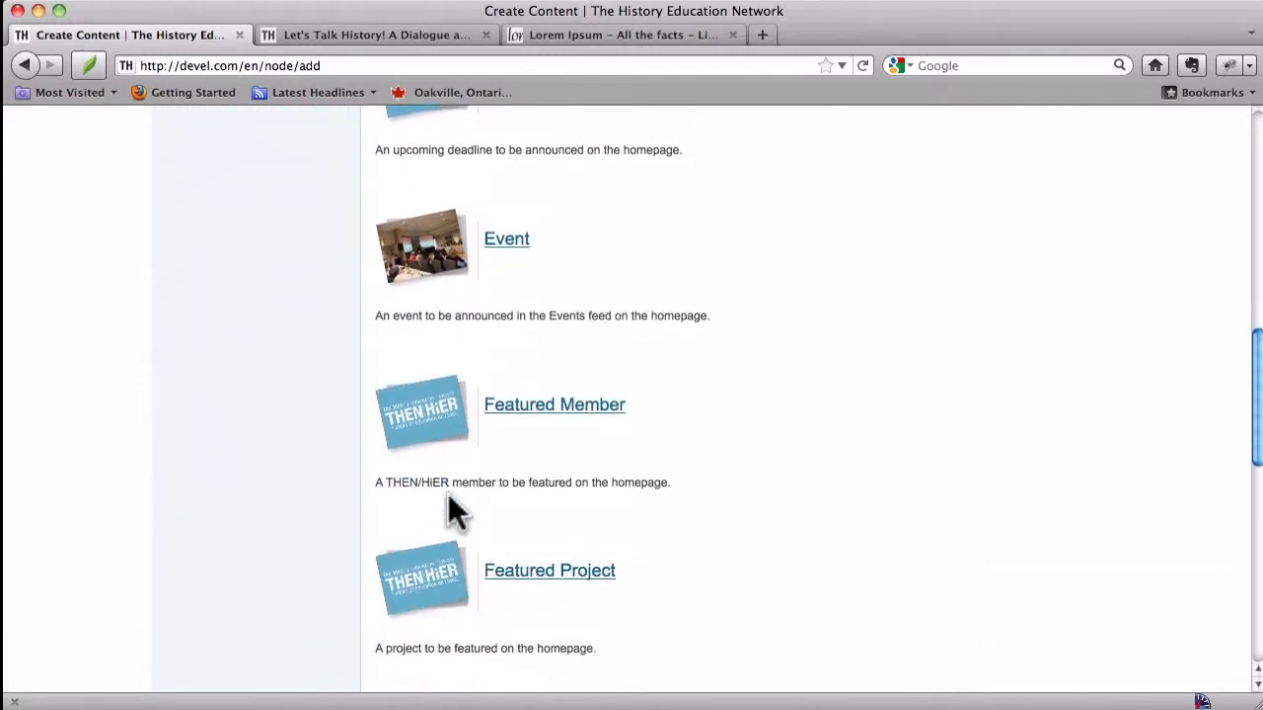
pyautogui.click(518, 582)
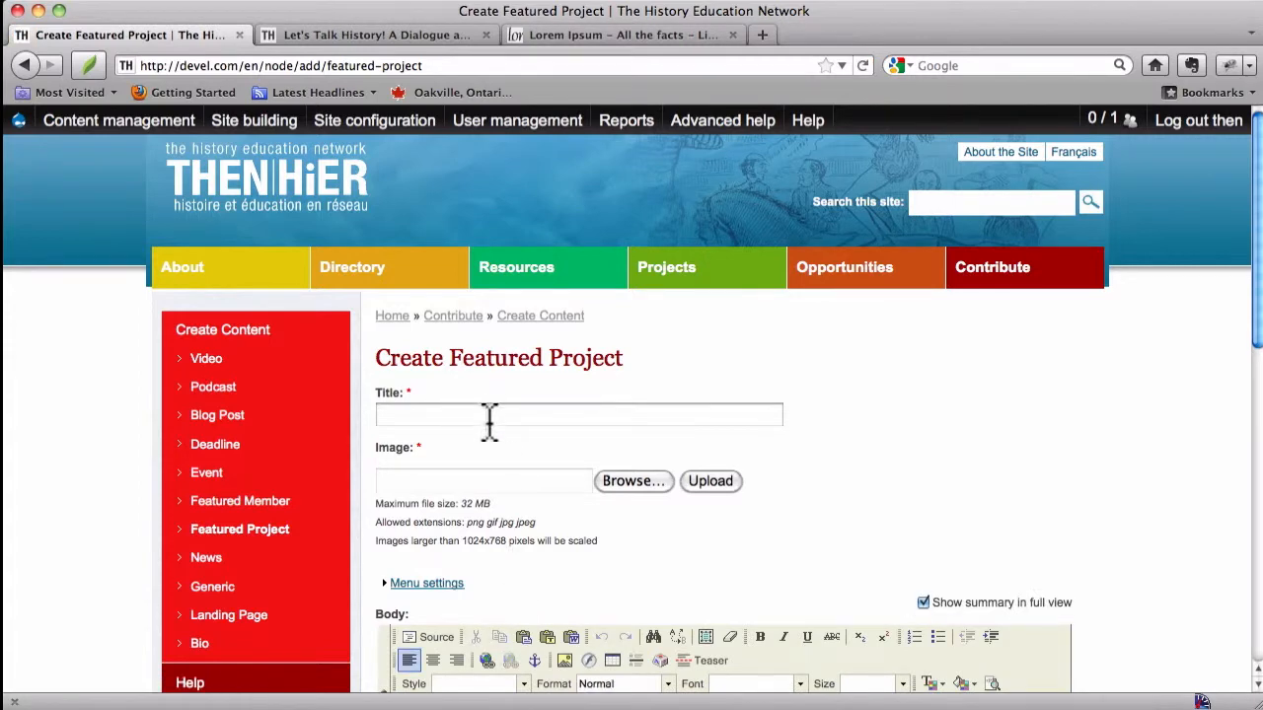
# Step: Review the existing "Let's Talk History! A Dialogue about Doing History" project page as an example, then return to the form
pyautogui.click(375, 35)
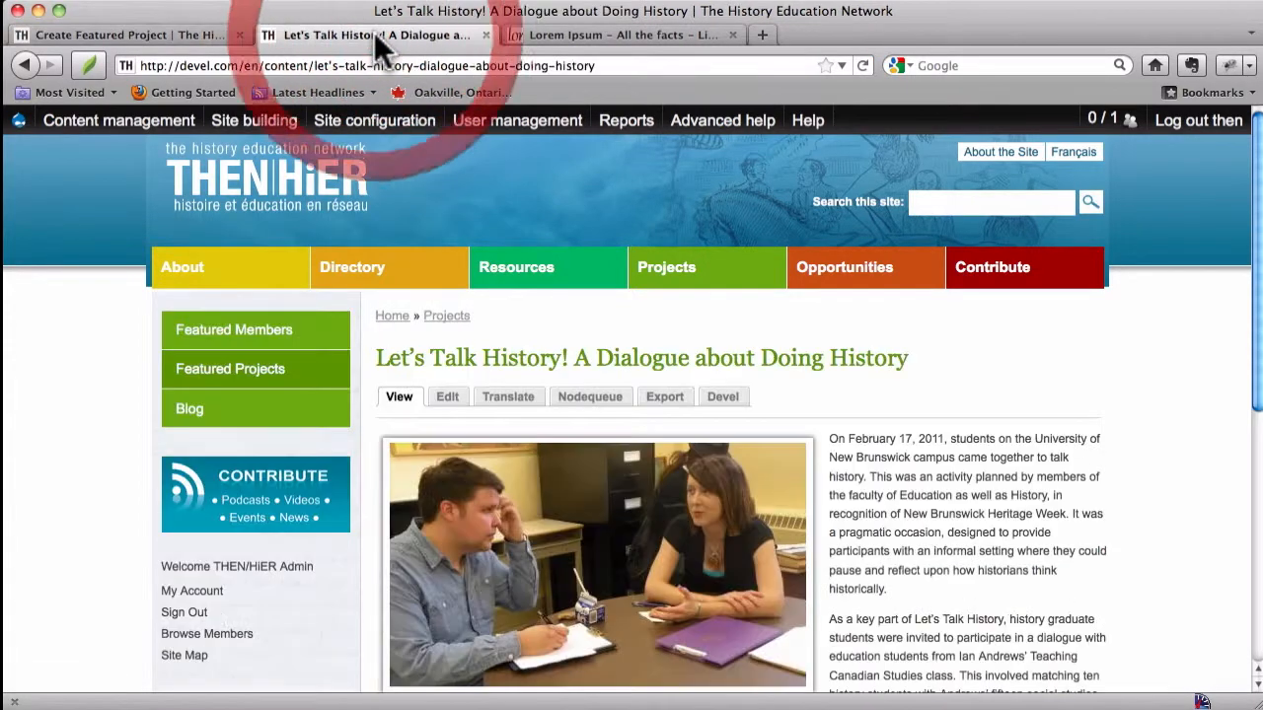
pyautogui.scroll(-3, 795, 419)
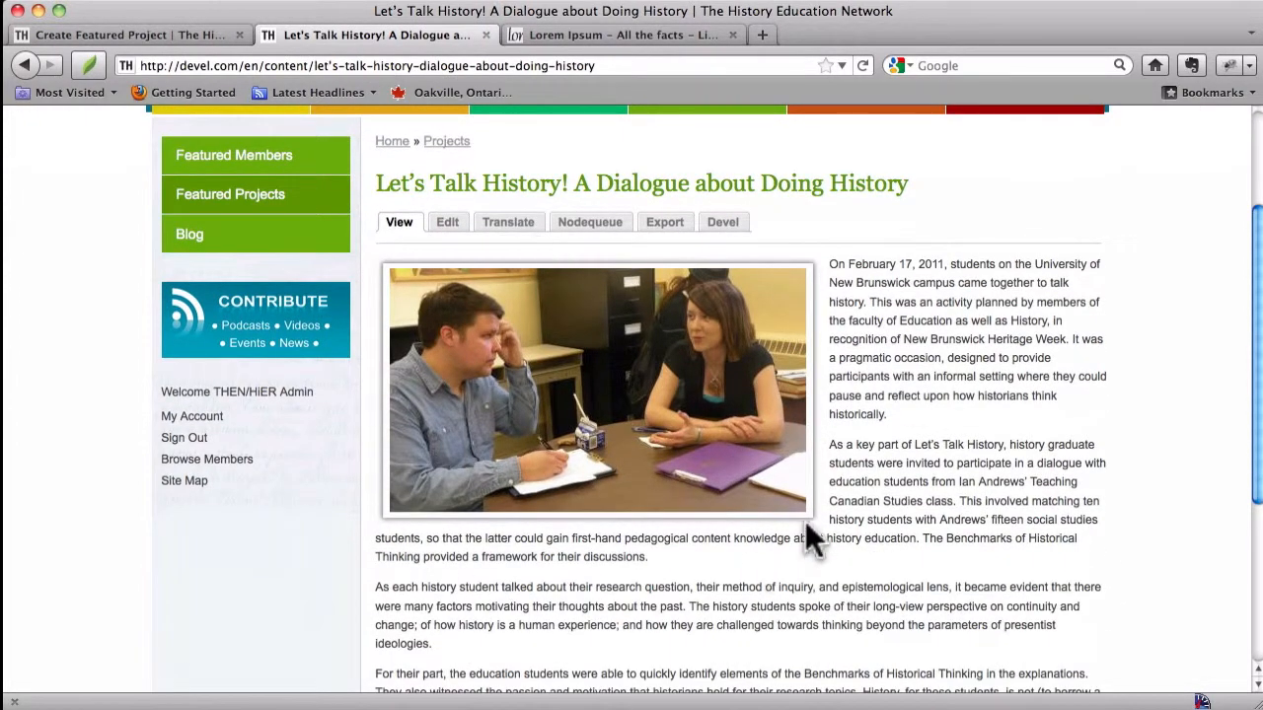
pyautogui.click(189, 33)
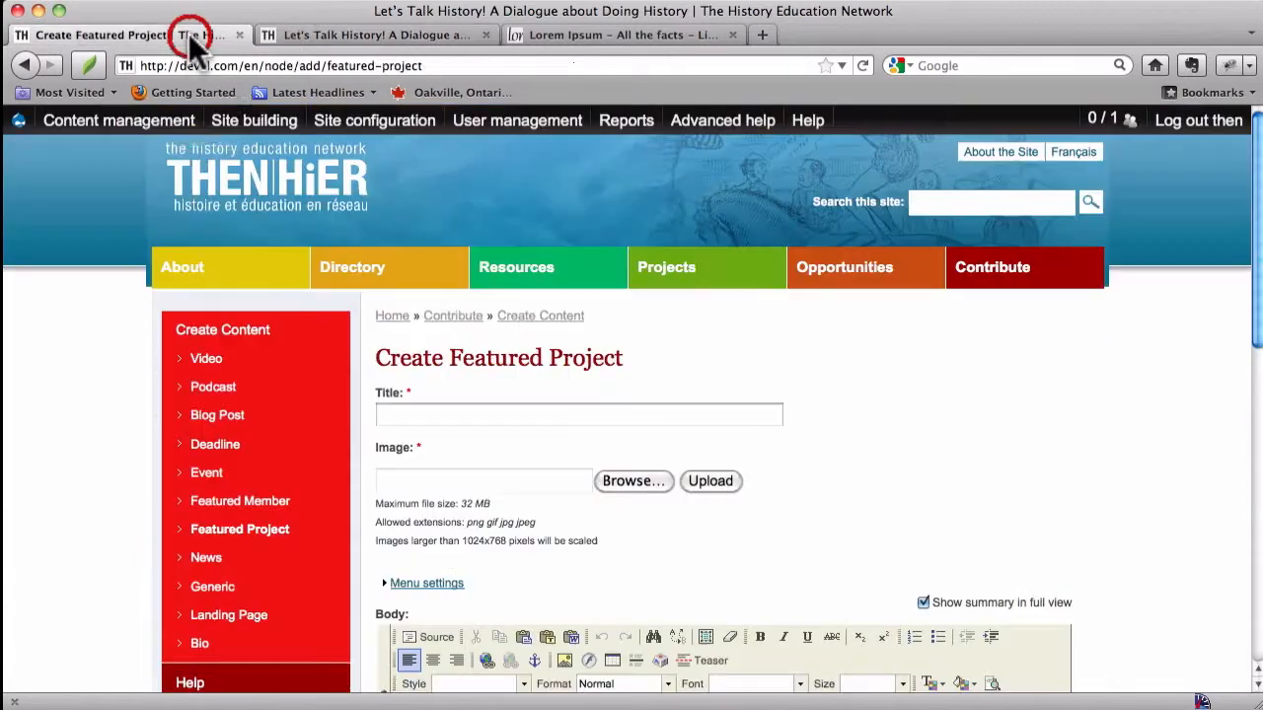
# Step: Enter "Sample Featured Project Title" as the featured project's title
pyautogui.click(473, 416)
pyautogui.write('Sam')
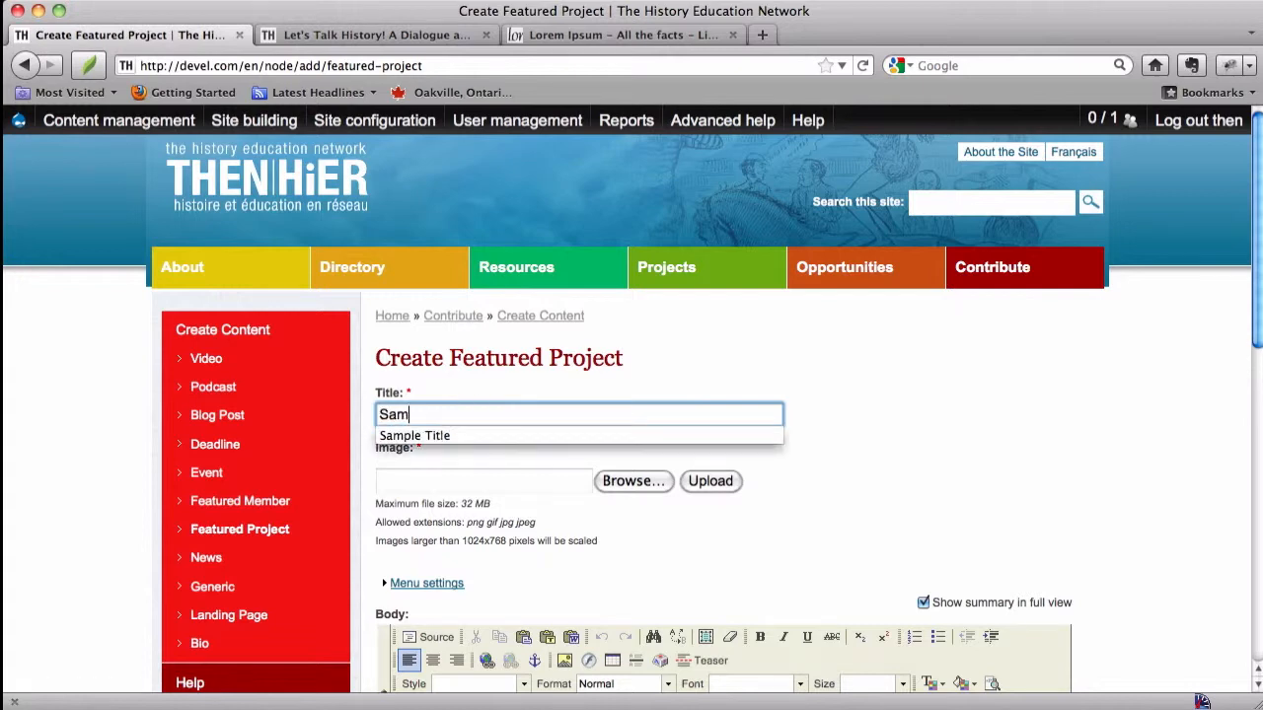
pyautogui.write('ple Featured Project Title')
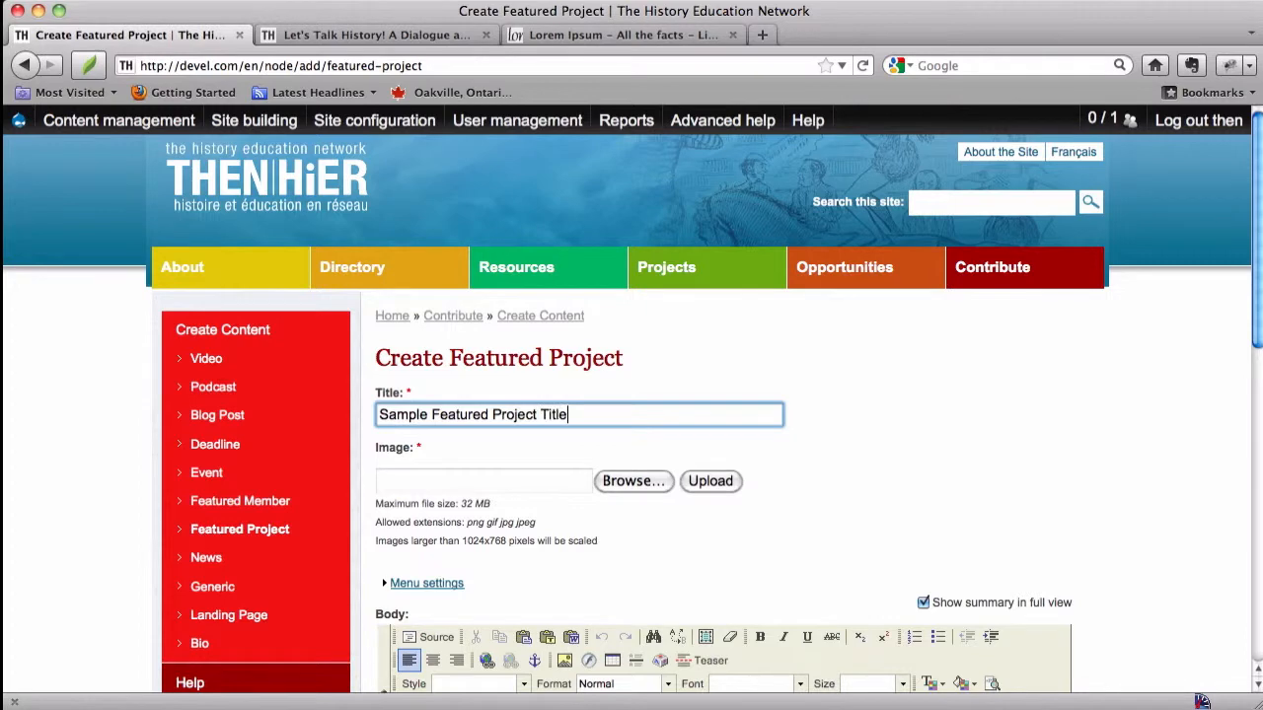
pyautogui.press('Tab')
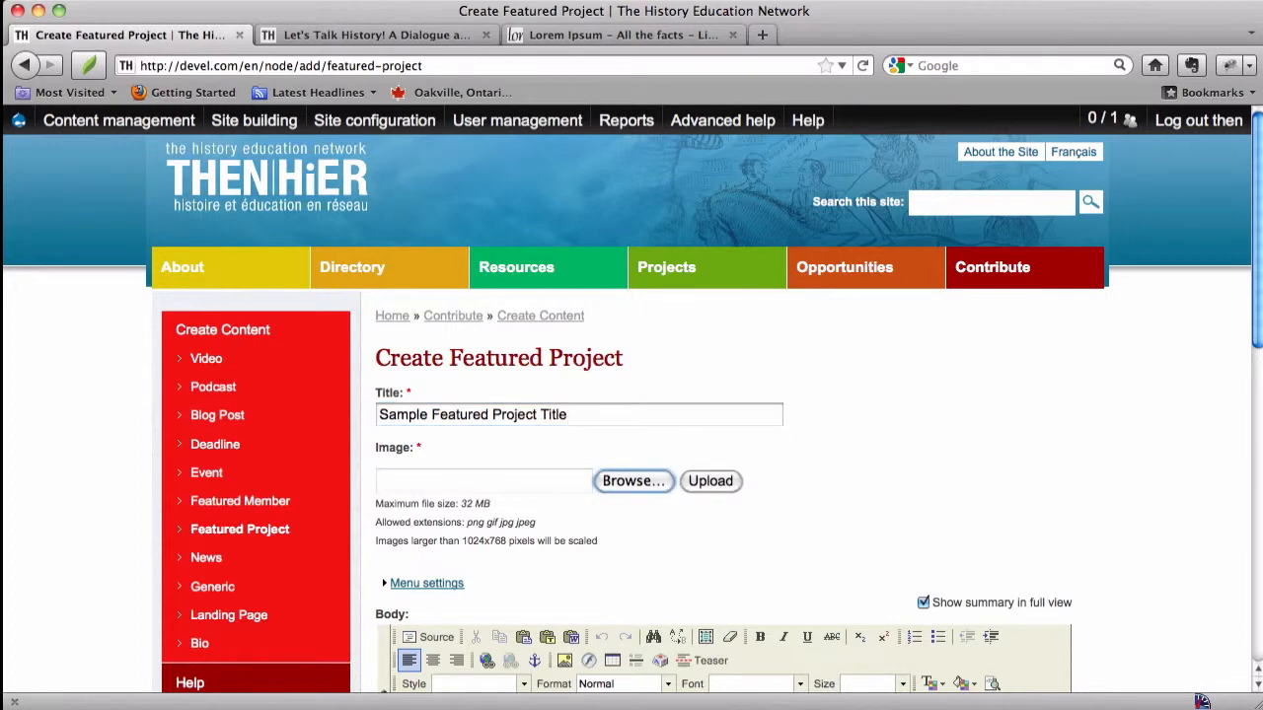
# Step: Upload Snow Leopard Prowl.jpg from the Nature folder as the project image
pyautogui.click(635, 482)
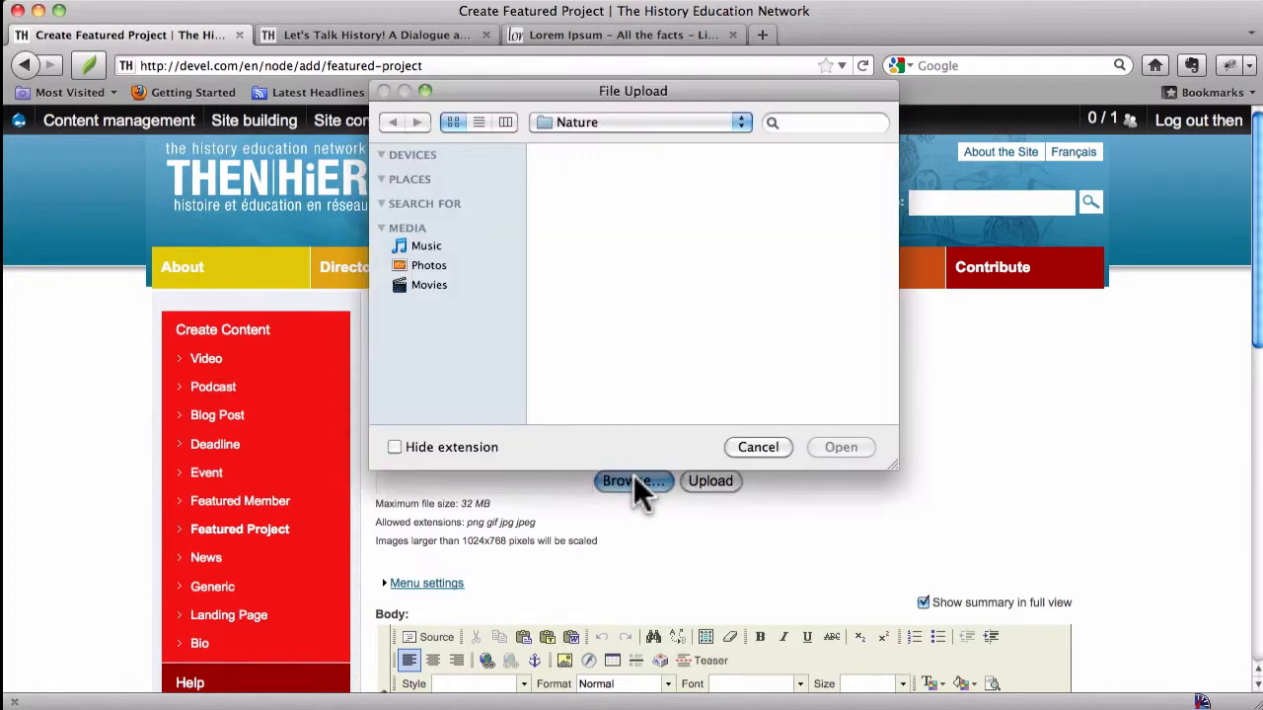
pyautogui.scroll(-6, 725, 267)
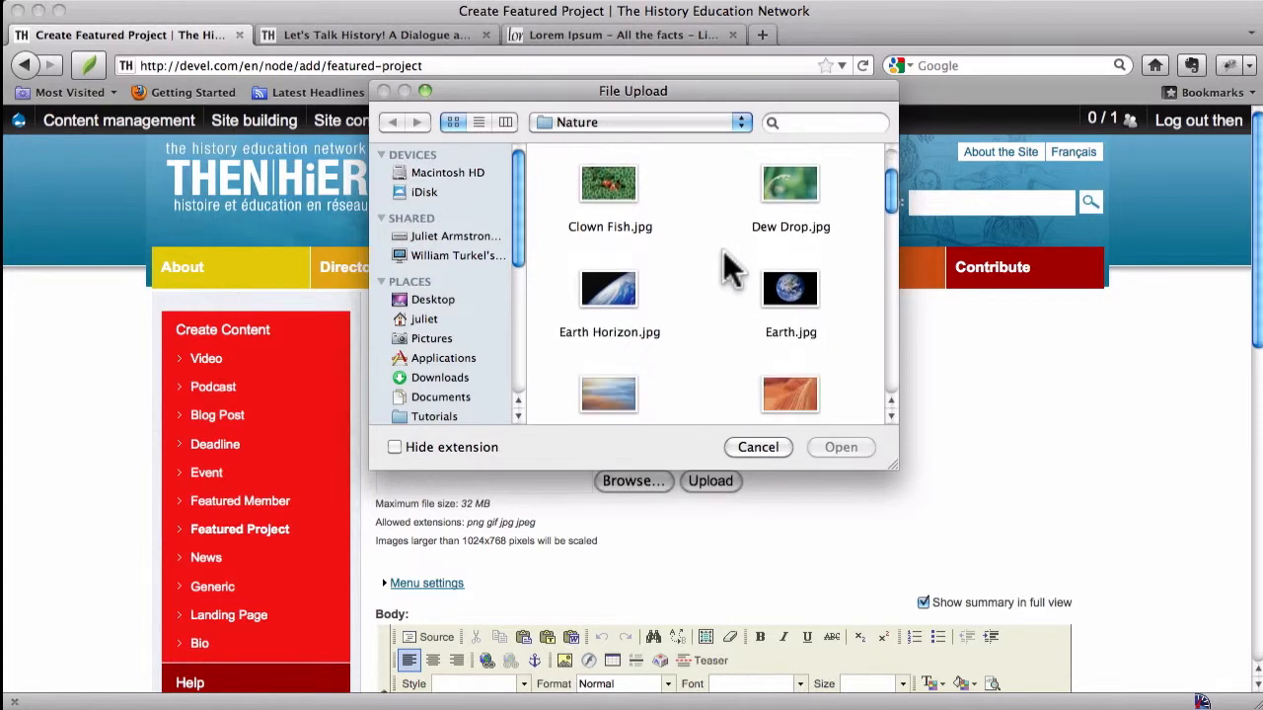
pyautogui.scroll(-4, 725, 252)
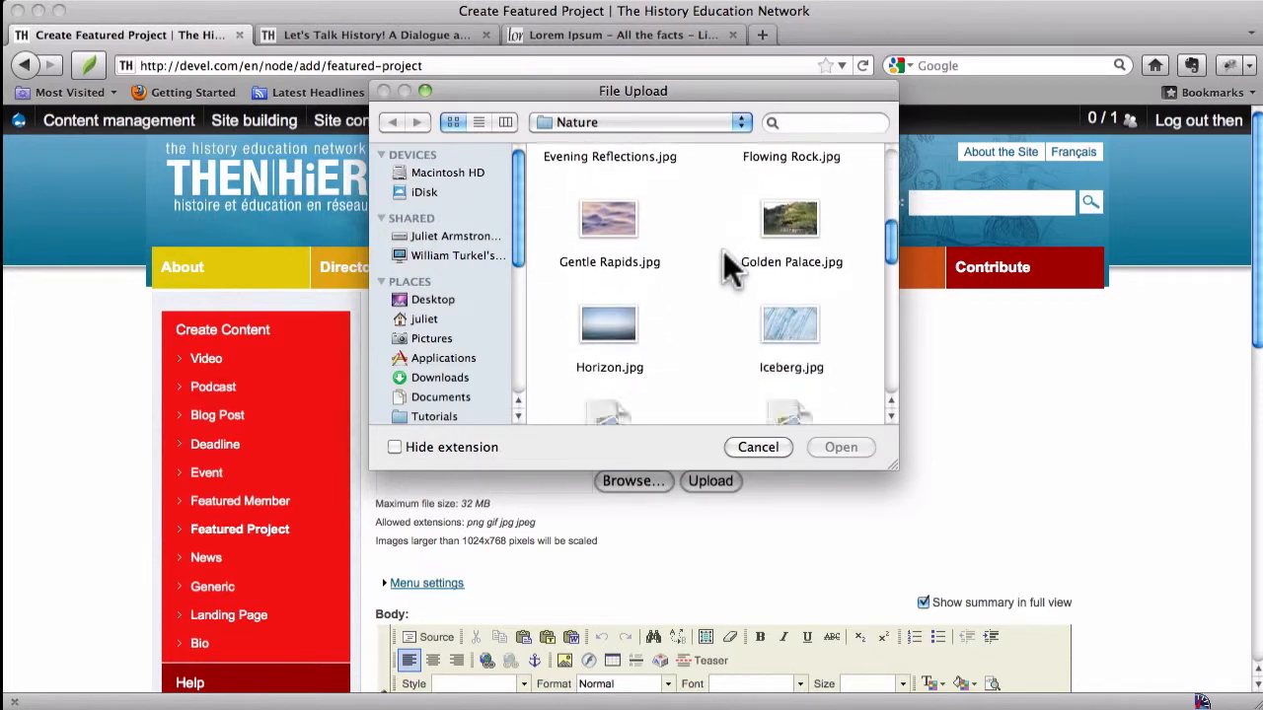
pyautogui.scroll(-4, 725, 257)
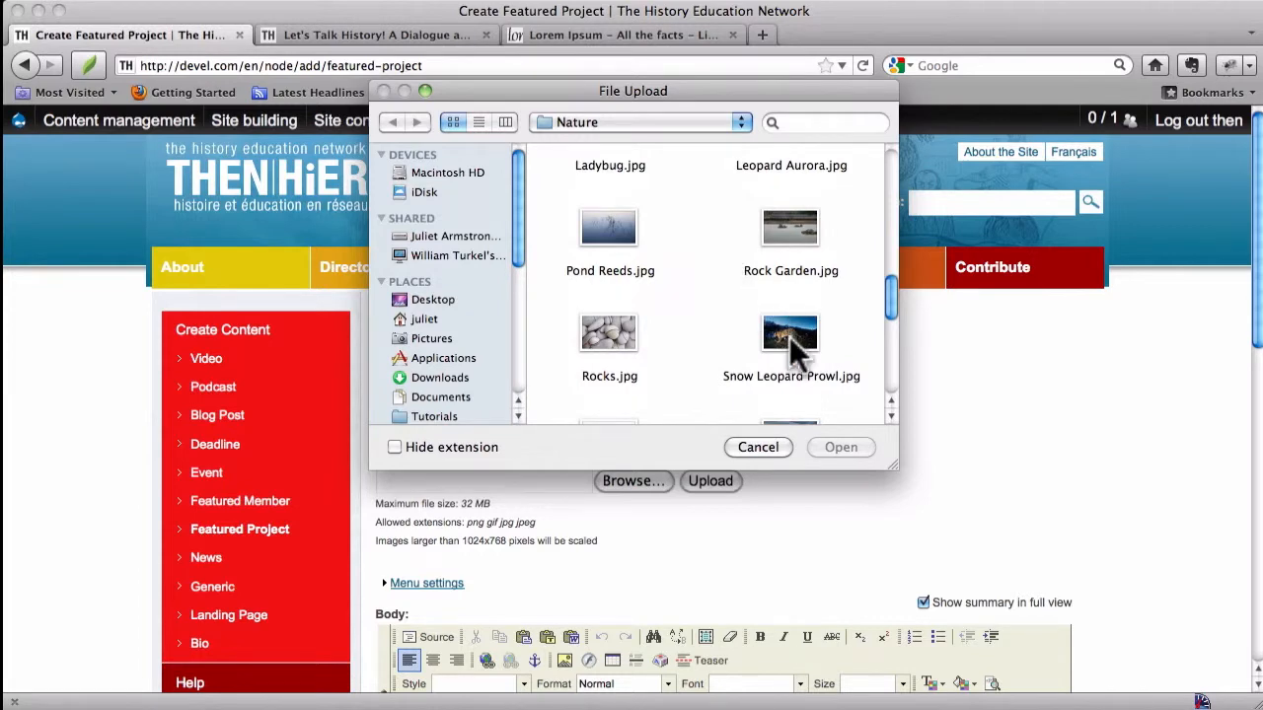
pyautogui.click(790, 326)
pyautogui.click(854, 447)
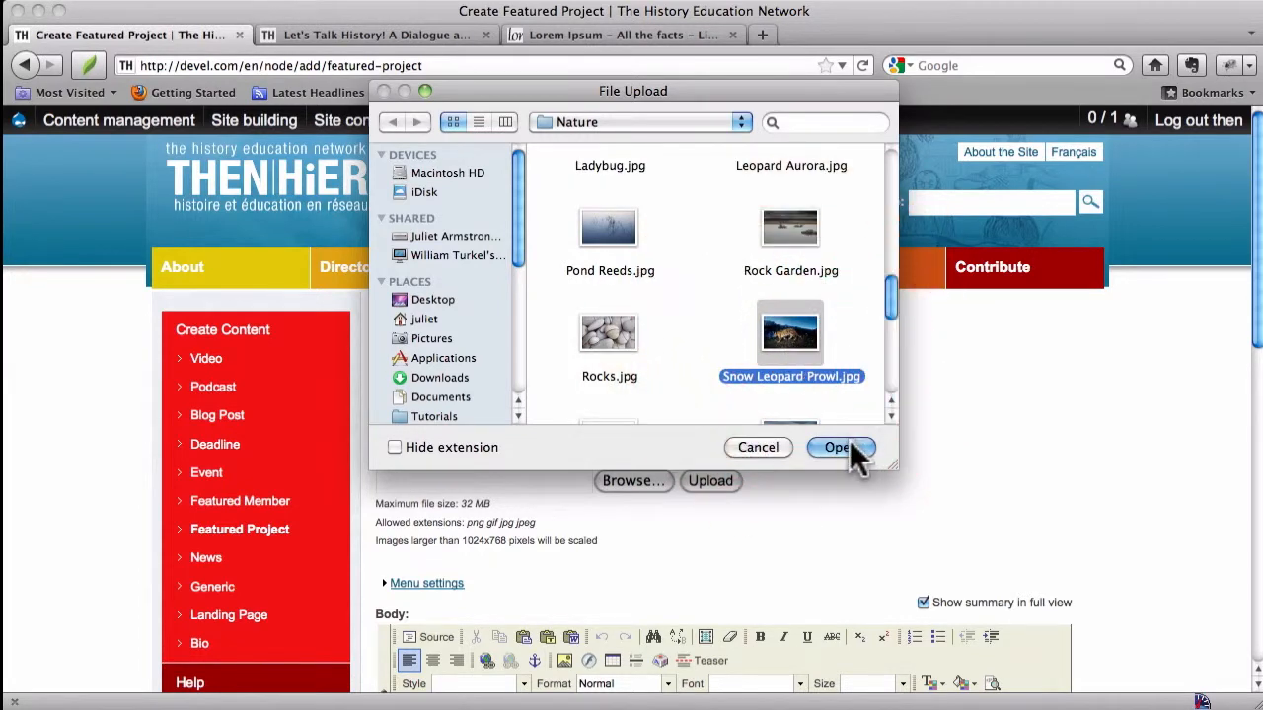
pyautogui.click(713, 482)
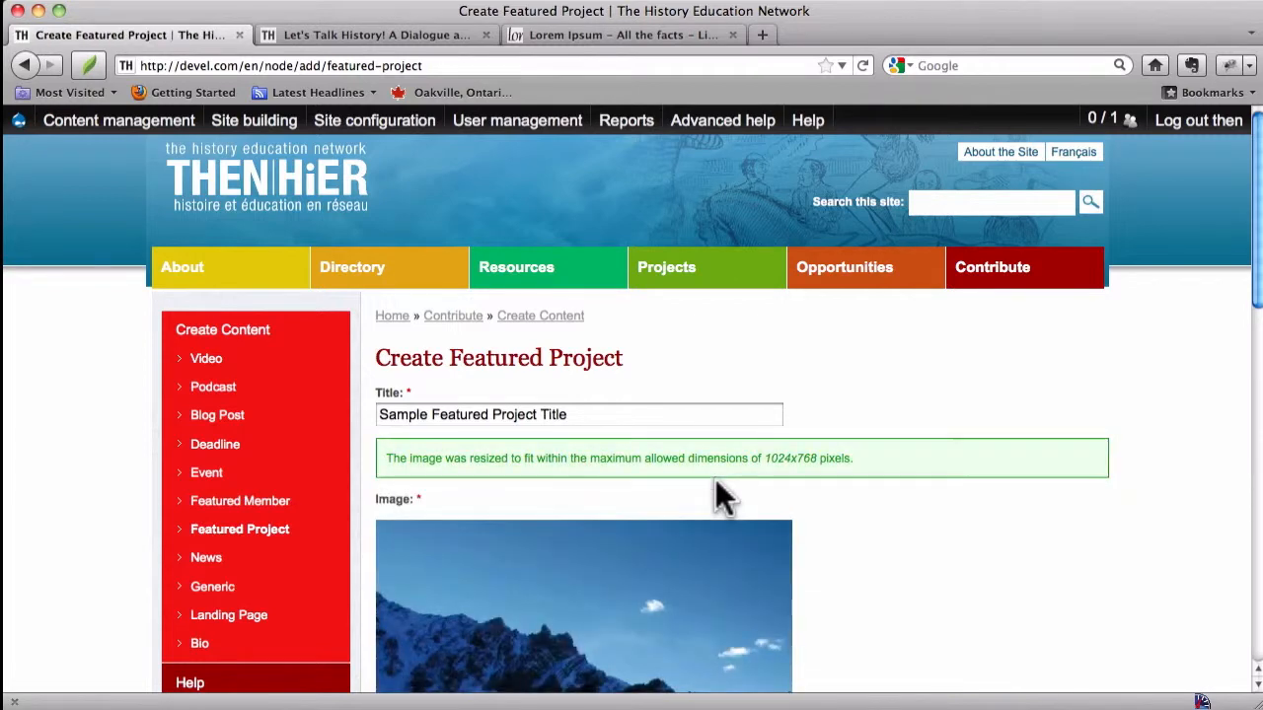
# Step: Draw a new crop area around the leopard within the uploaded image
pyautogui.scroll(-5, 716, 478)
pyautogui.scroll(-2, 716, 478)
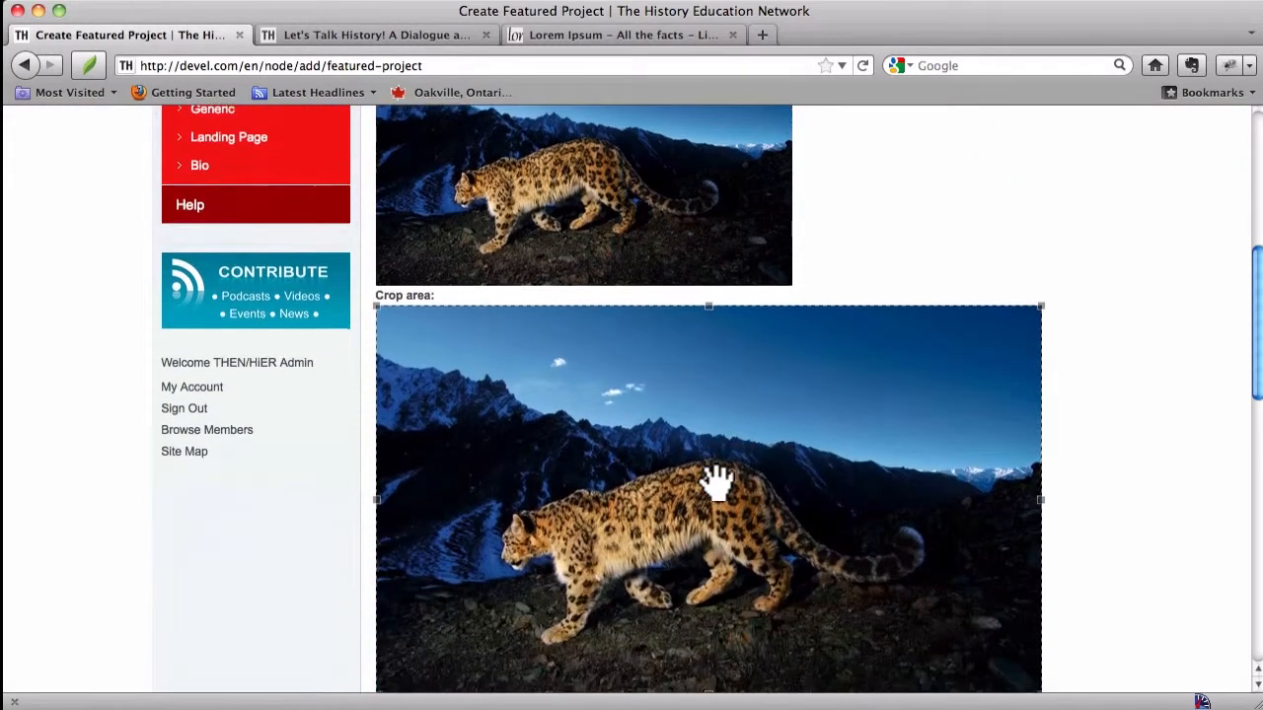
pyautogui.scroll(-3, 716, 479)
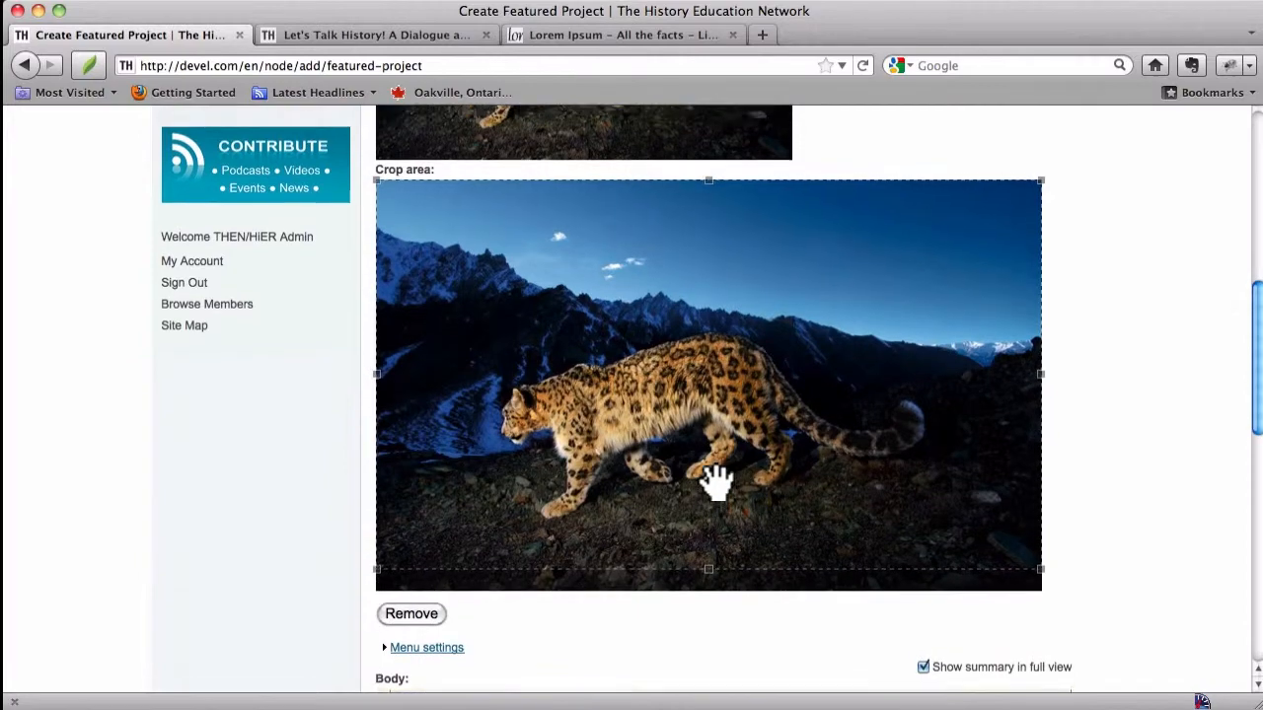
pyautogui.scroll(4, 716, 481)
pyautogui.scroll(-1, 717, 482)
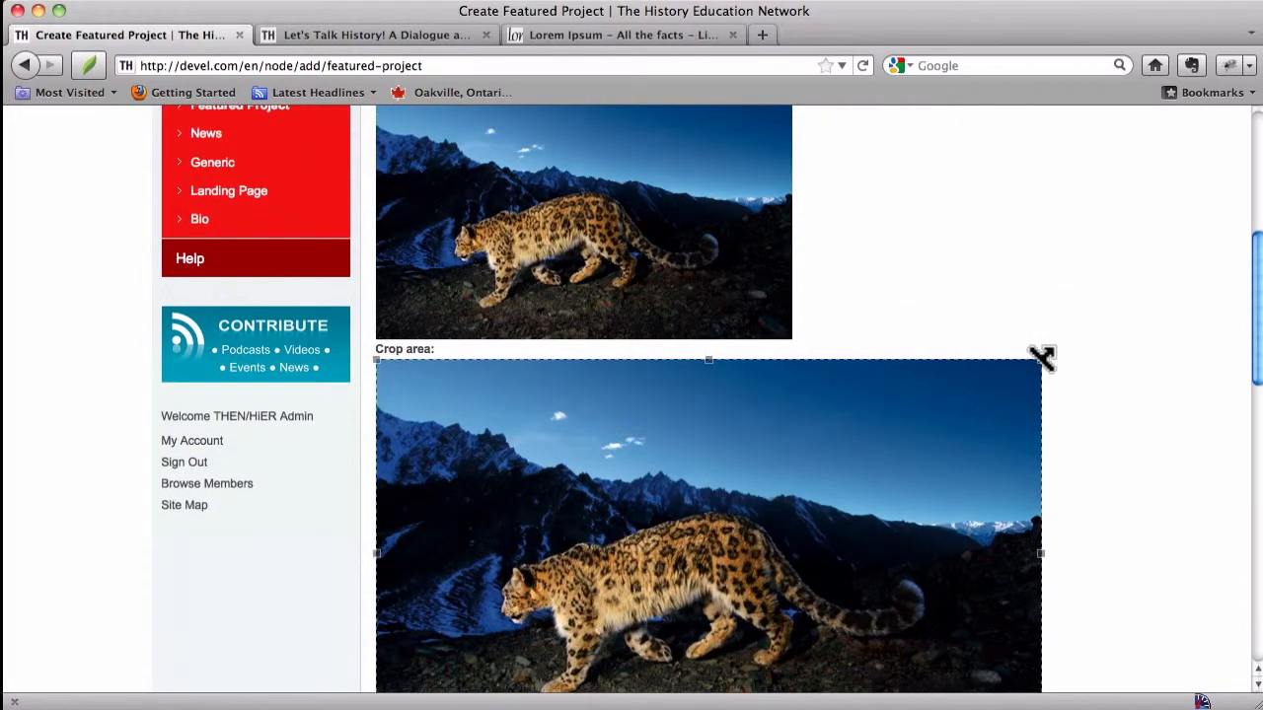
pyautogui.click(938, 408)
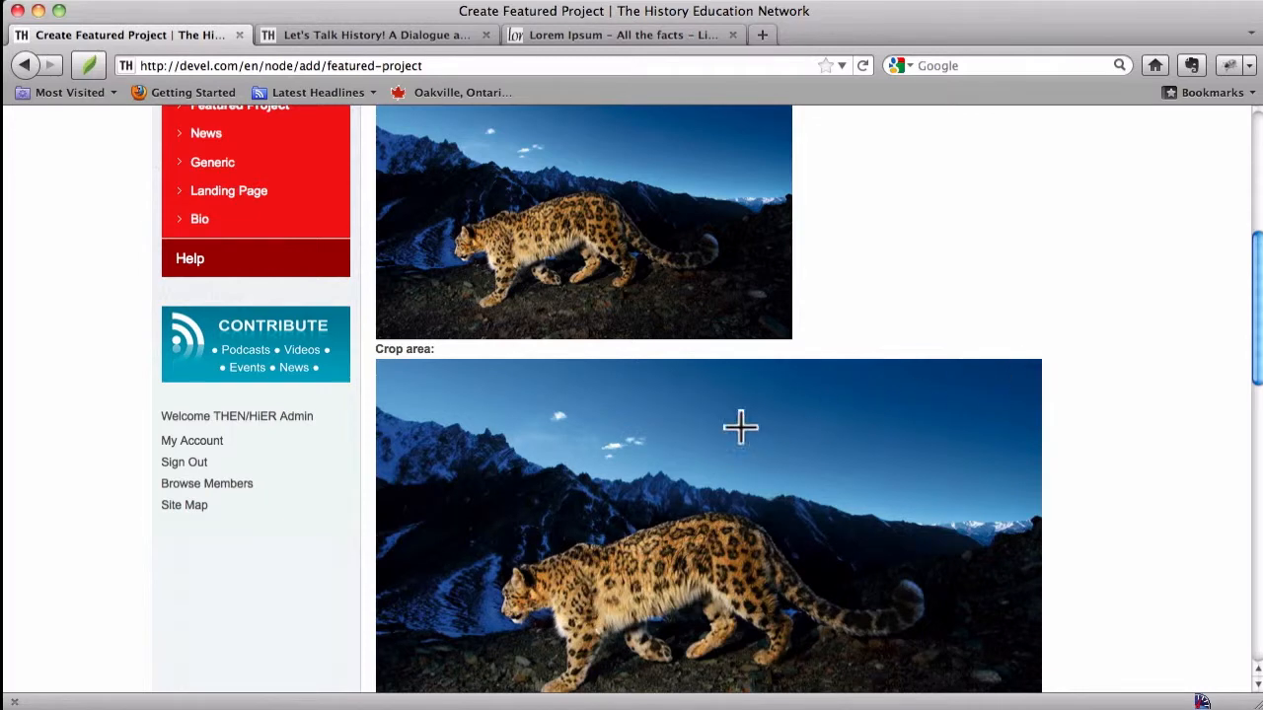
pyautogui.moveTo(424, 405); pyautogui.dragTo(880, 692)
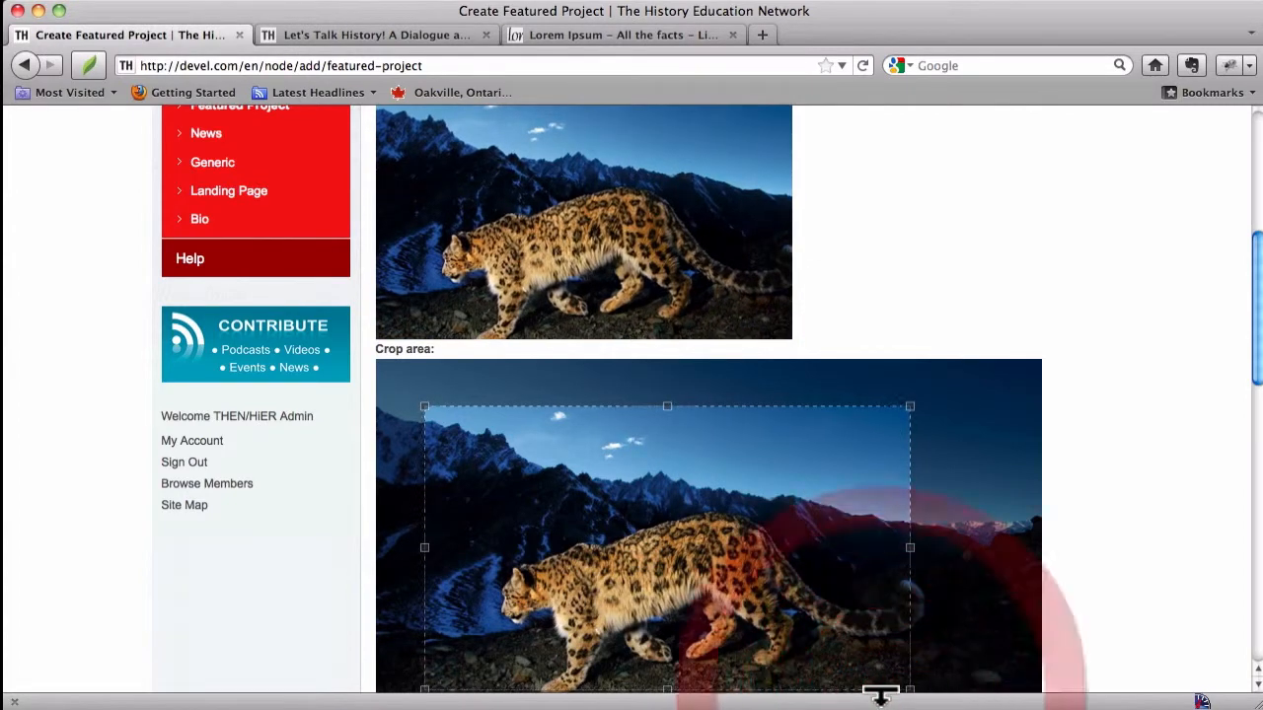
# Step: Resize and reposition the crop box so it frames the leopard and the mountain ridge
pyautogui.scroll(-3, 1017, 473)
pyautogui.scroll(2, 1020, 478)
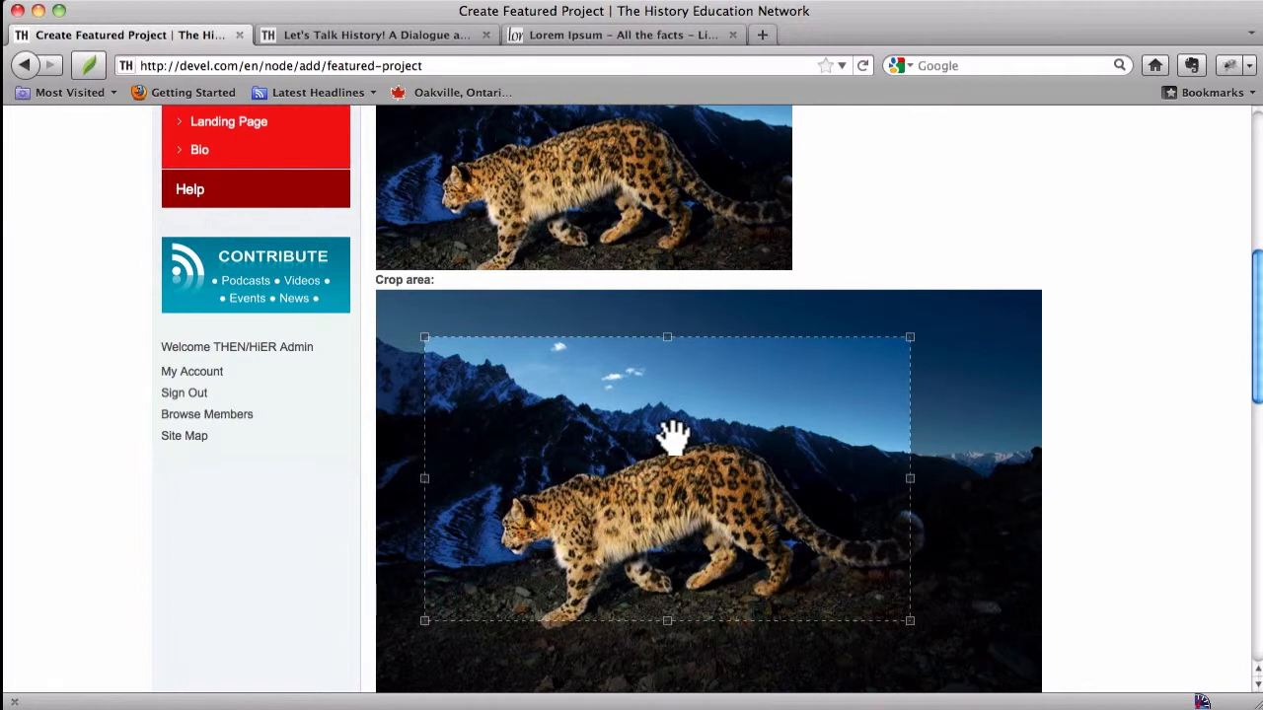
pyautogui.moveTo(719, 480); pyautogui.dragTo(608, 408)
pyautogui.scroll(1, 611, 410)
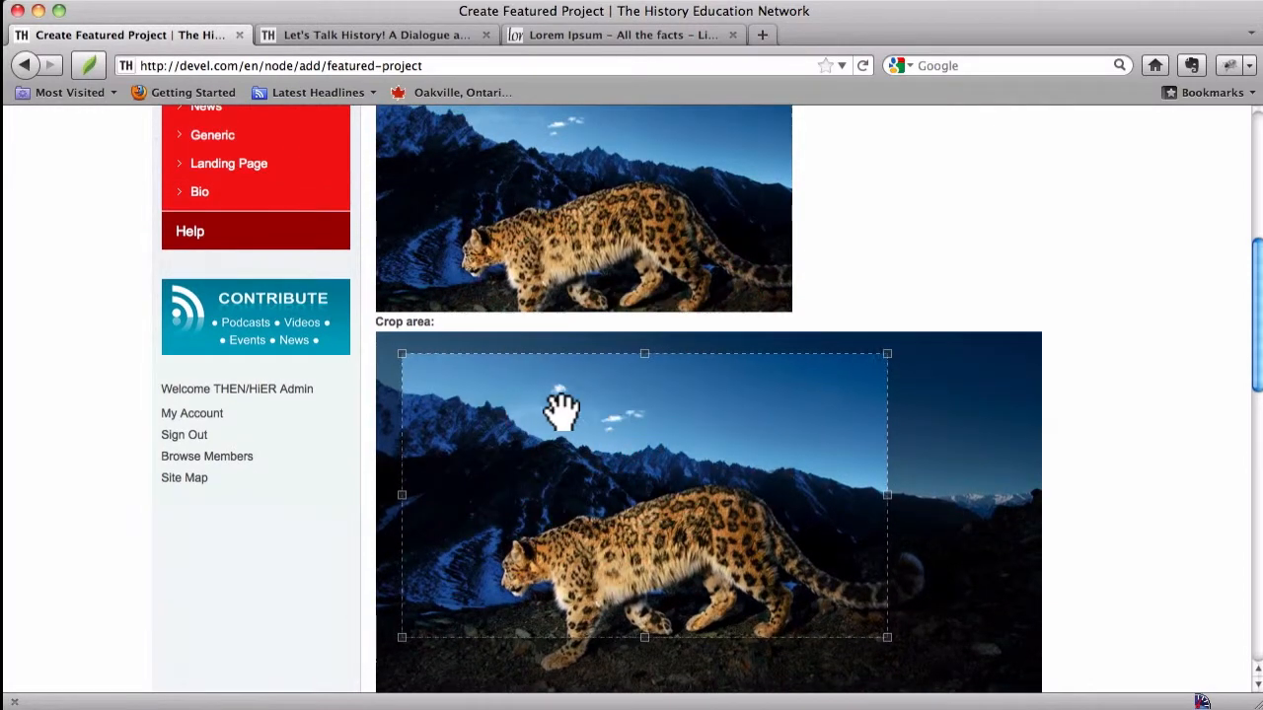
pyautogui.click(561, 412)
pyautogui.scroll(-5, 562, 411)
pyautogui.scroll(5, 562, 412)
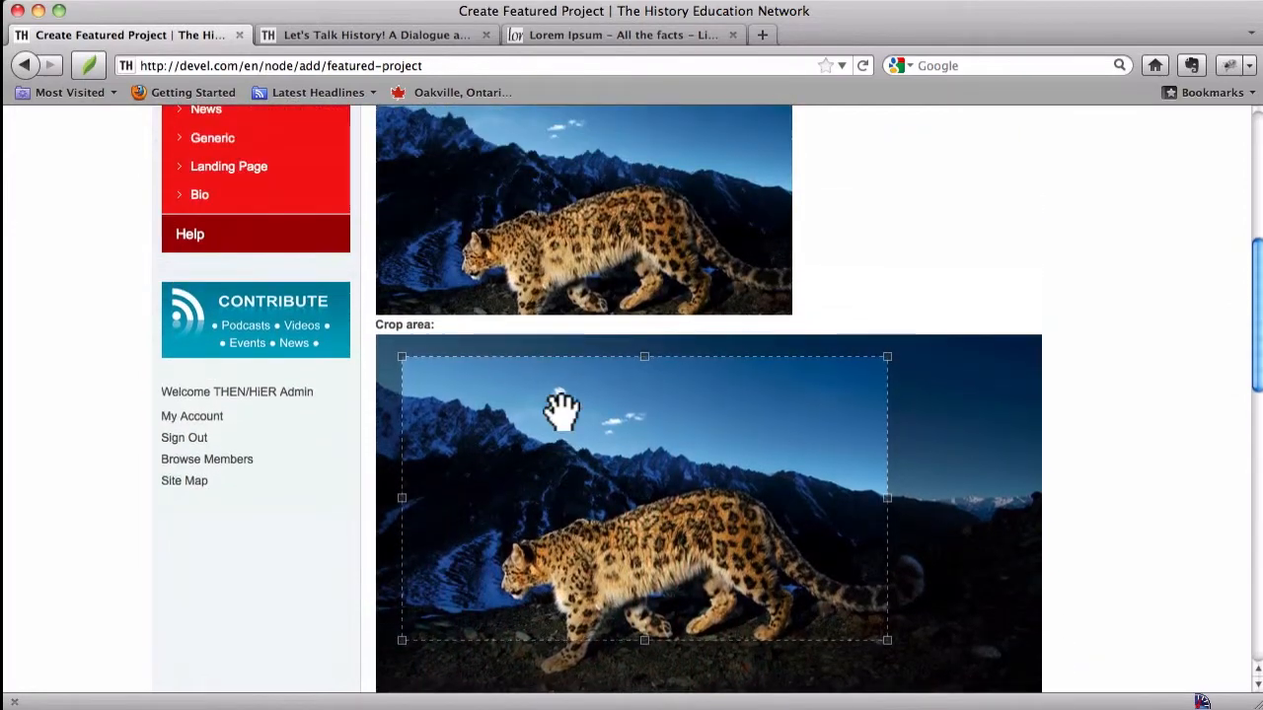
pyautogui.moveTo(564, 460); pyautogui.dragTo(600, 537)
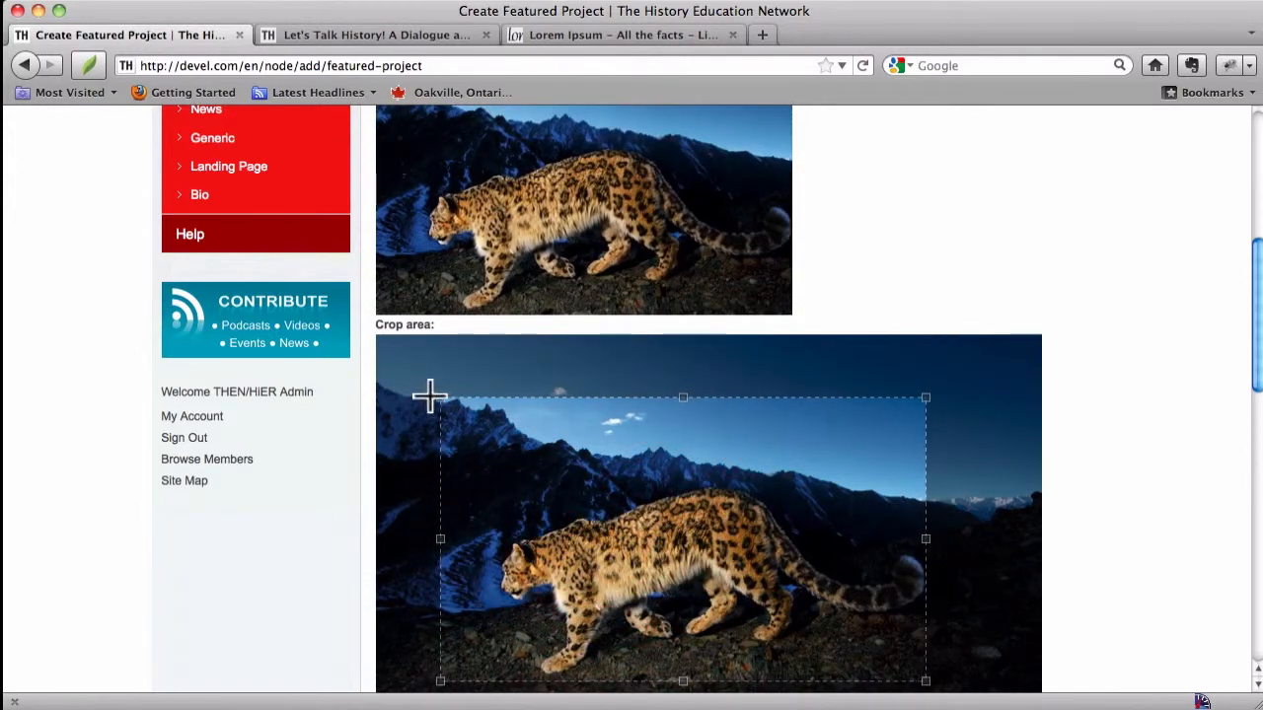
pyautogui.moveTo(439, 397); pyautogui.dragTo(339, 277)
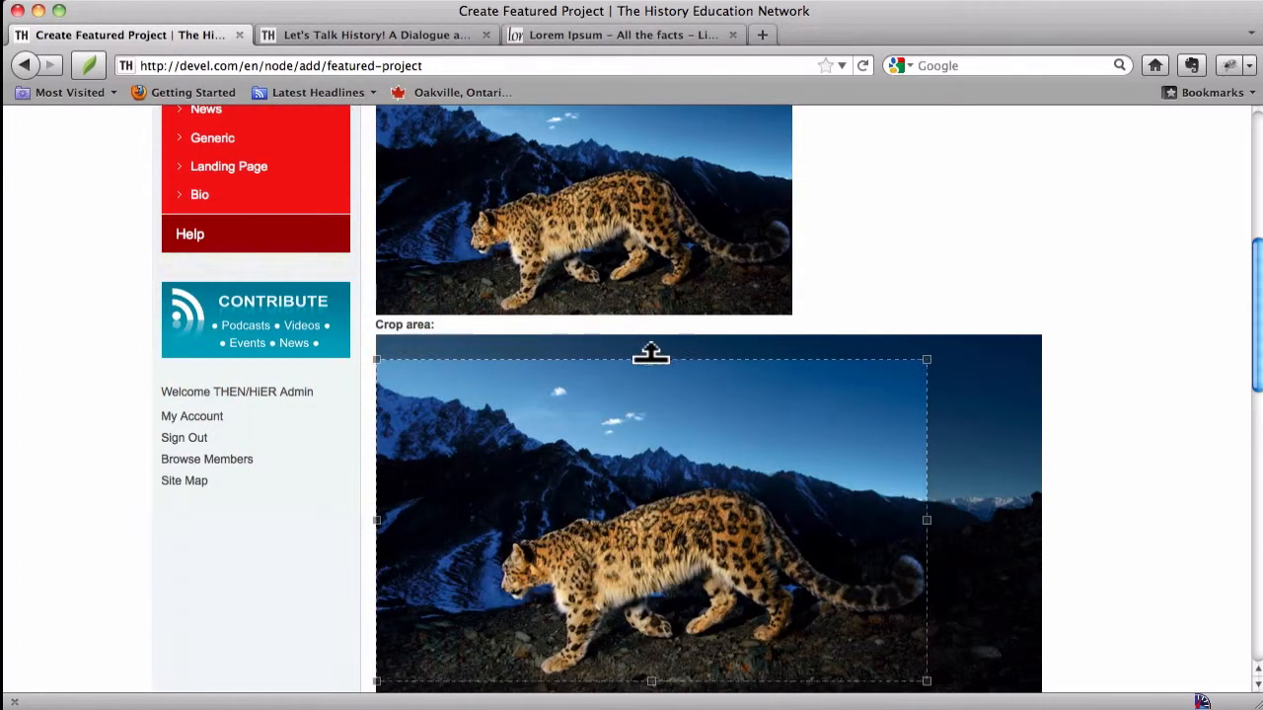
pyautogui.moveTo(651, 361); pyautogui.dragTo(665, 413)
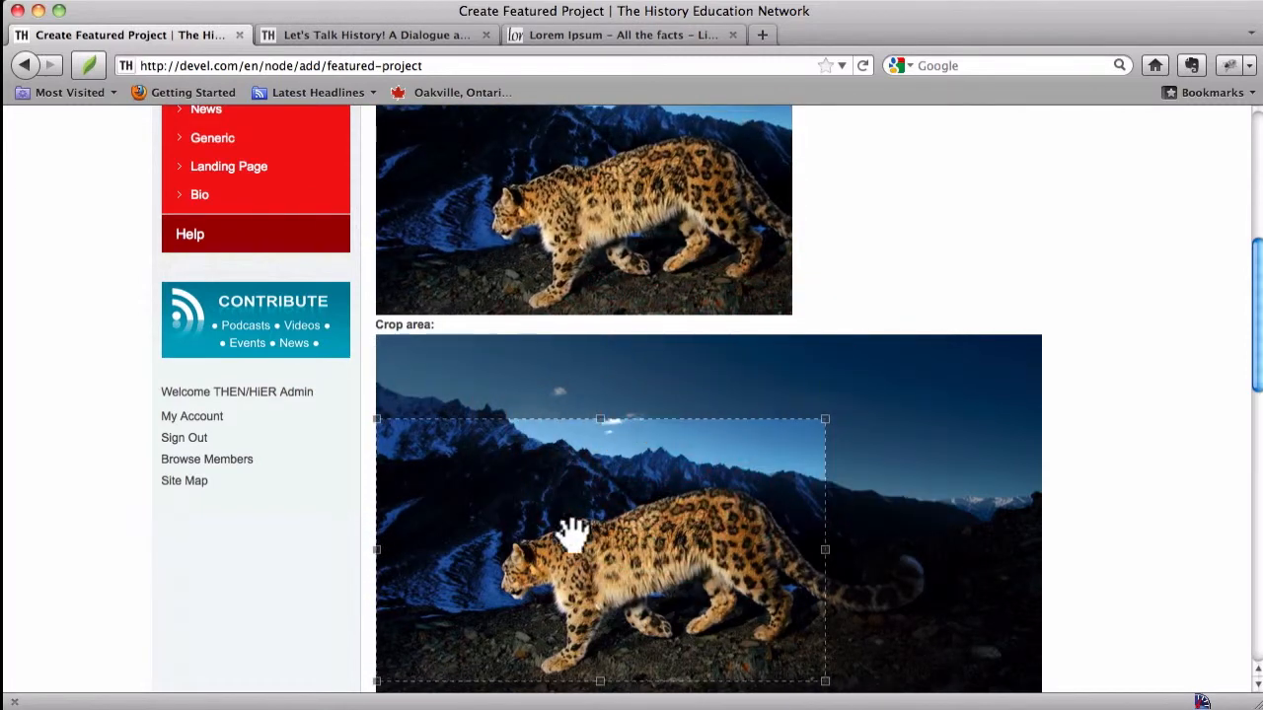
pyautogui.moveTo(589, 547); pyautogui.dragTo(681, 560)
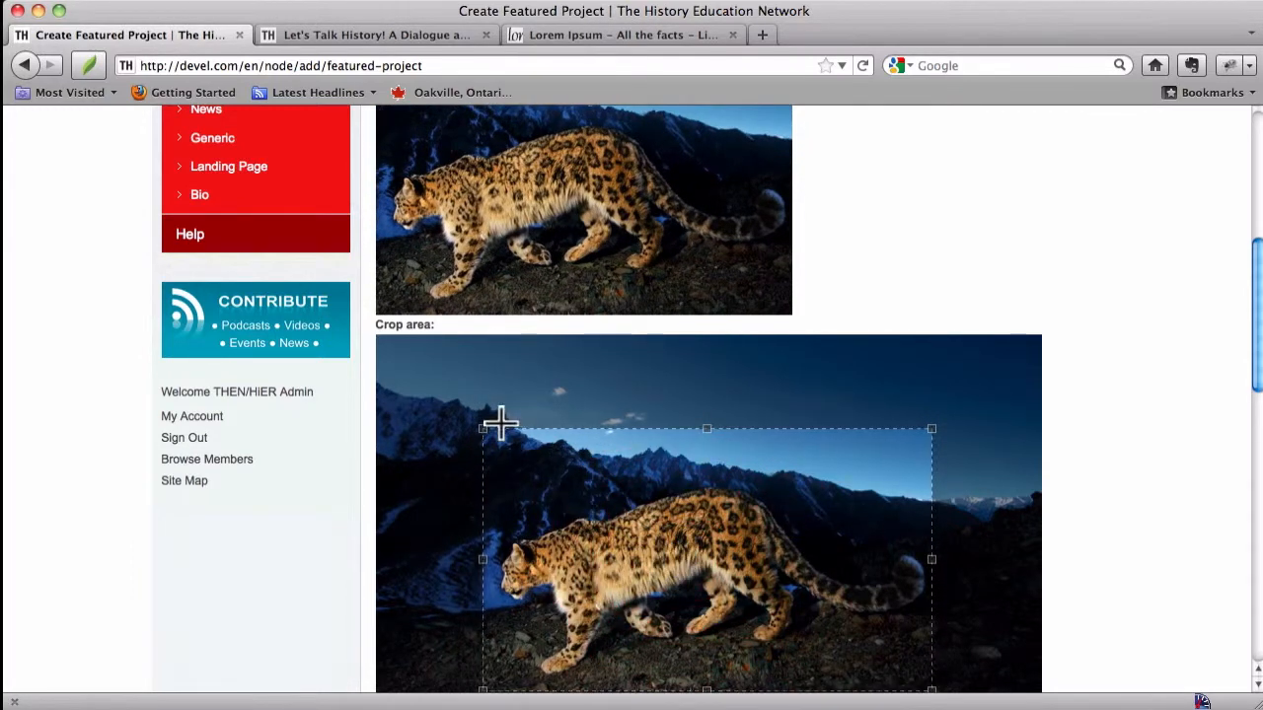
pyautogui.moveTo(482, 428); pyautogui.dragTo(470, 420)
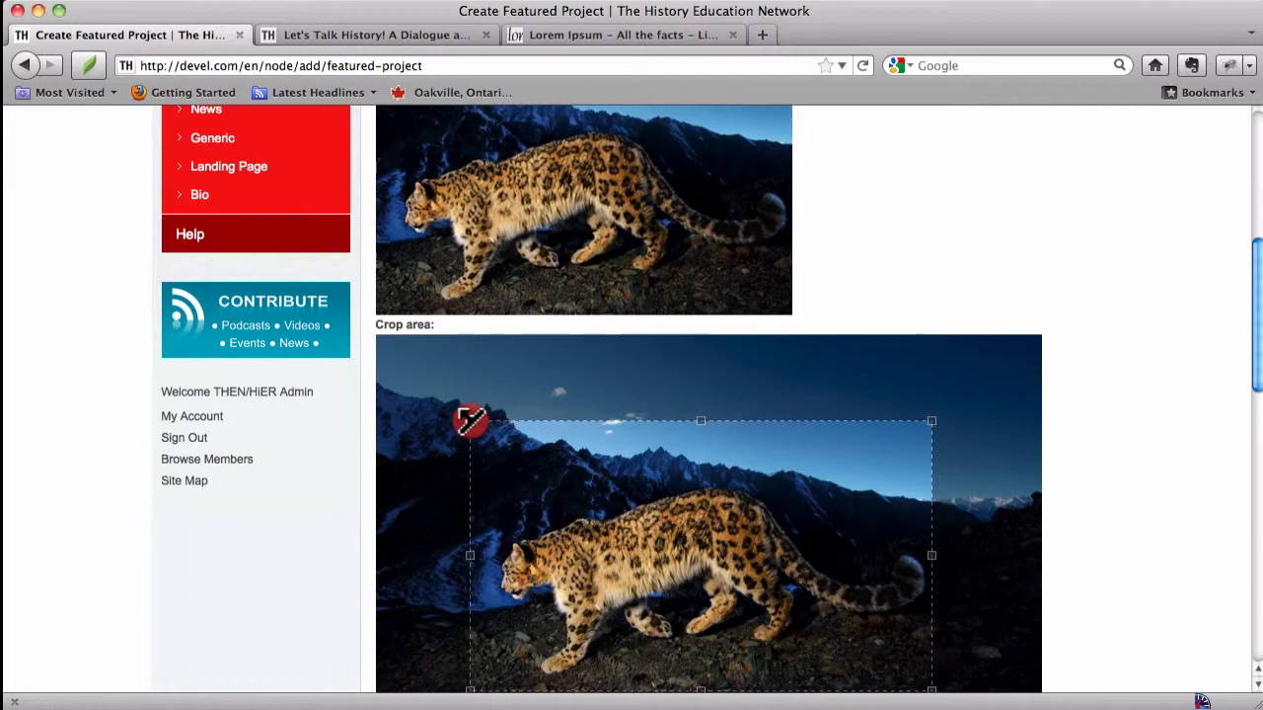
pyautogui.moveTo(612, 496); pyautogui.dragTo(619, 500)
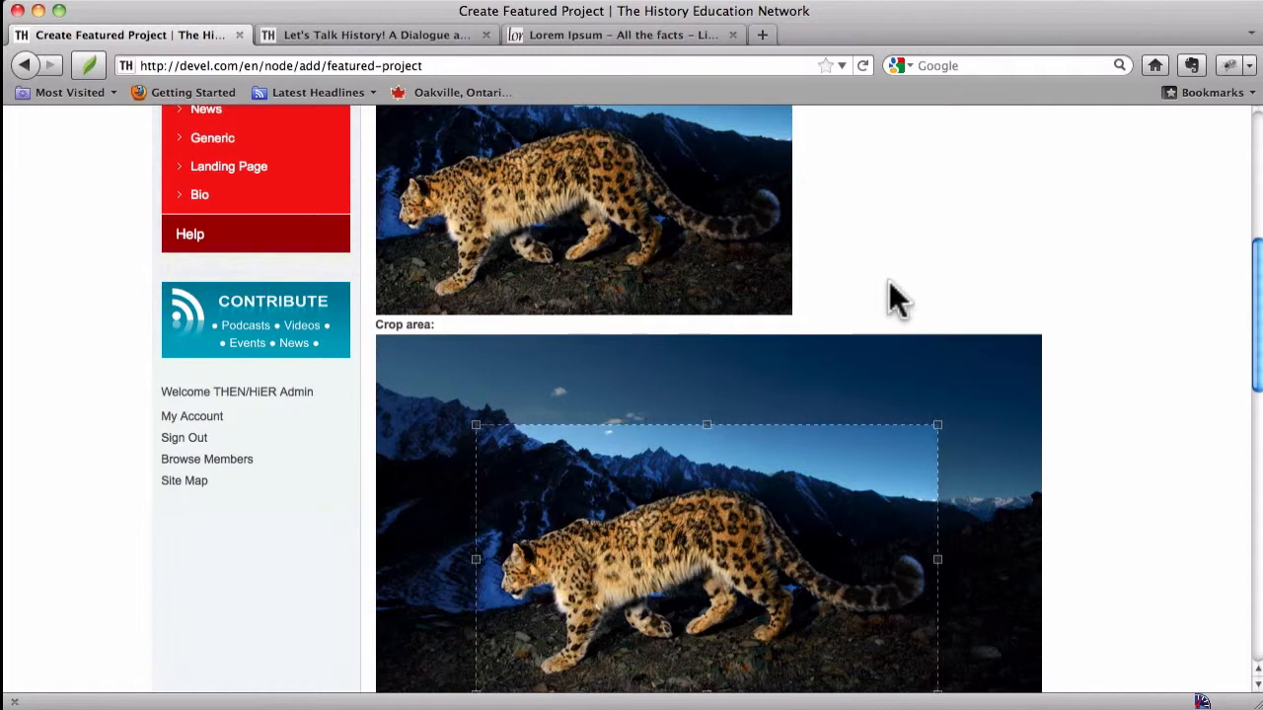
# Step: Copy four paragraphs of Lorem Ipsum placeholder text from the lipsum generator and paste them into the project's Body
pyautogui.scroll(-10, 889, 280)
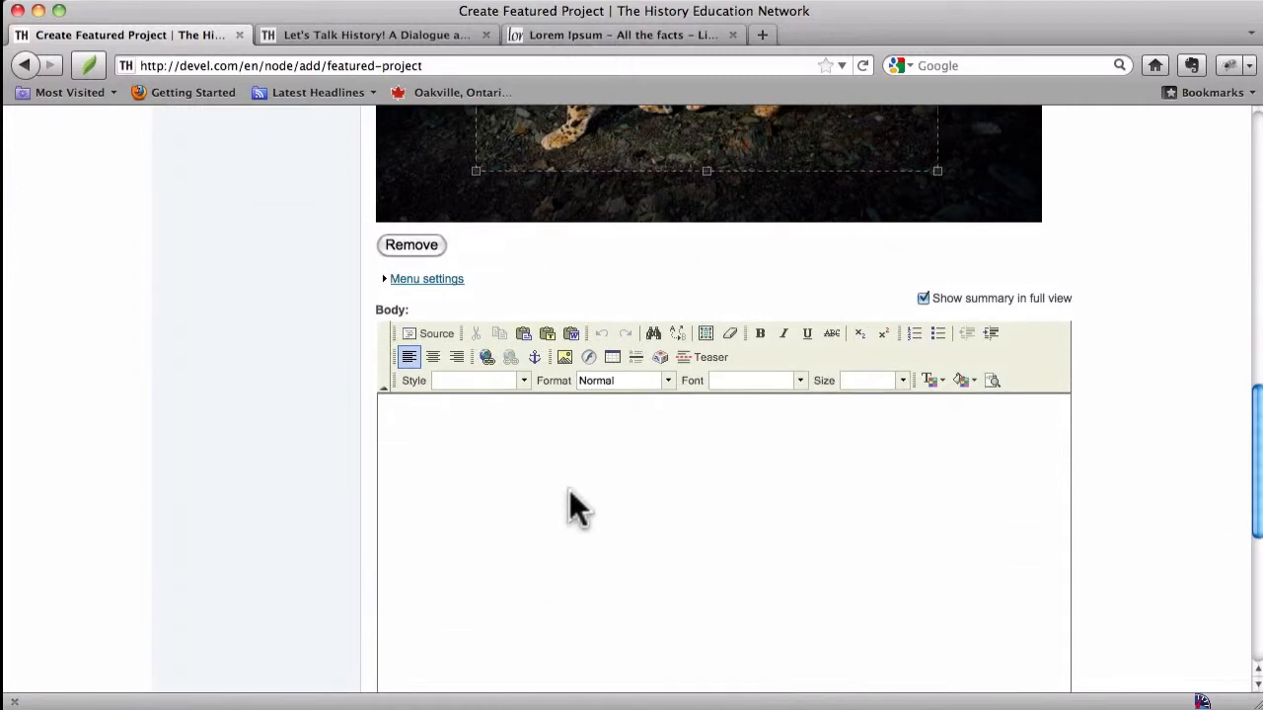
pyautogui.click(592, 37)
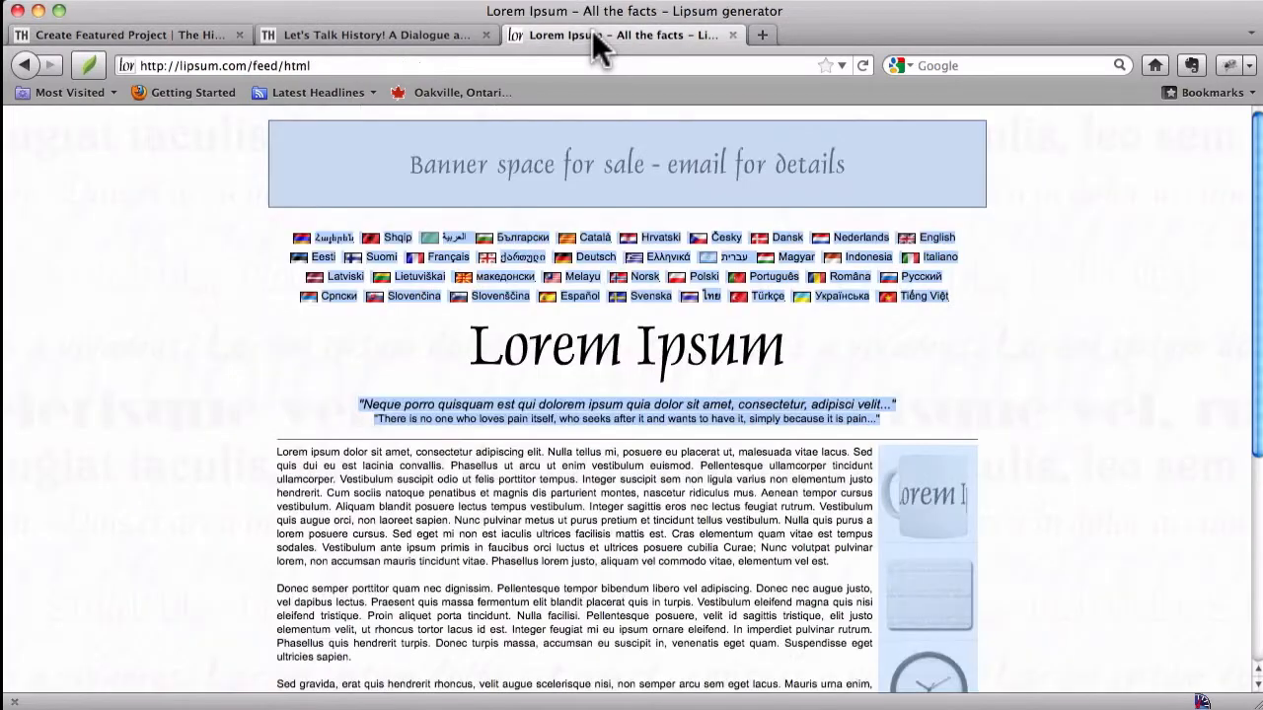
pyautogui.moveTo(273, 448); pyautogui.dragTo(656, 515)
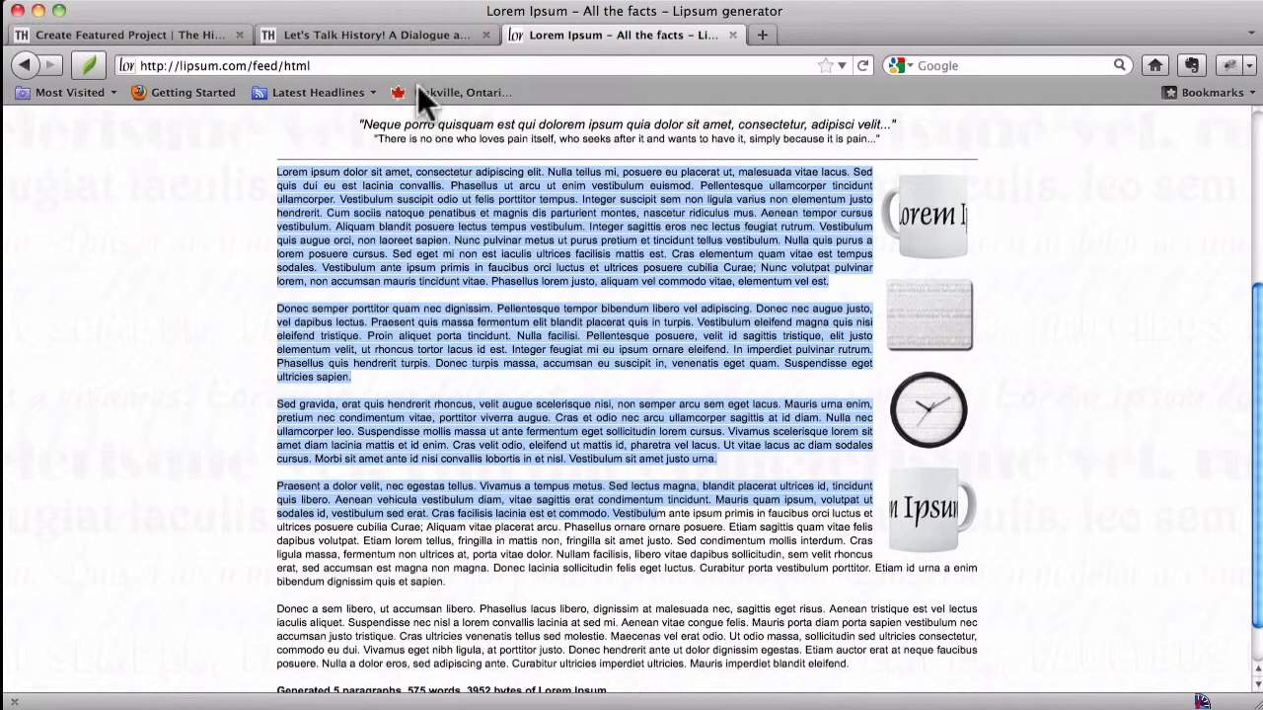
pyautogui.click(330, 32)
pyautogui.click(206, 33)
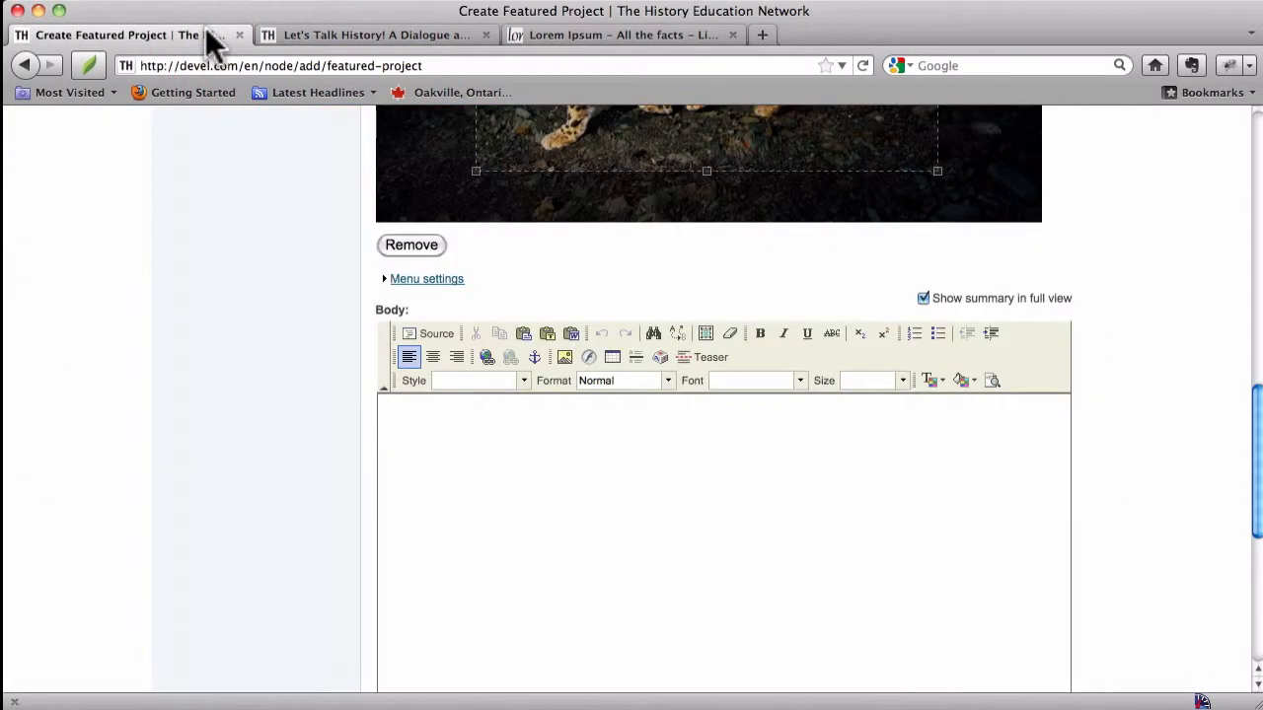
pyautogui.click(463, 447)
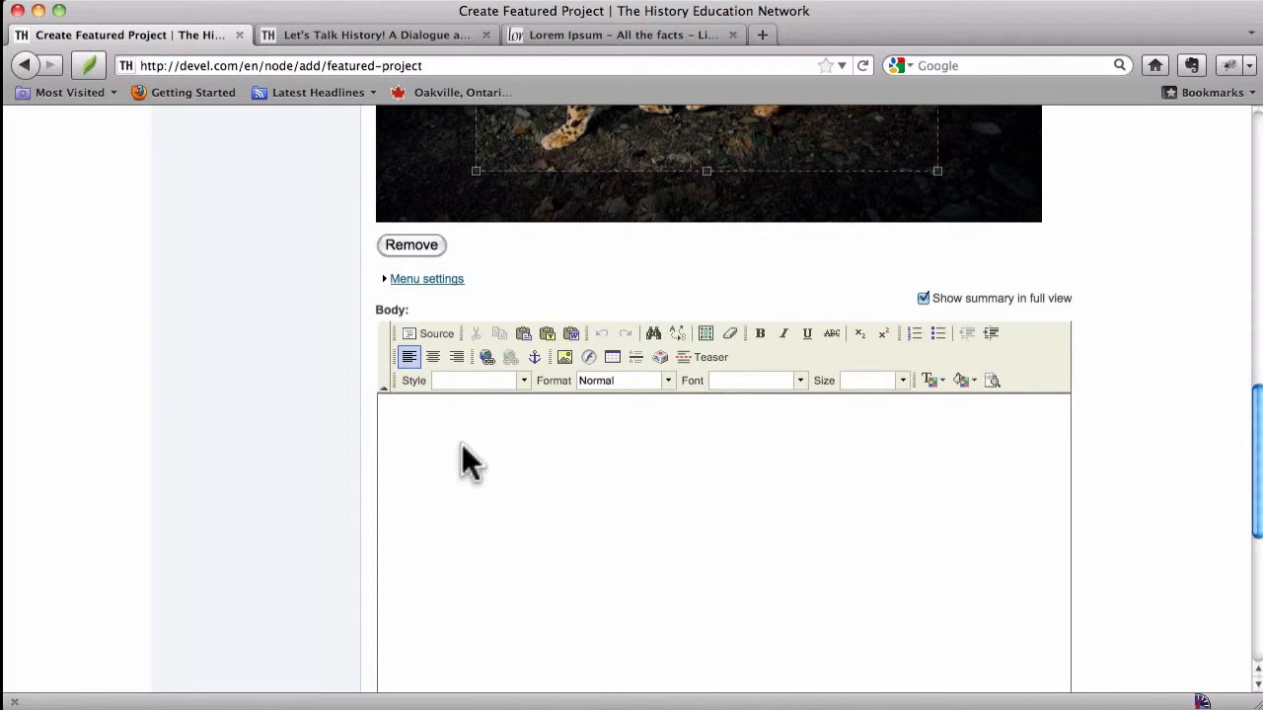
pyautogui.press('super+v')
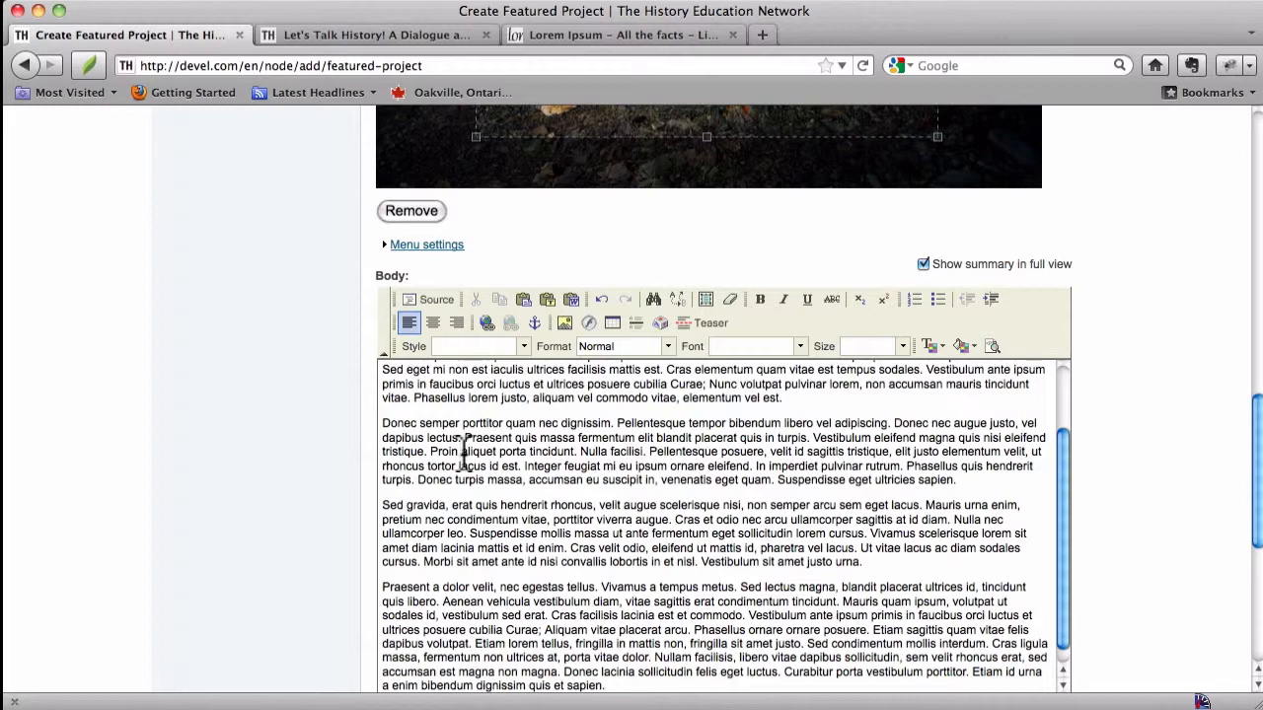
# Step: Save the new featured project
pyautogui.scroll(-2, 1131, 365)
pyautogui.scroll(-4, 1123, 347)
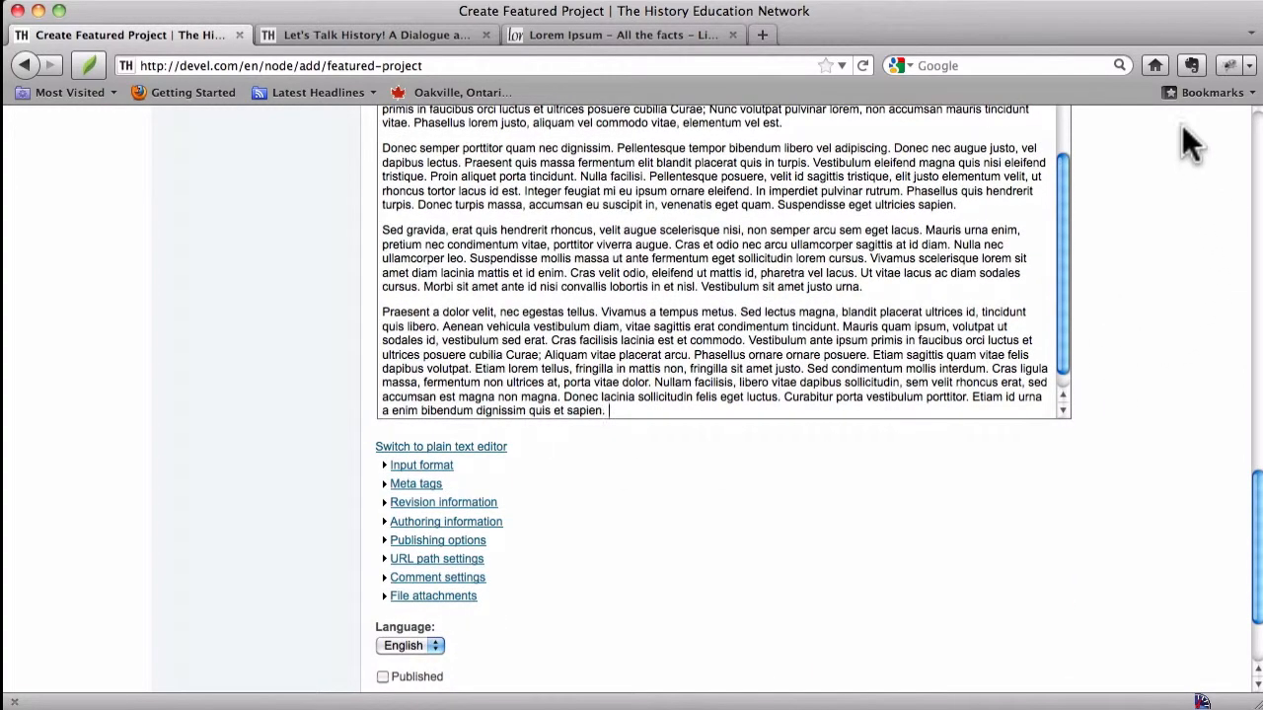
pyautogui.scroll(12, 1192, 280)
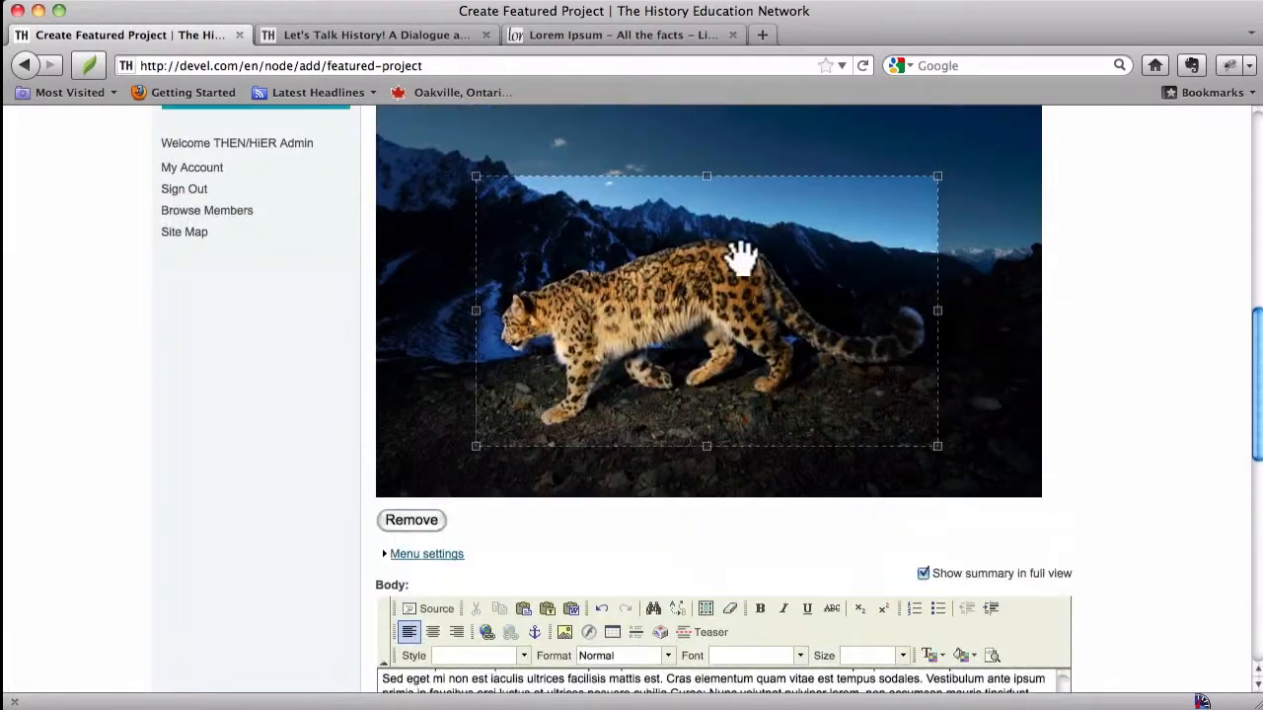
pyautogui.click(1170, 394)
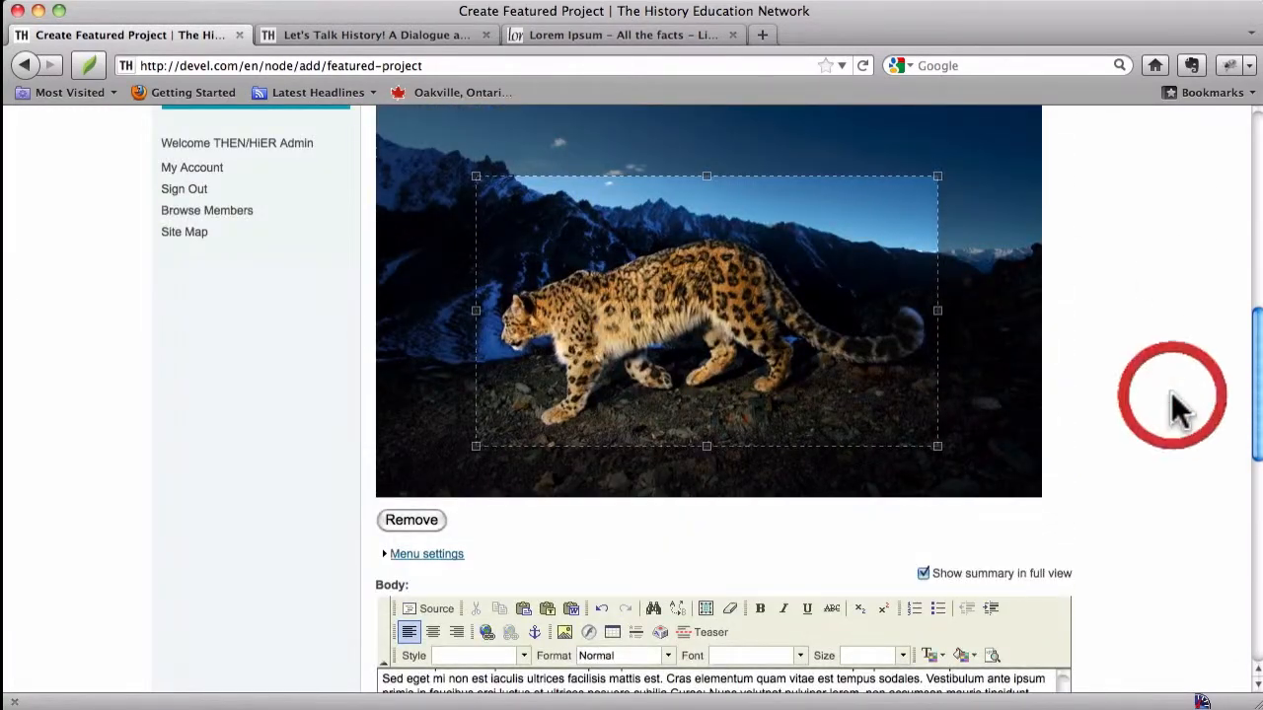
pyautogui.scroll(12, 1172, 395)
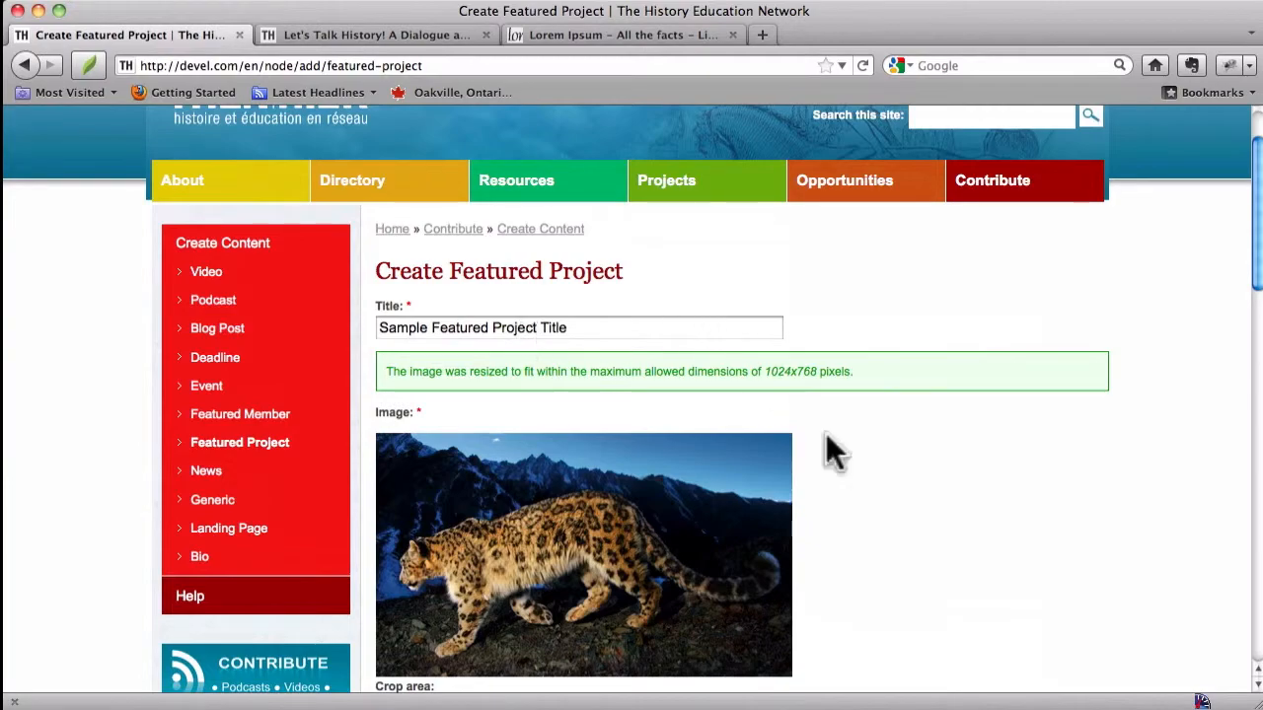
pyautogui.scroll(-20, 995, 521)
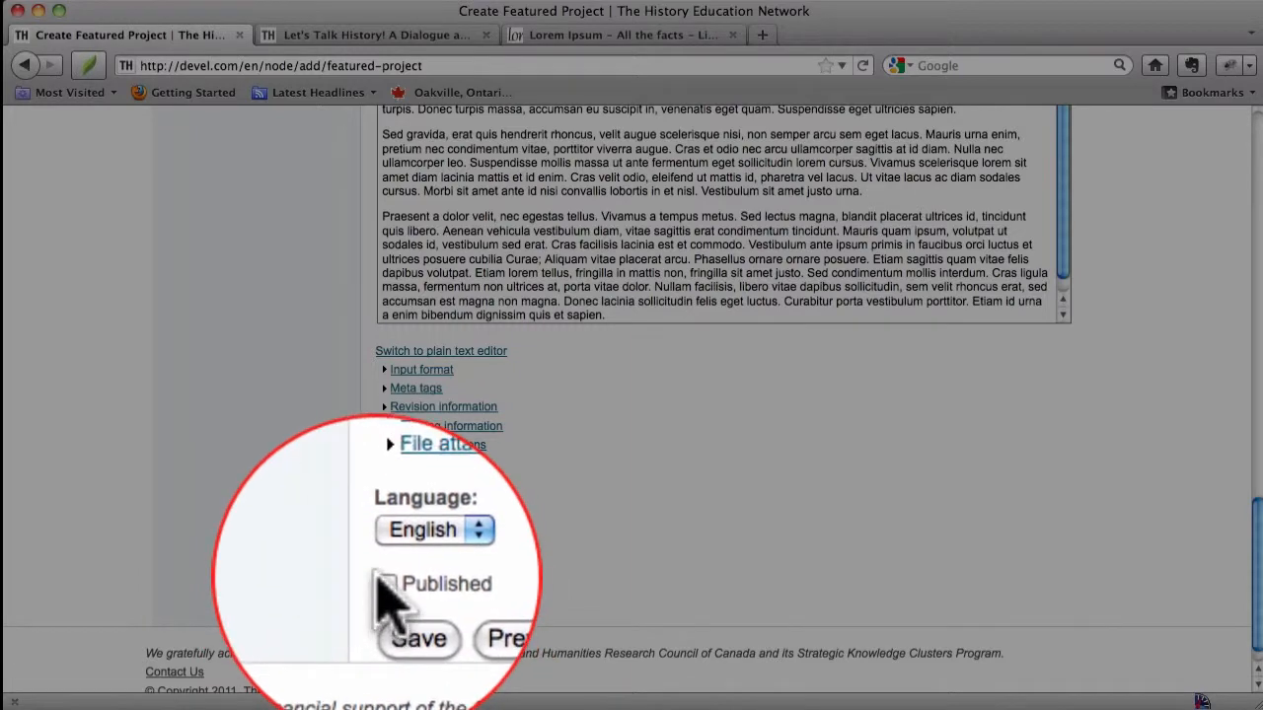
pyautogui.click(382, 583)
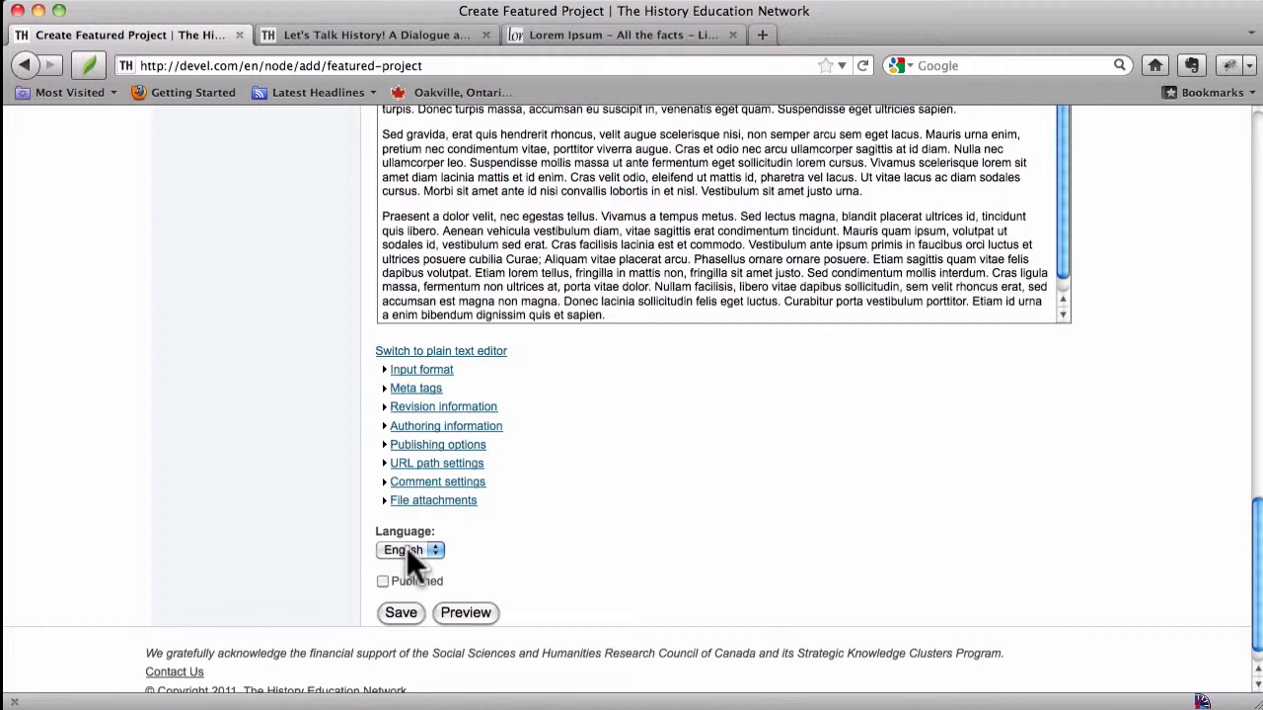
pyautogui.click(402, 612)
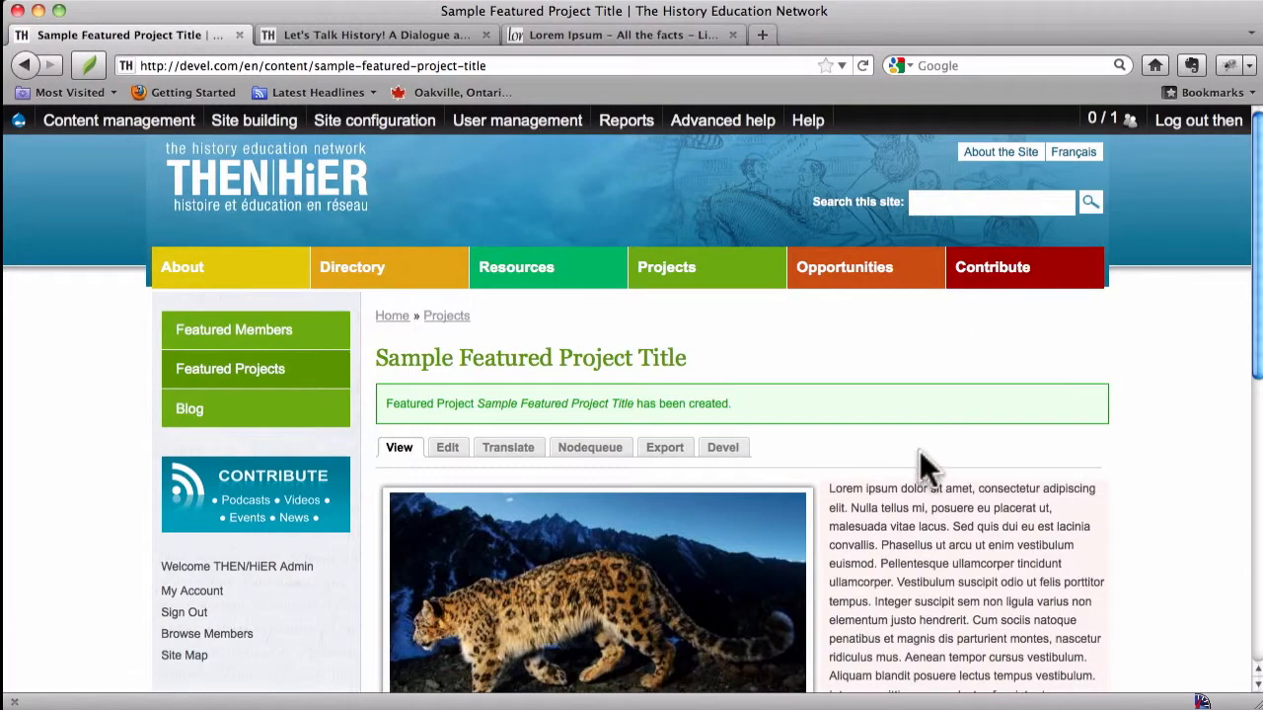
# Step: Scroll through the created project page to review its image and body text
pyautogui.scroll(-6, 919, 449)
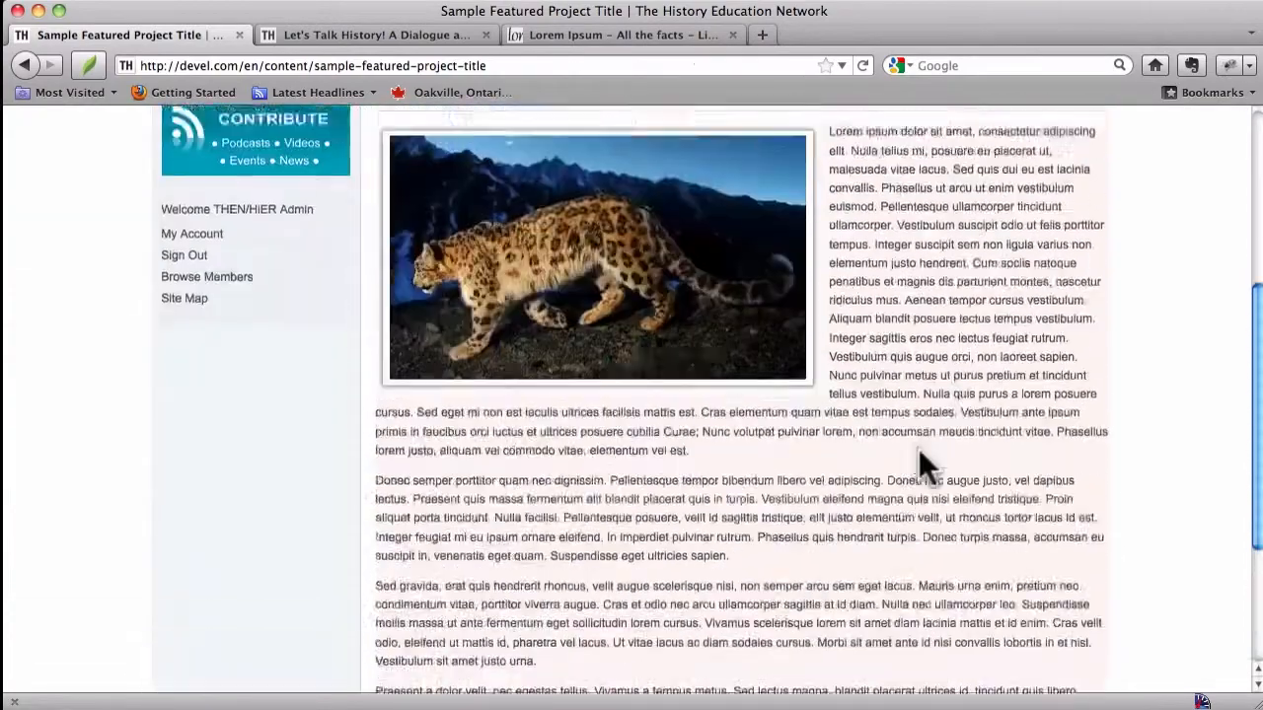
pyautogui.scroll(6, 919, 449)
pyautogui.scroll(-8, 919, 449)
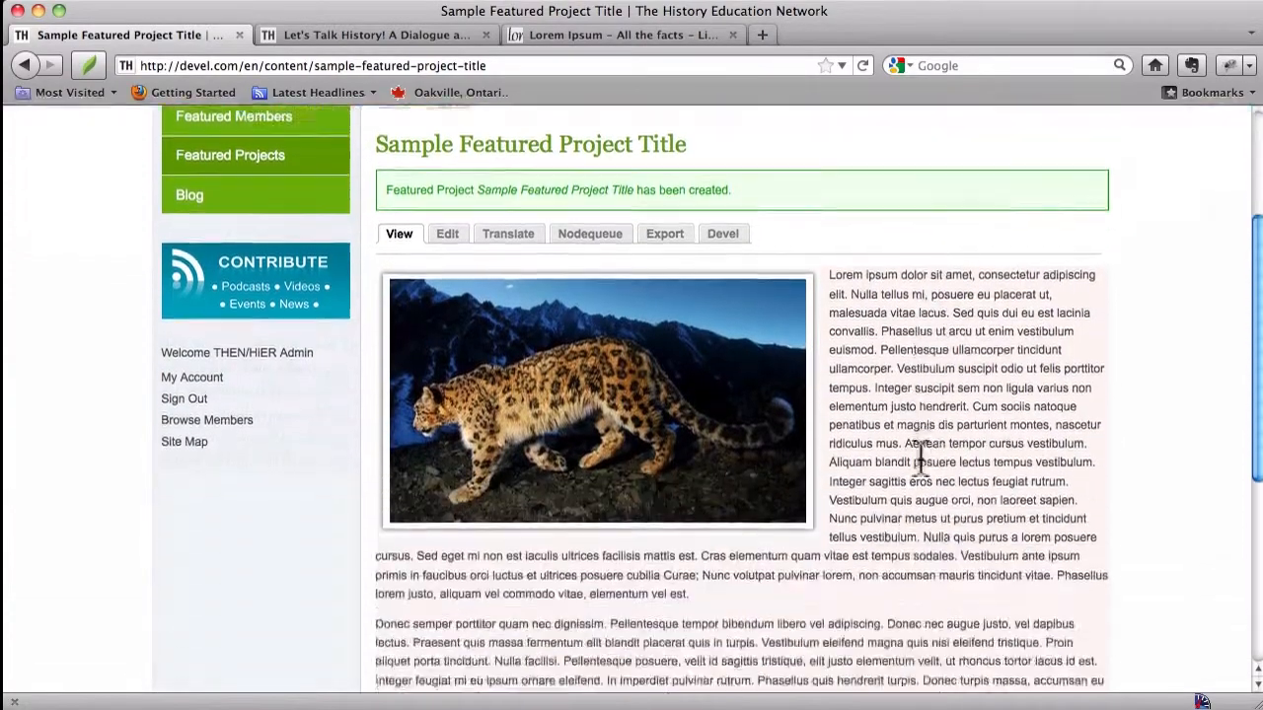
pyautogui.scroll(7, 919, 451)
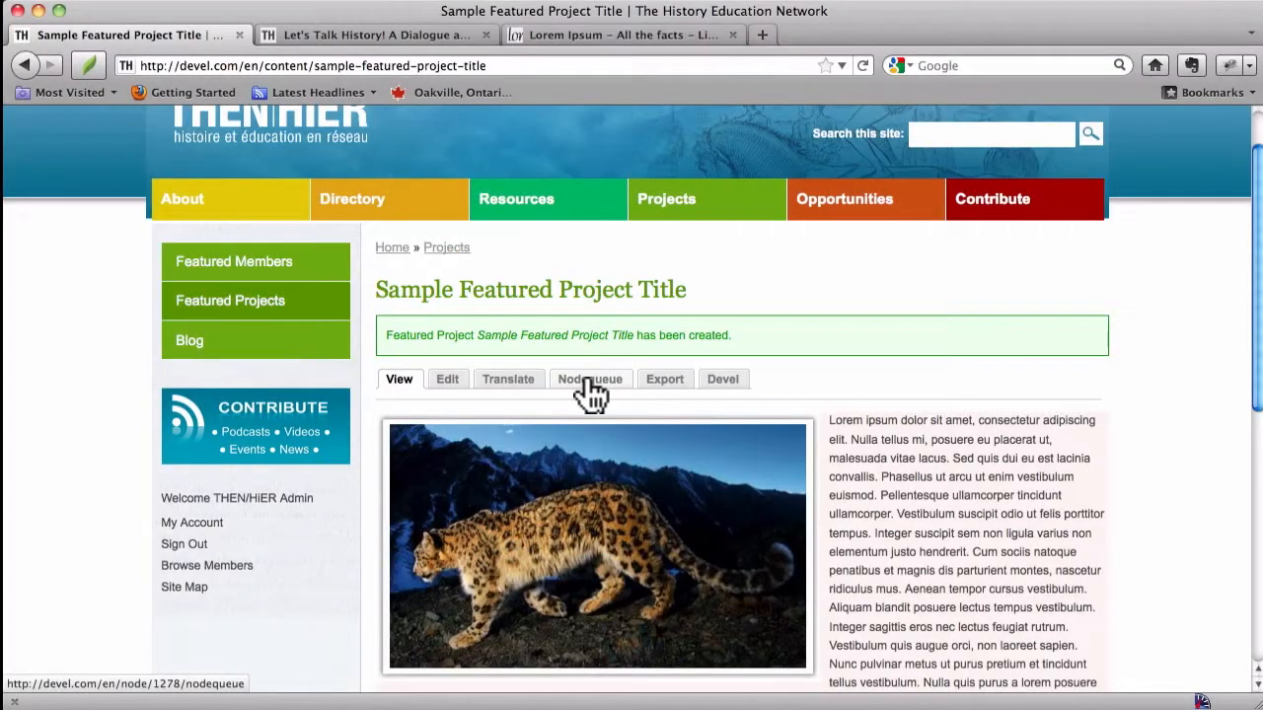
# Step: Open the project's node queue, remove it from the Featured Projects queue, then add it back
pyautogui.click(590, 384)
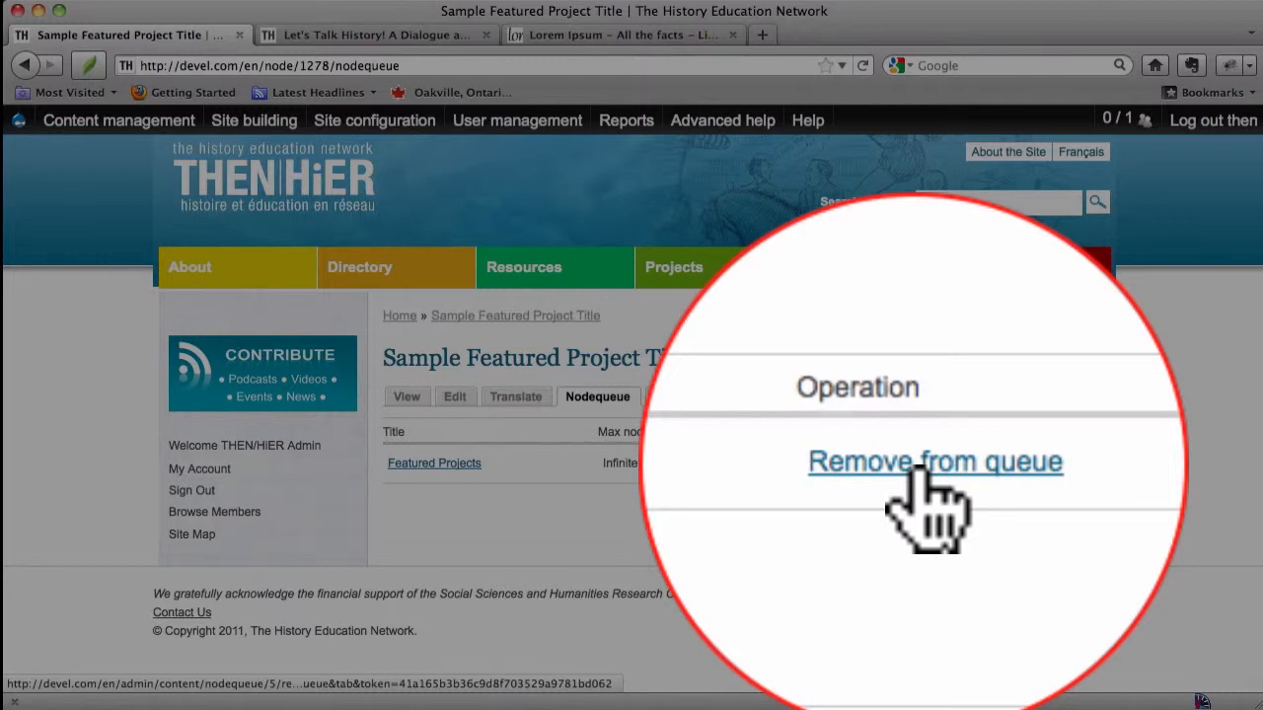
pyautogui.click(919, 464)
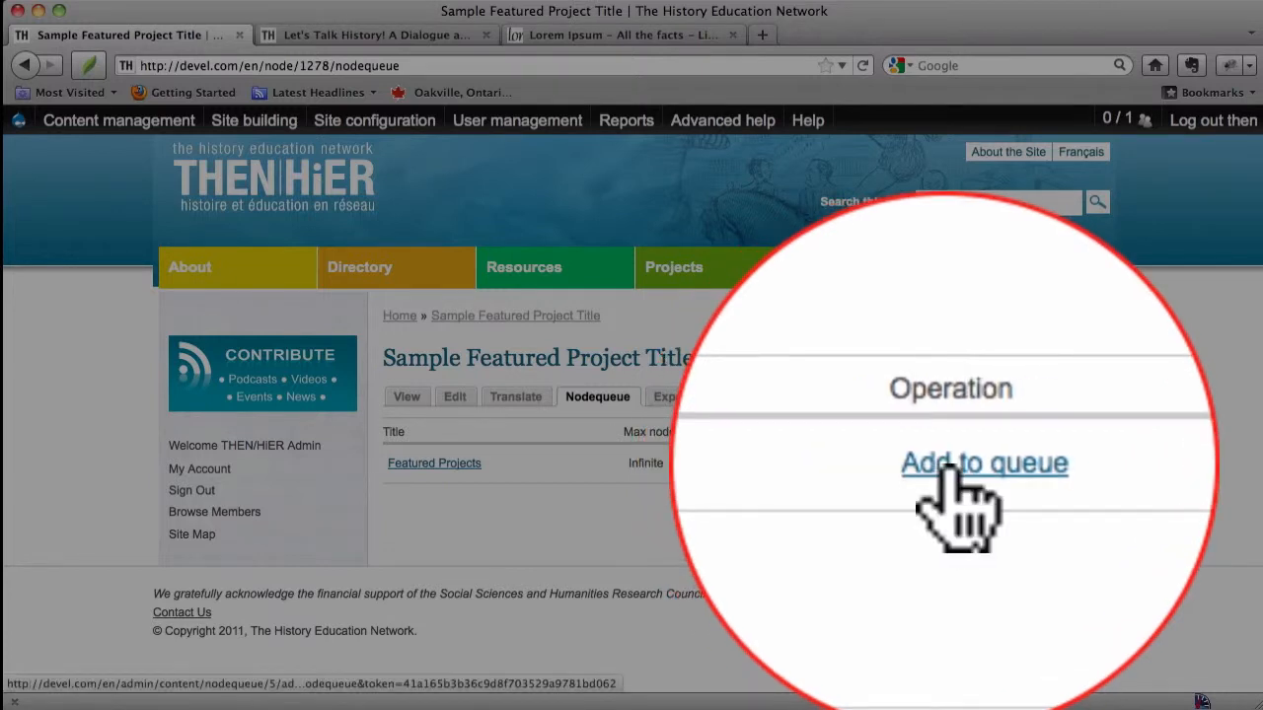
pyautogui.click(888, 462)
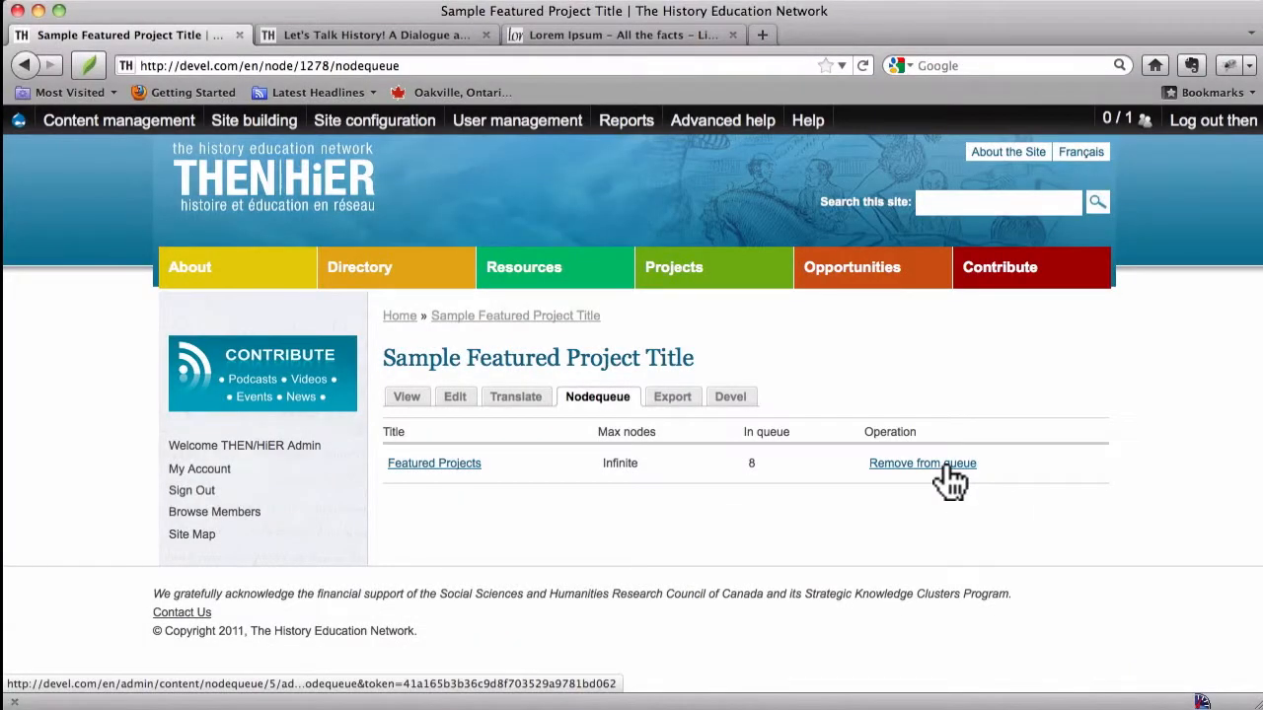
# Step: Go to the home page and reload it repeatedly to check whether the new project shows in the Featured Project area
pyautogui.click(284, 187)
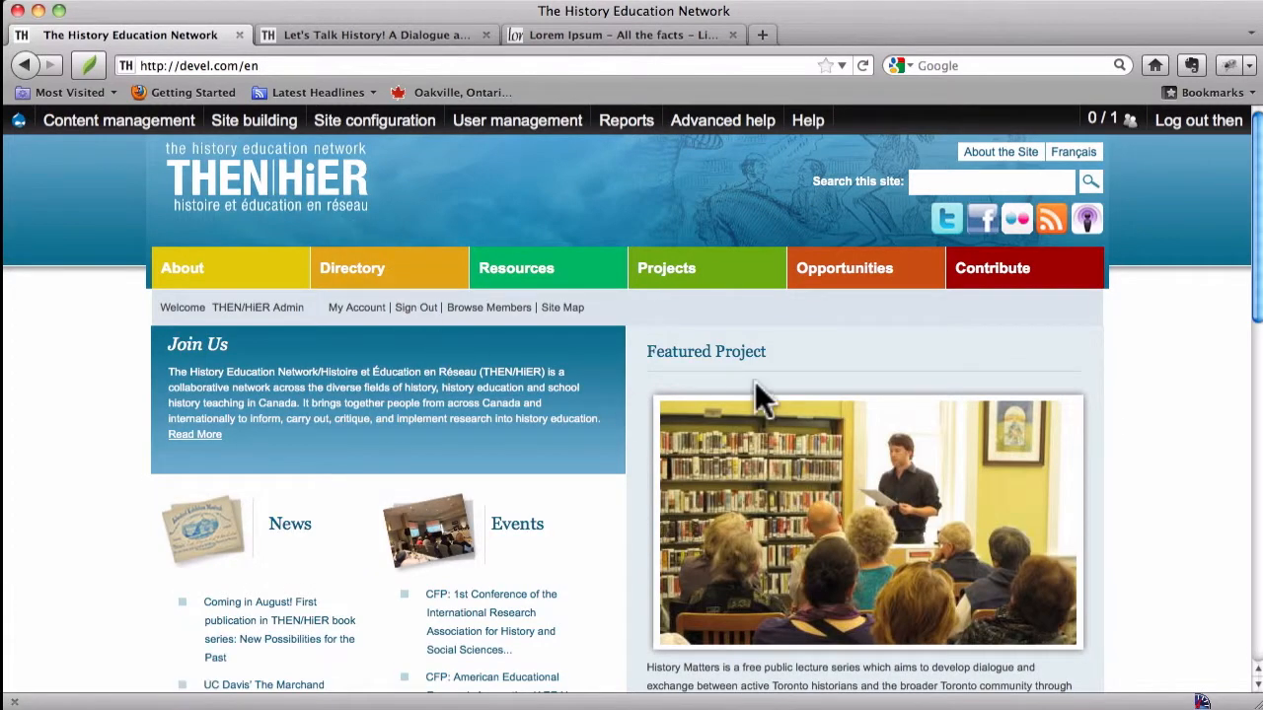
pyautogui.press('super+r')
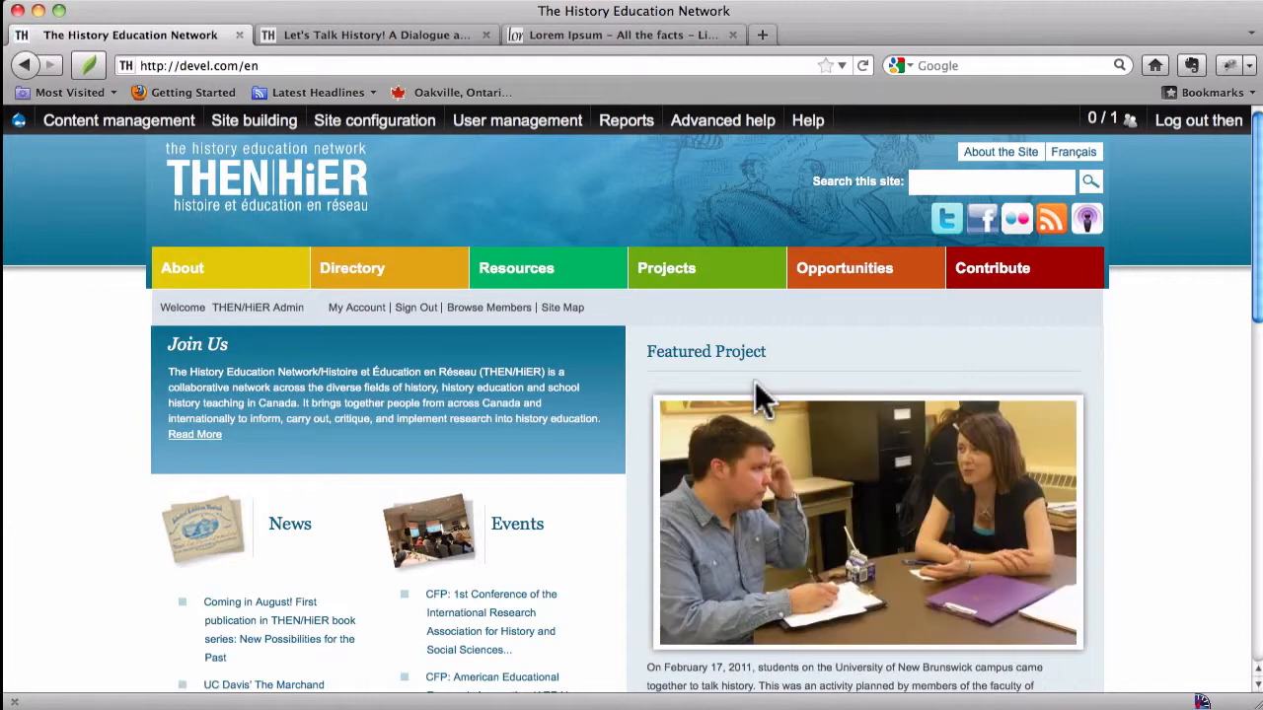
pyautogui.press('super+r')
pyautogui.press('super+r')
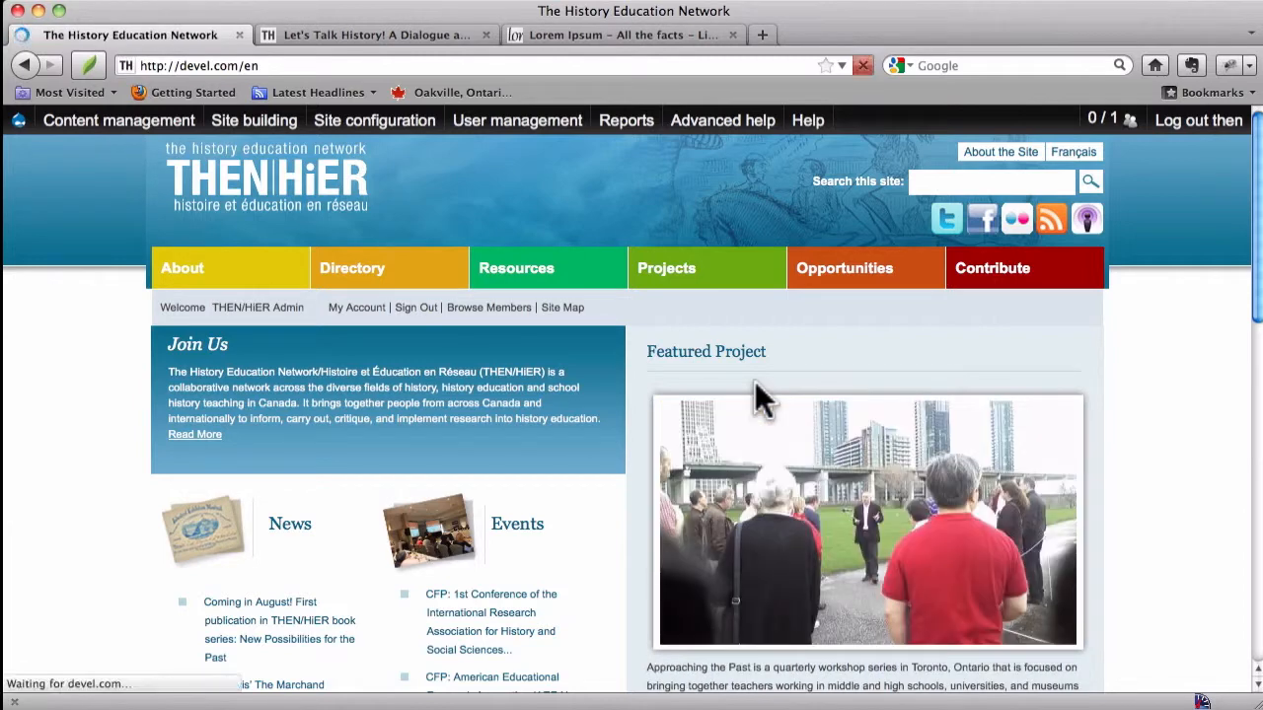
pyautogui.press('super+r')
pyautogui.press('super+r')
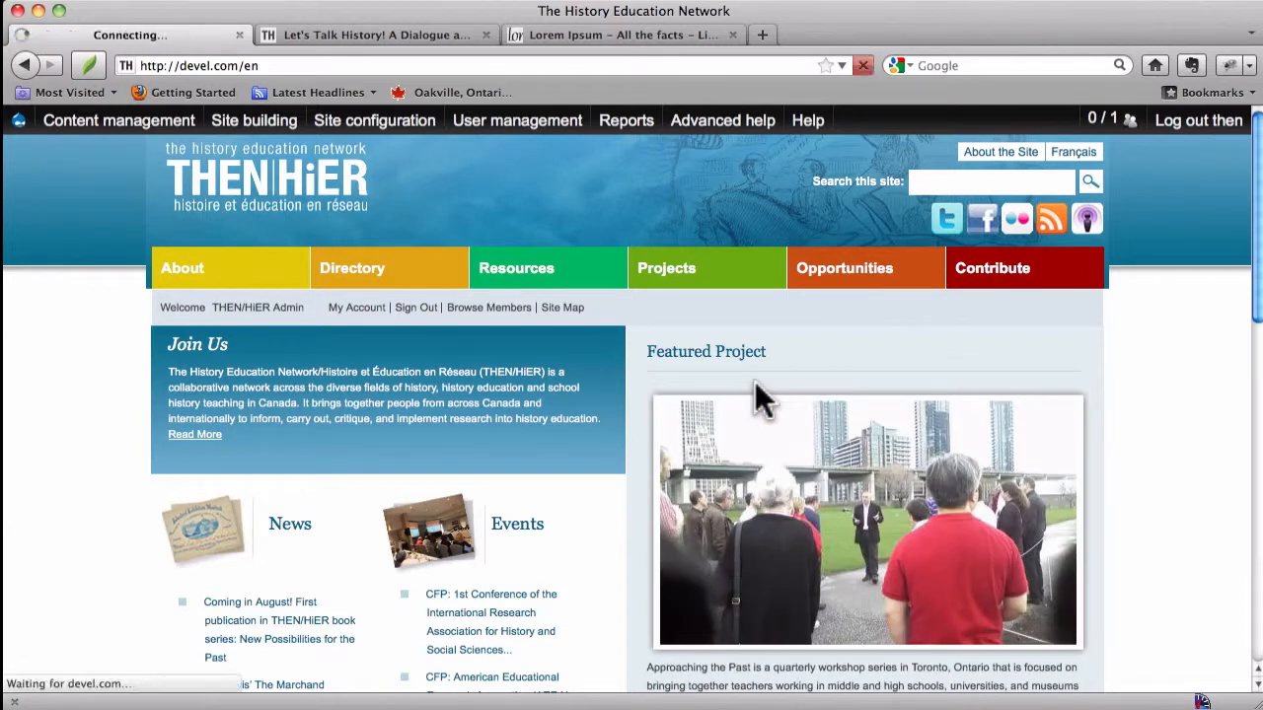
pyautogui.press('super+r')
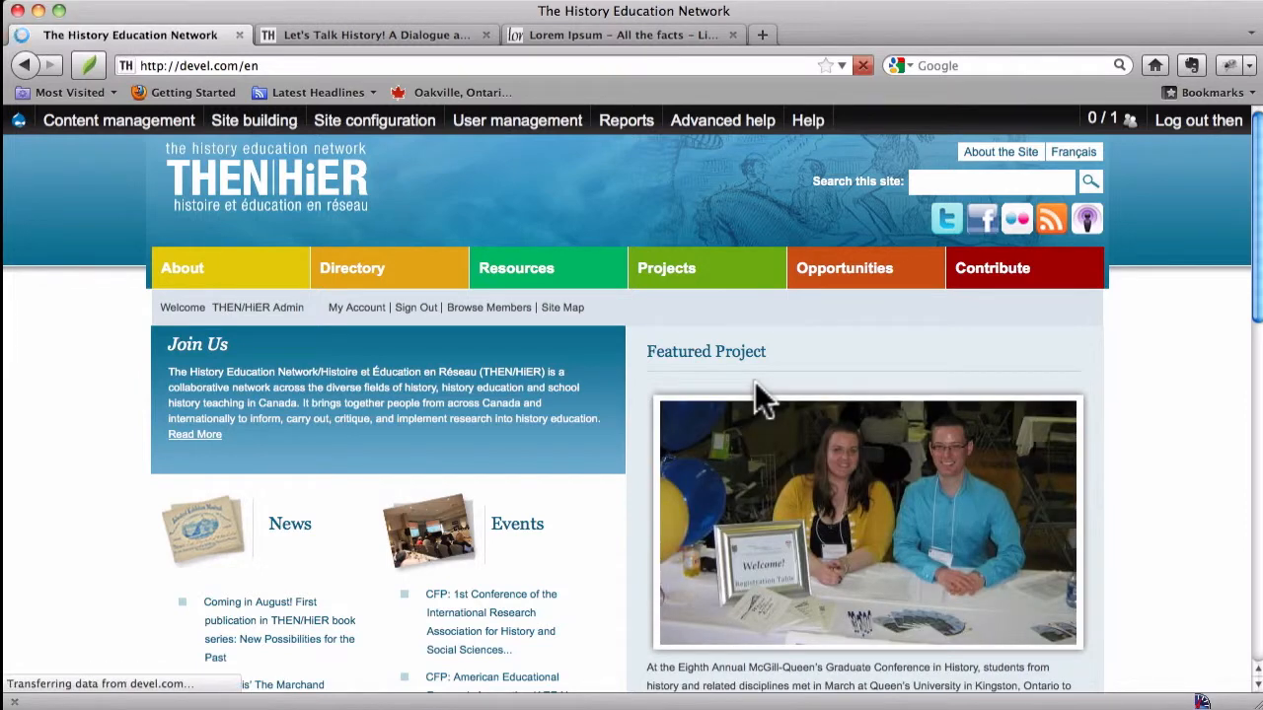
pyautogui.press('super+r')
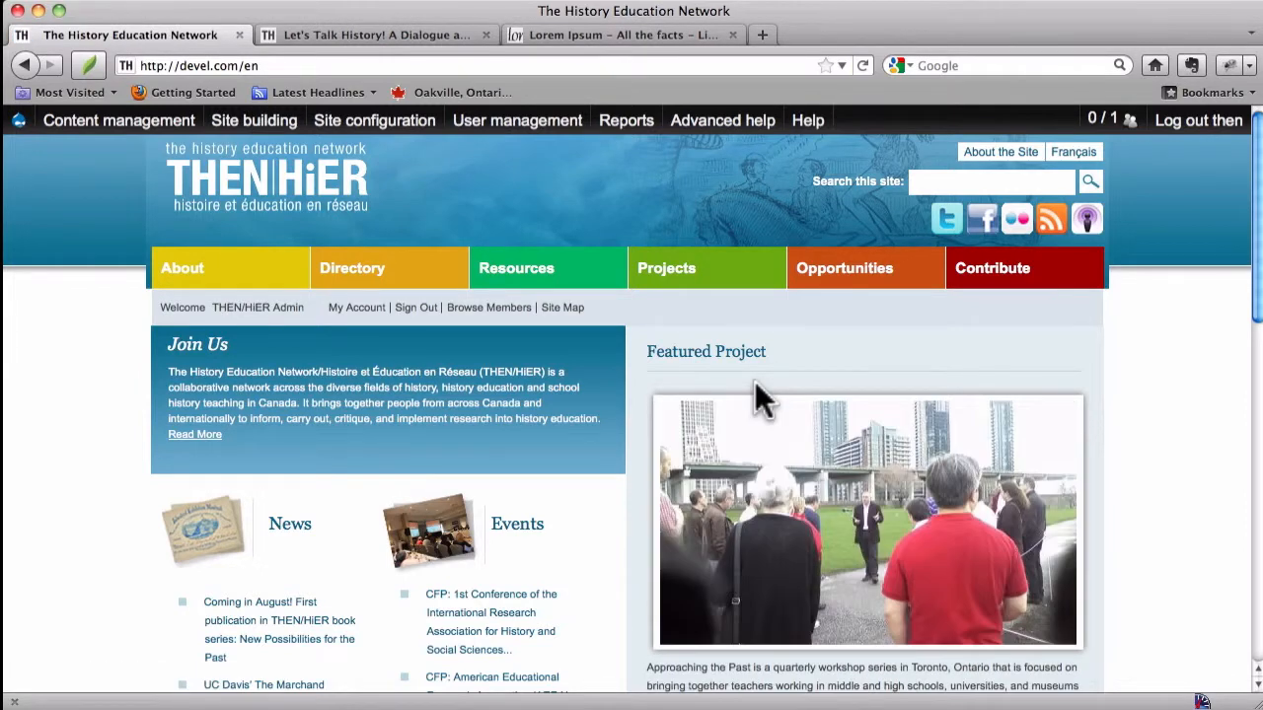
pyautogui.press('super+r')
pyautogui.press('super+r')
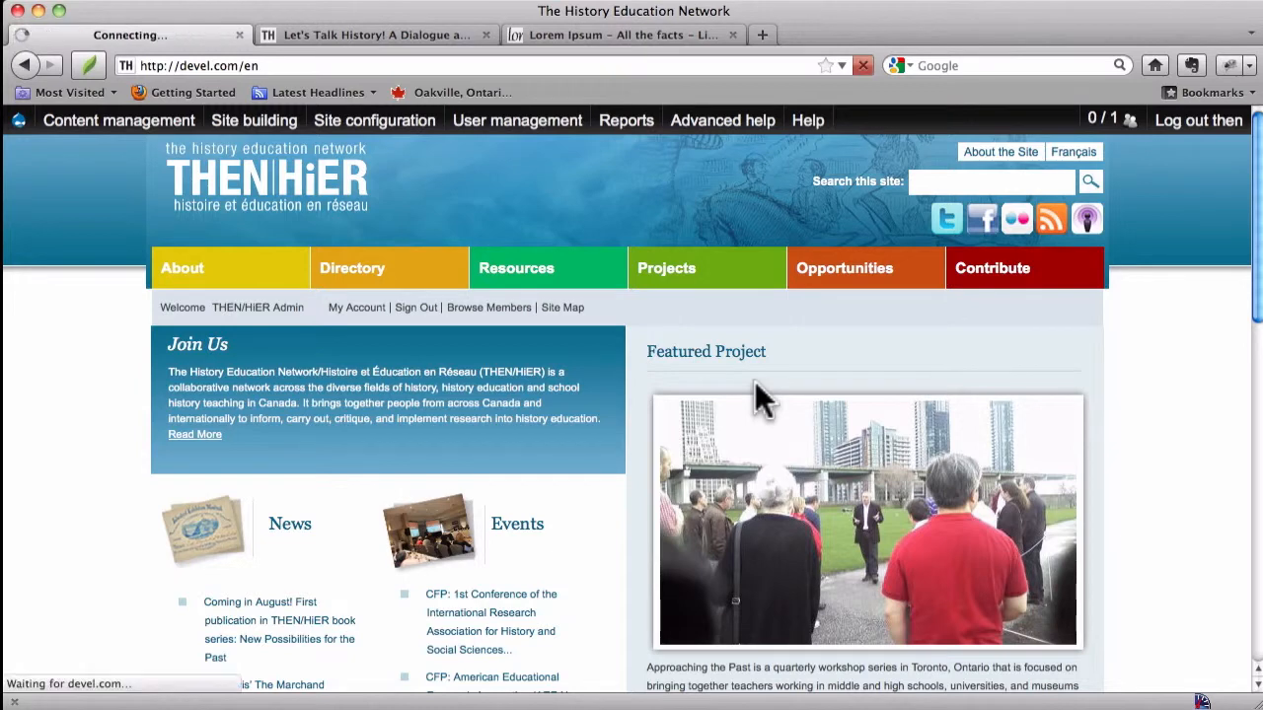
pyautogui.press('super+r')
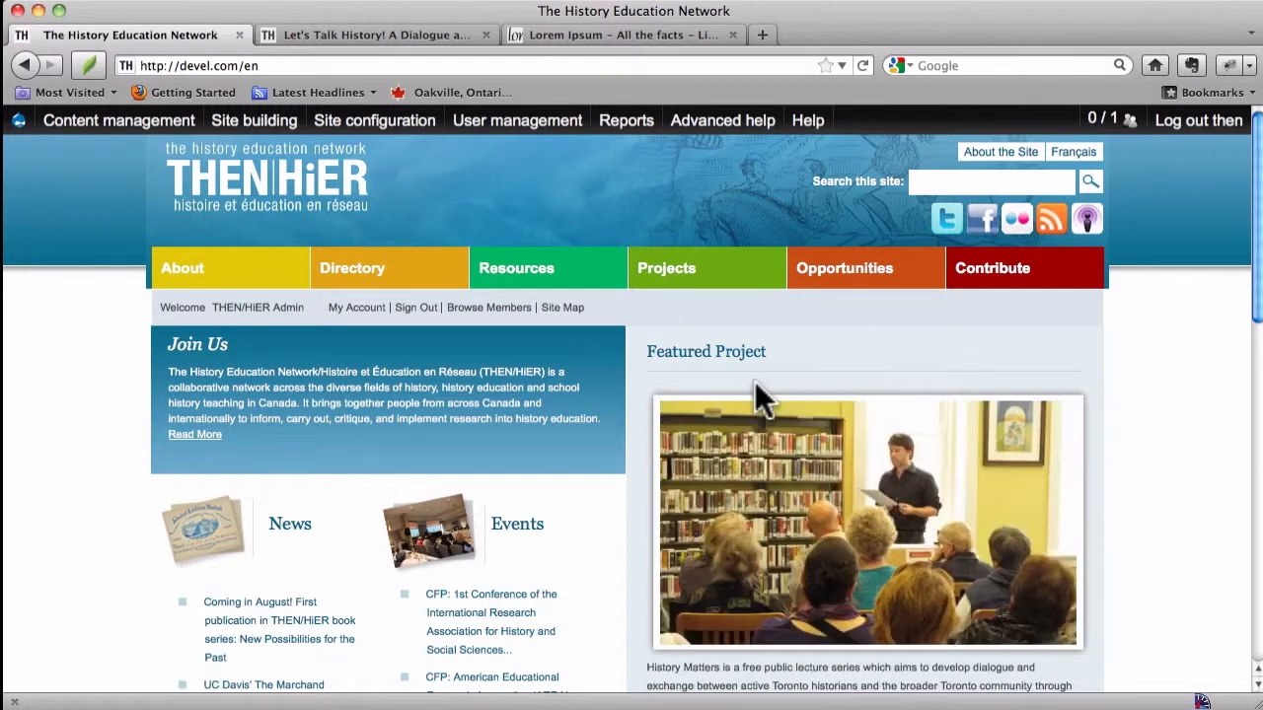
pyautogui.press('super+r')
pyautogui.press('super+r')
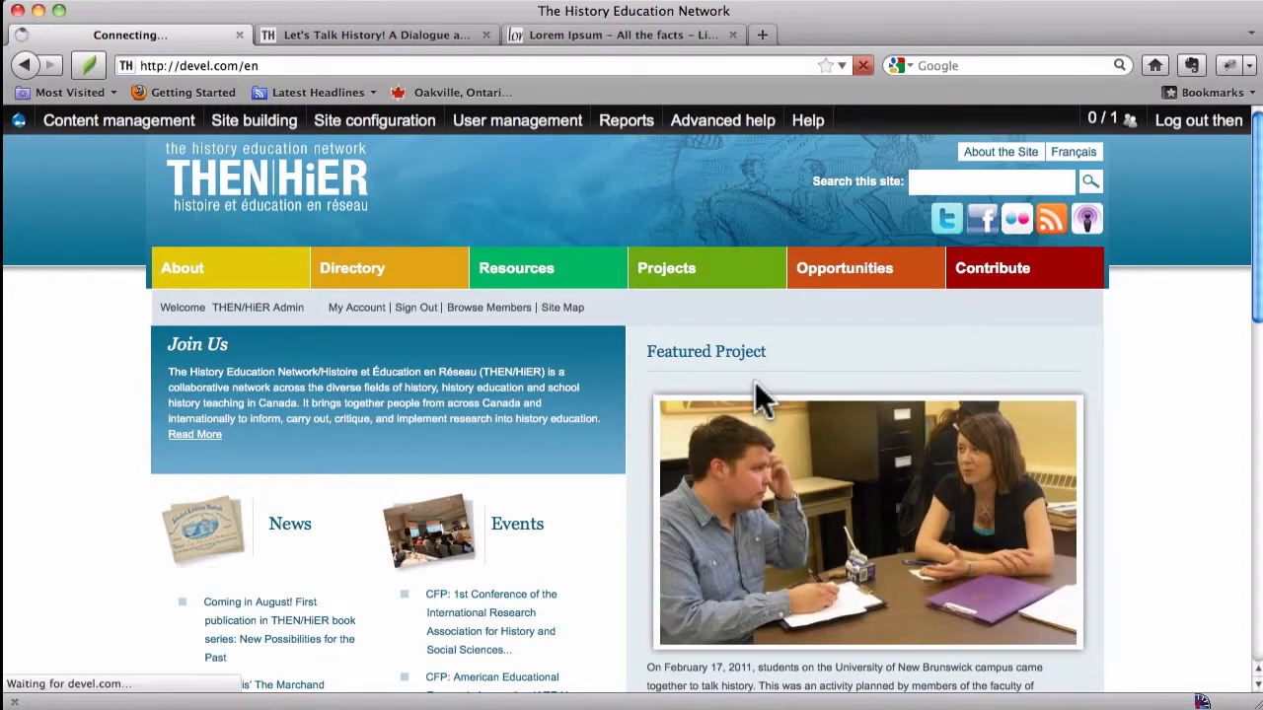
pyautogui.press('super+r')
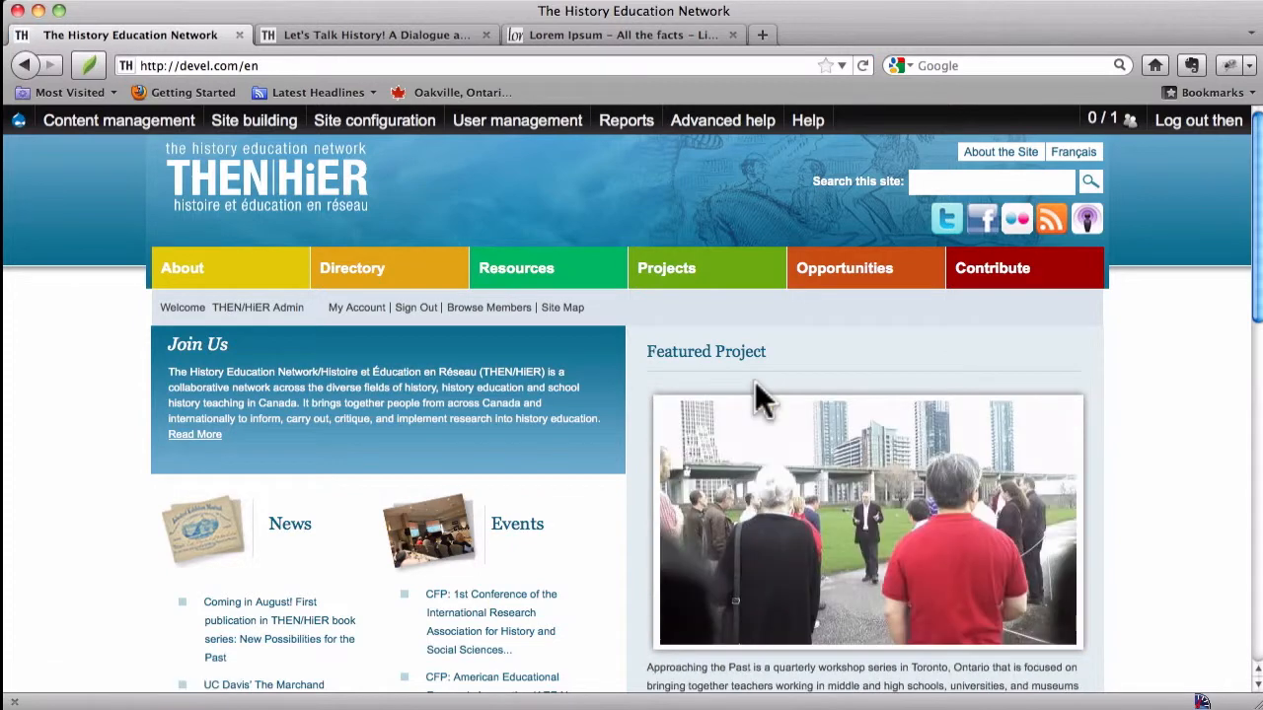
pyautogui.press('super+r')
pyautogui.press('super+r')
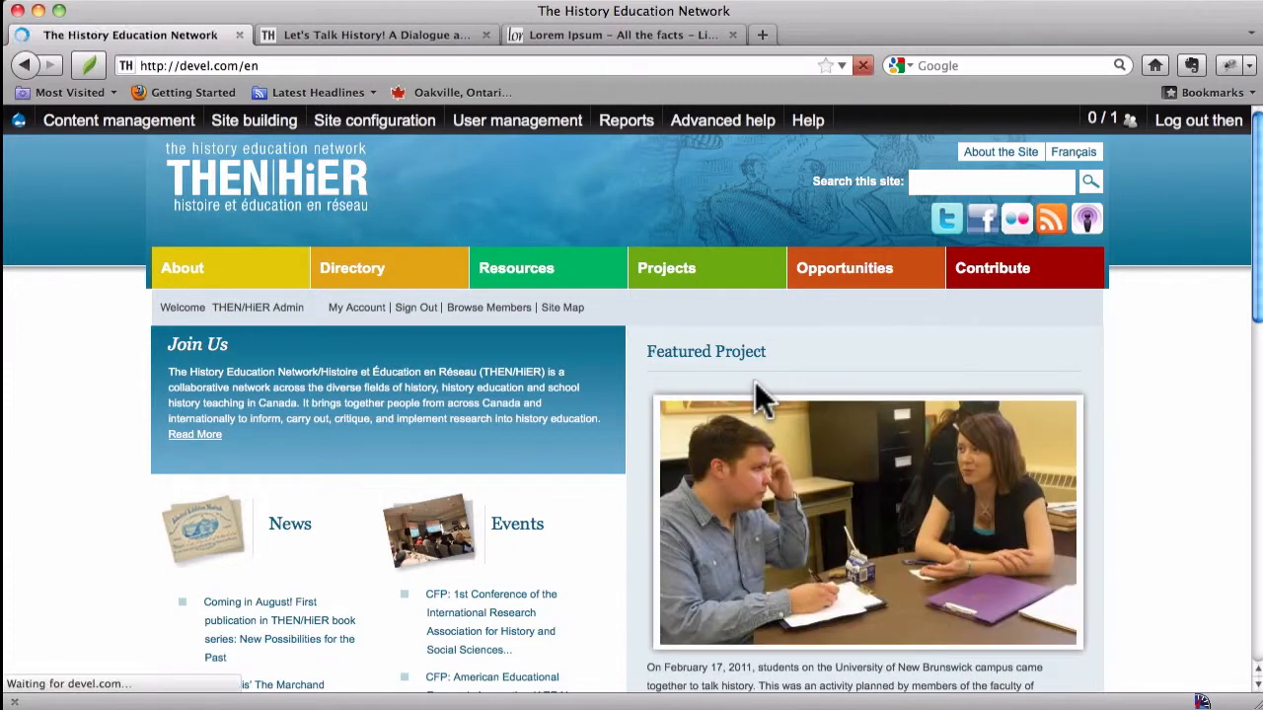
pyautogui.press('super+r')
pyautogui.press('super+r')
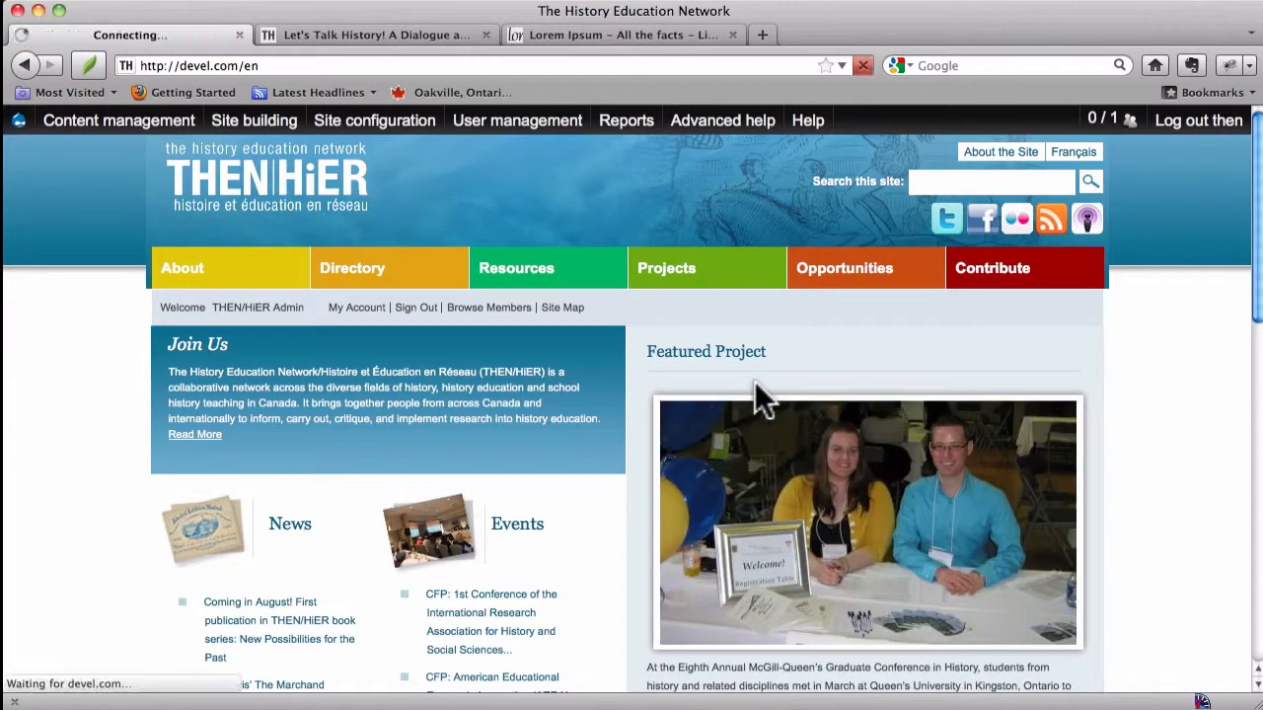
pyautogui.press('super+r')
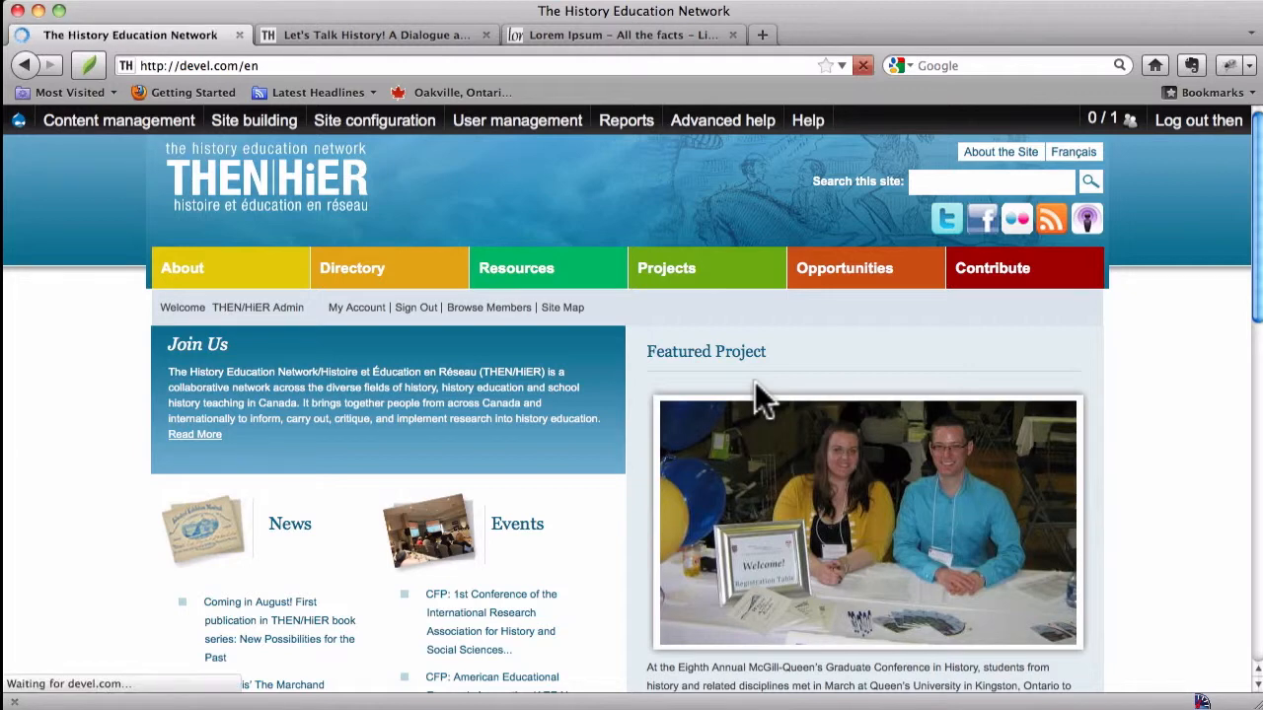
pyautogui.press('super+r')
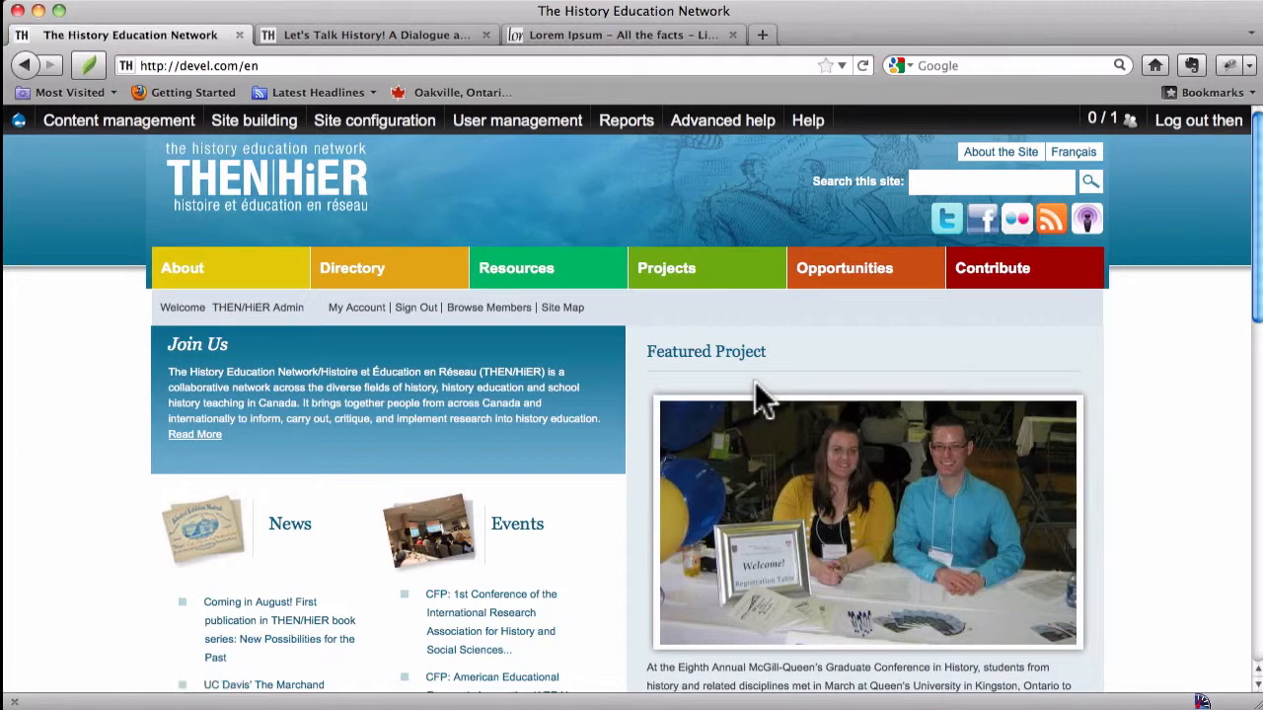
pyautogui.press('super+r')
pyautogui.press('super+r')
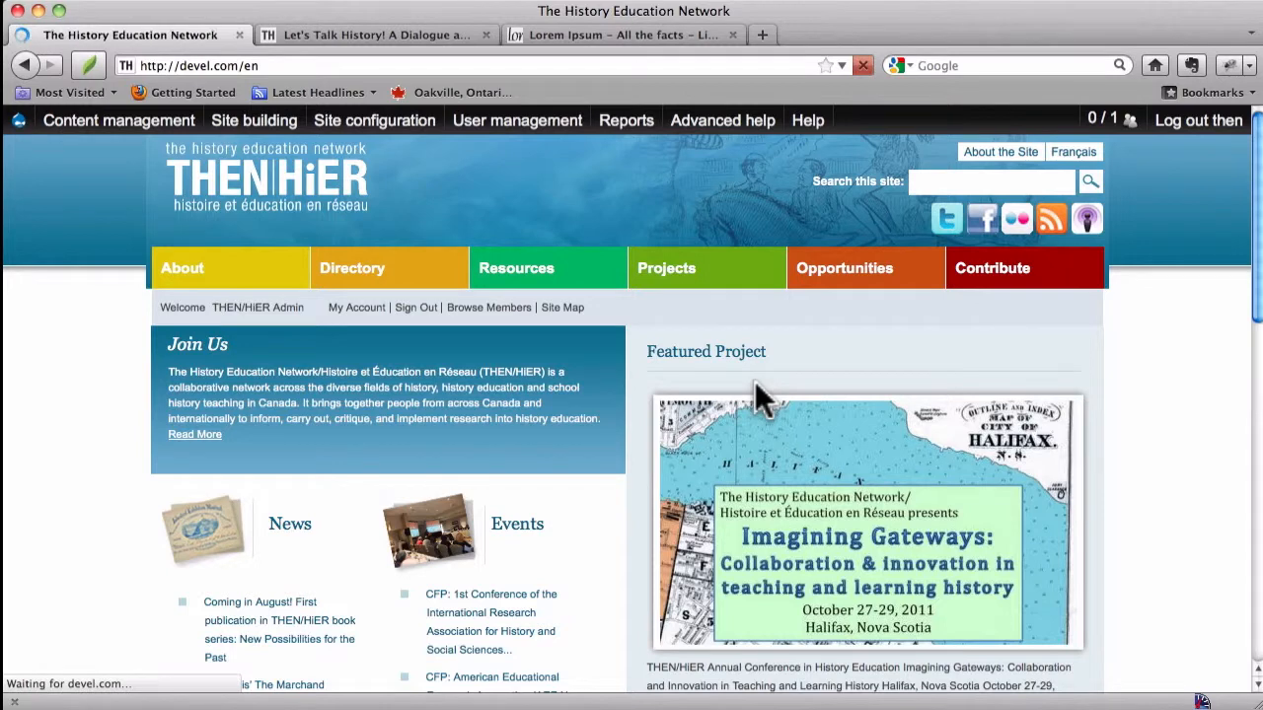
pyautogui.press('super+r')
pyautogui.press('super+r')
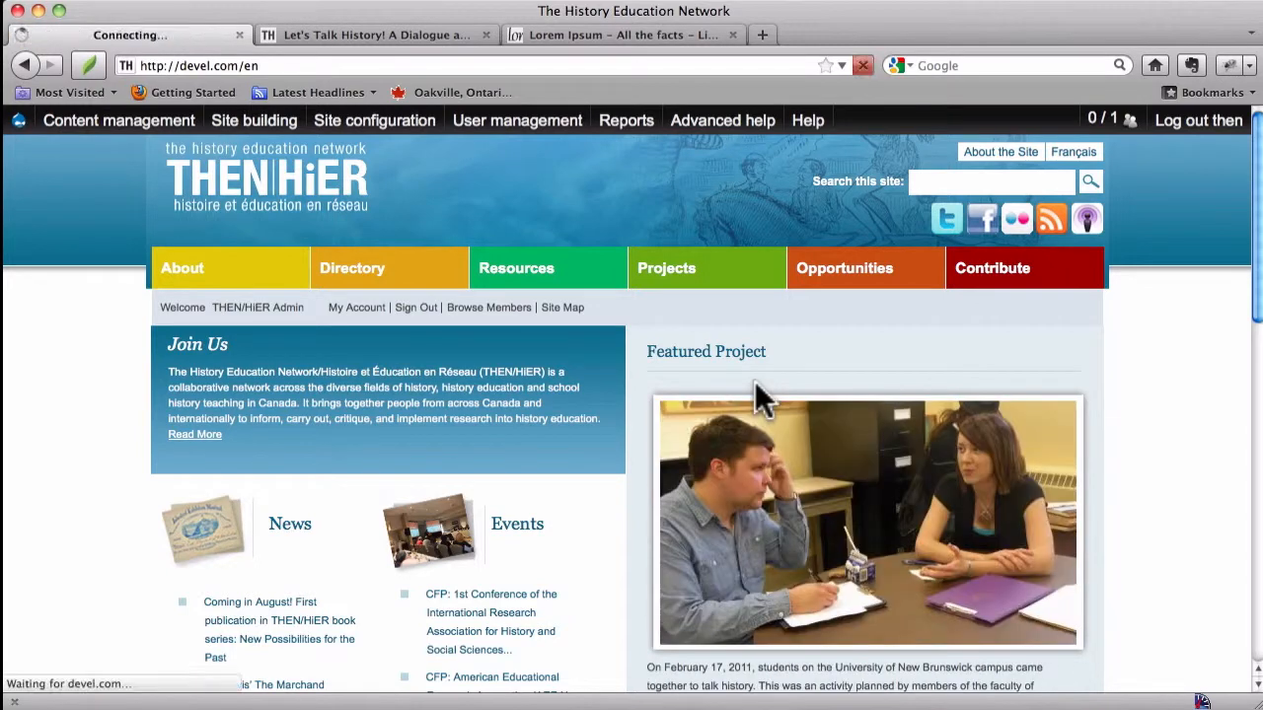
pyautogui.press('super+r')
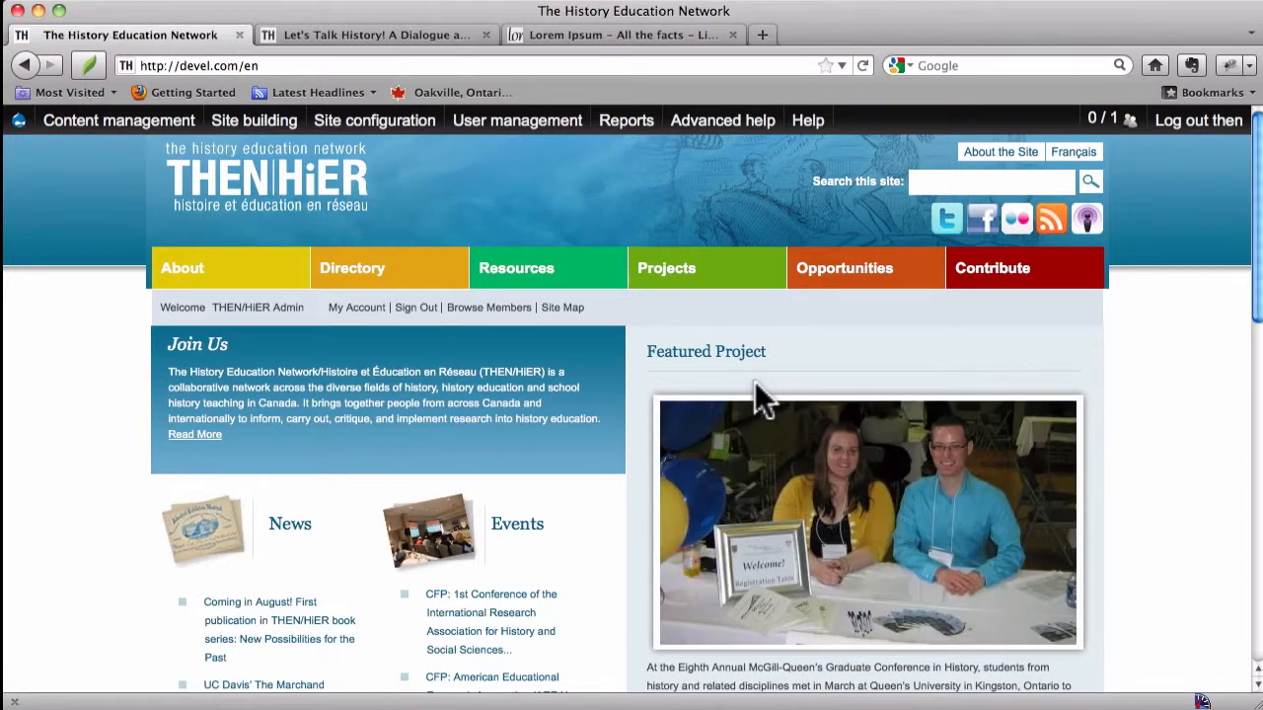
pyautogui.press('super+r')
pyautogui.press('super+r')
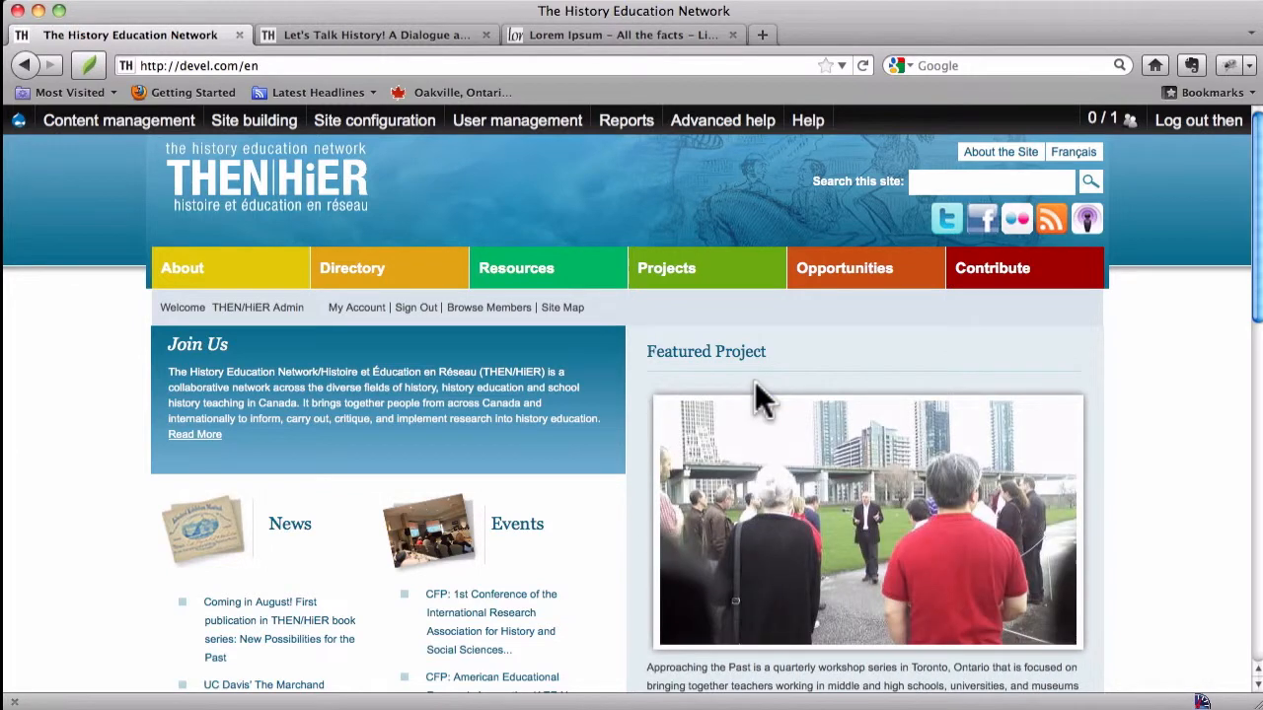
pyautogui.press('super+r')
pyautogui.press('super+r')
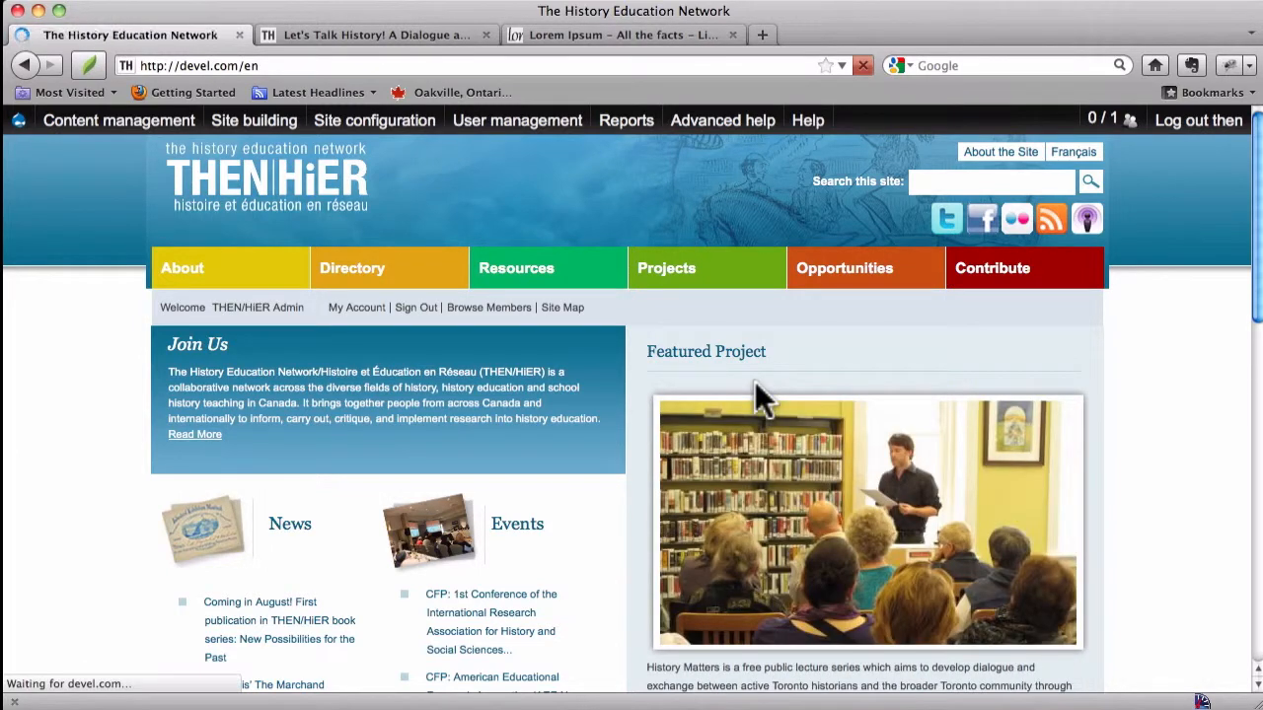
pyautogui.press('super+r')
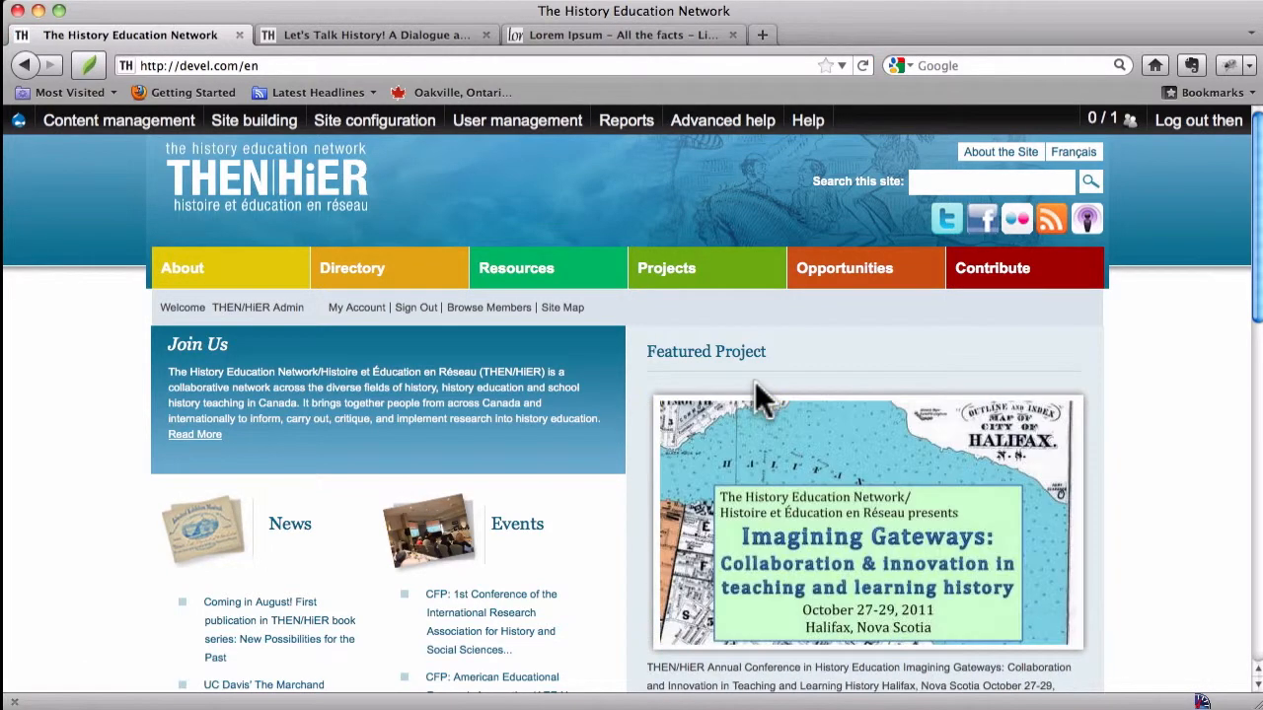
pyautogui.press('super+r')
pyautogui.press('super+r')
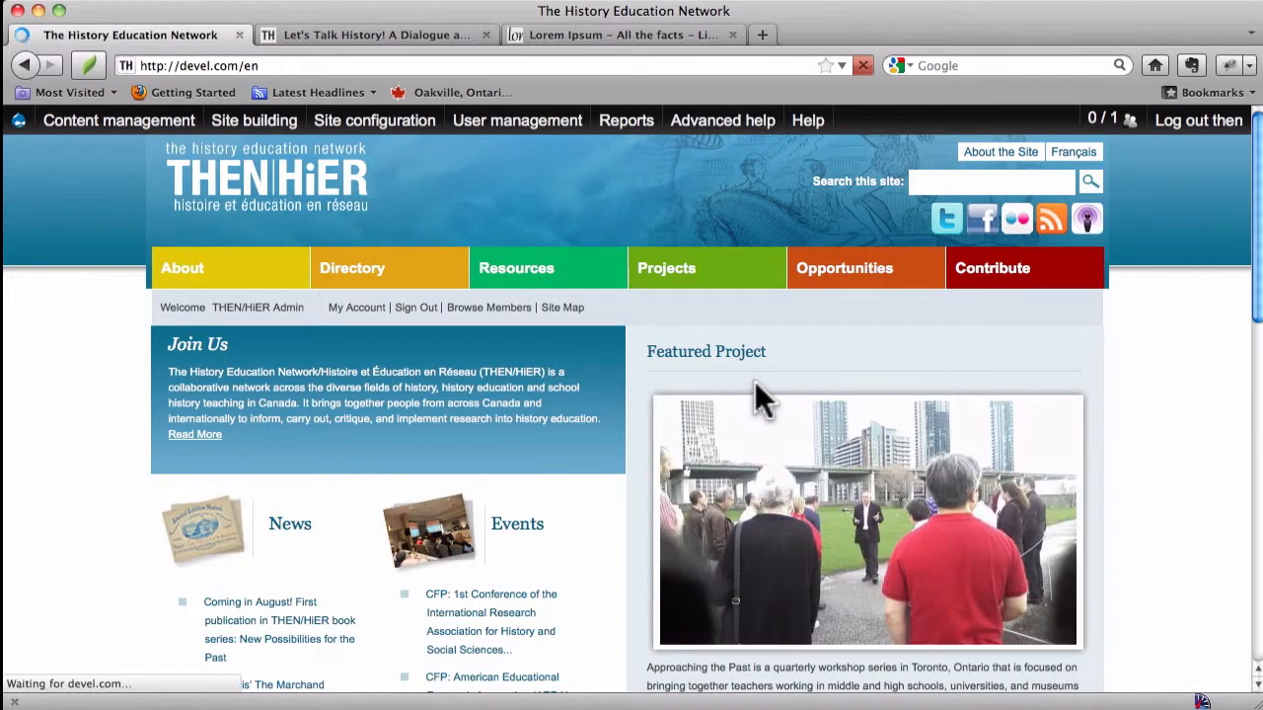
pyautogui.press('super+r')
pyautogui.press('super+r')
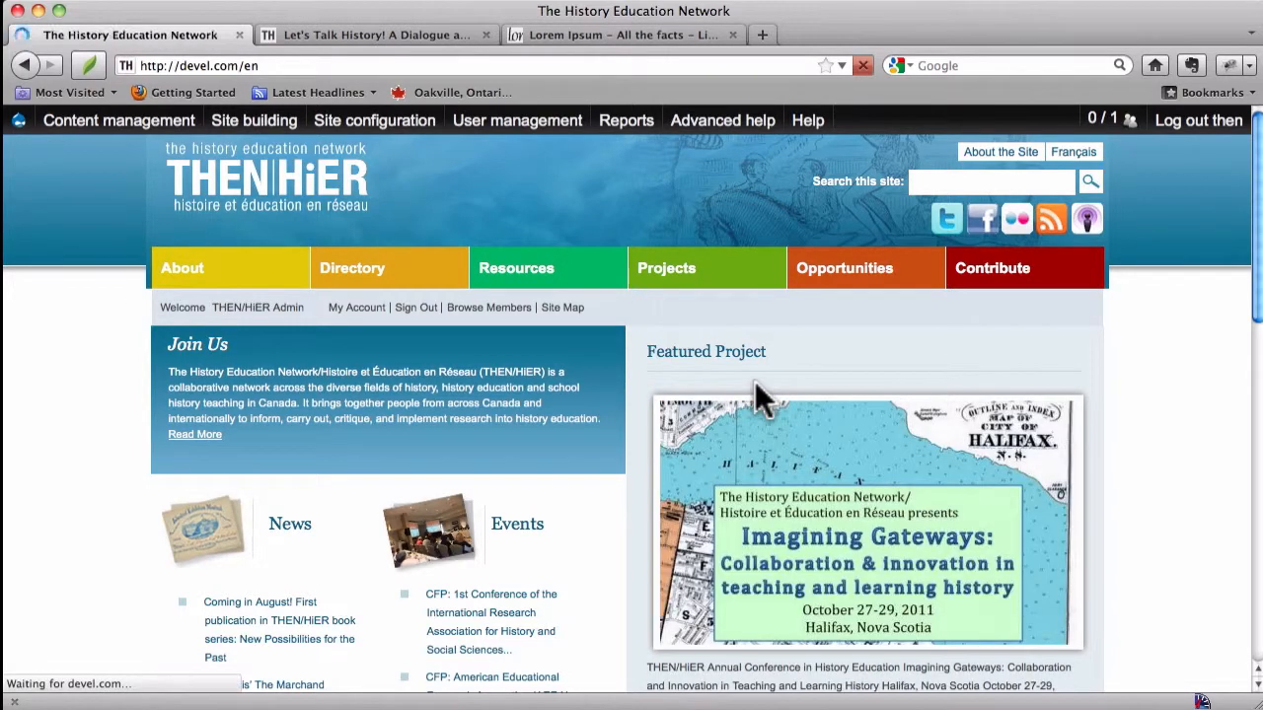
pyautogui.press('super+r')
pyautogui.press('super+r')
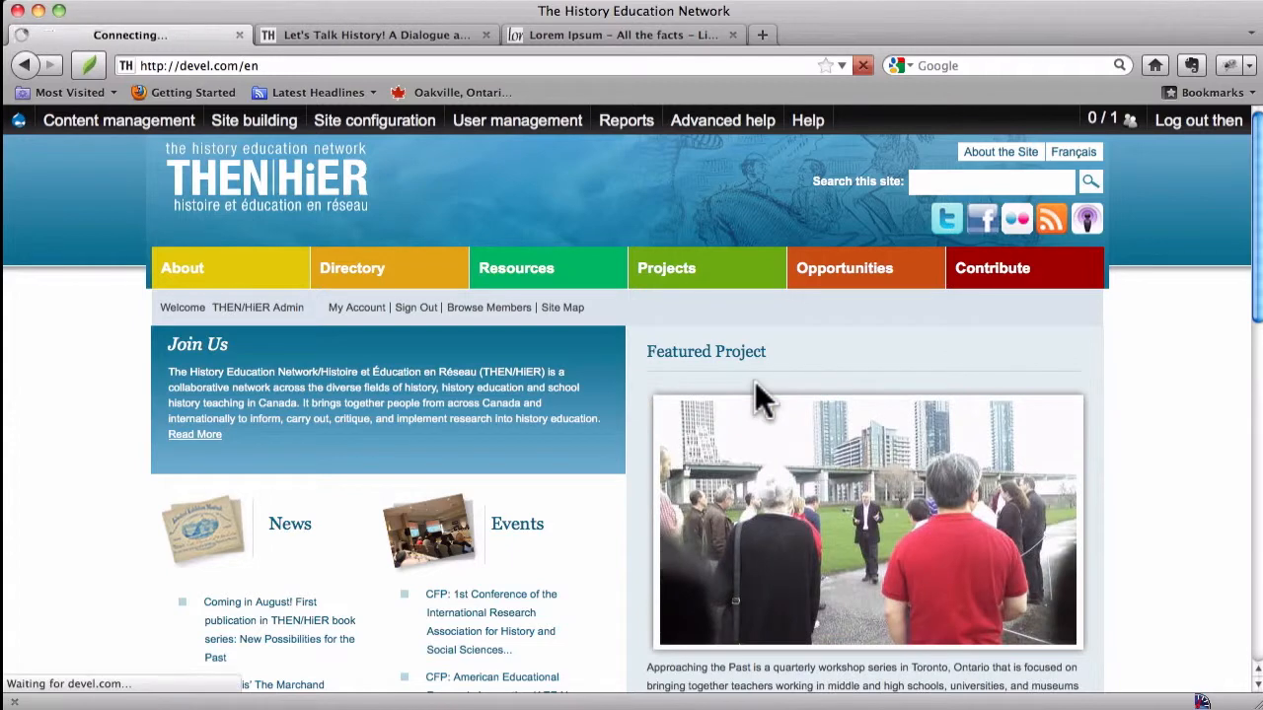
# Step: Open the Nodequeue list from content management and view the Featured Projects subqueue
pyautogui.moveTo(175, 131)
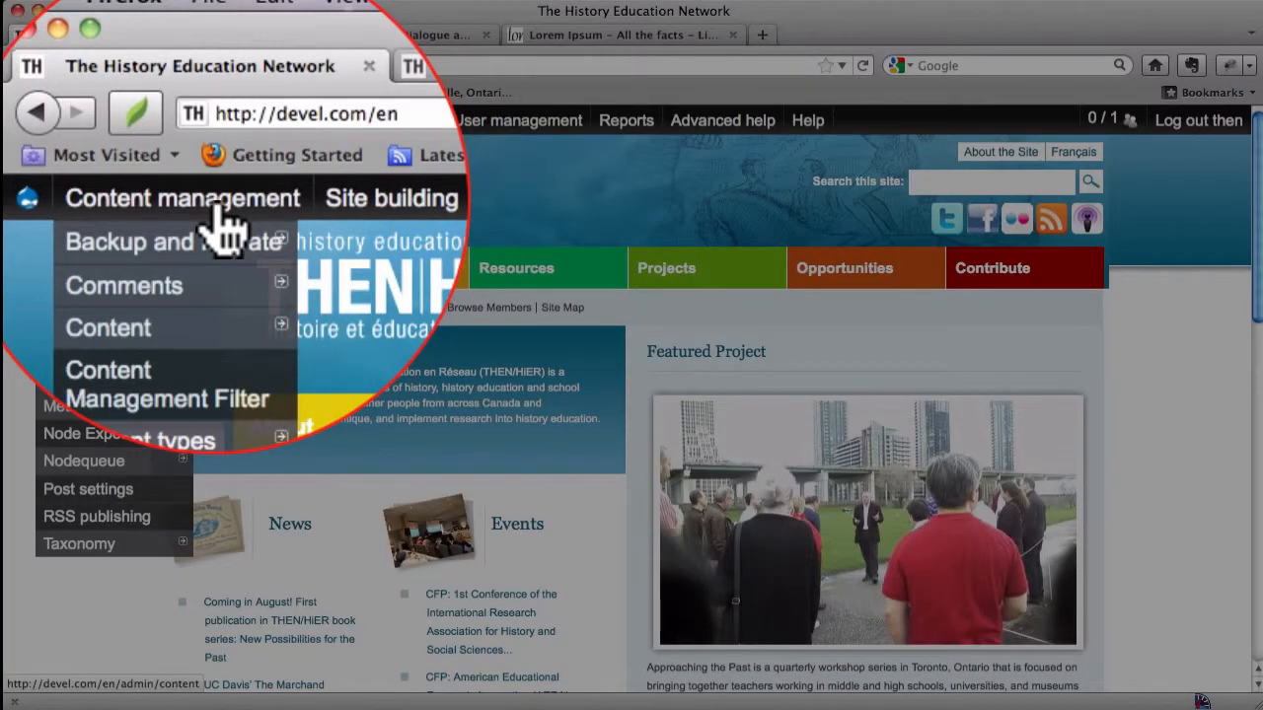
pyautogui.moveTo(129, 464)
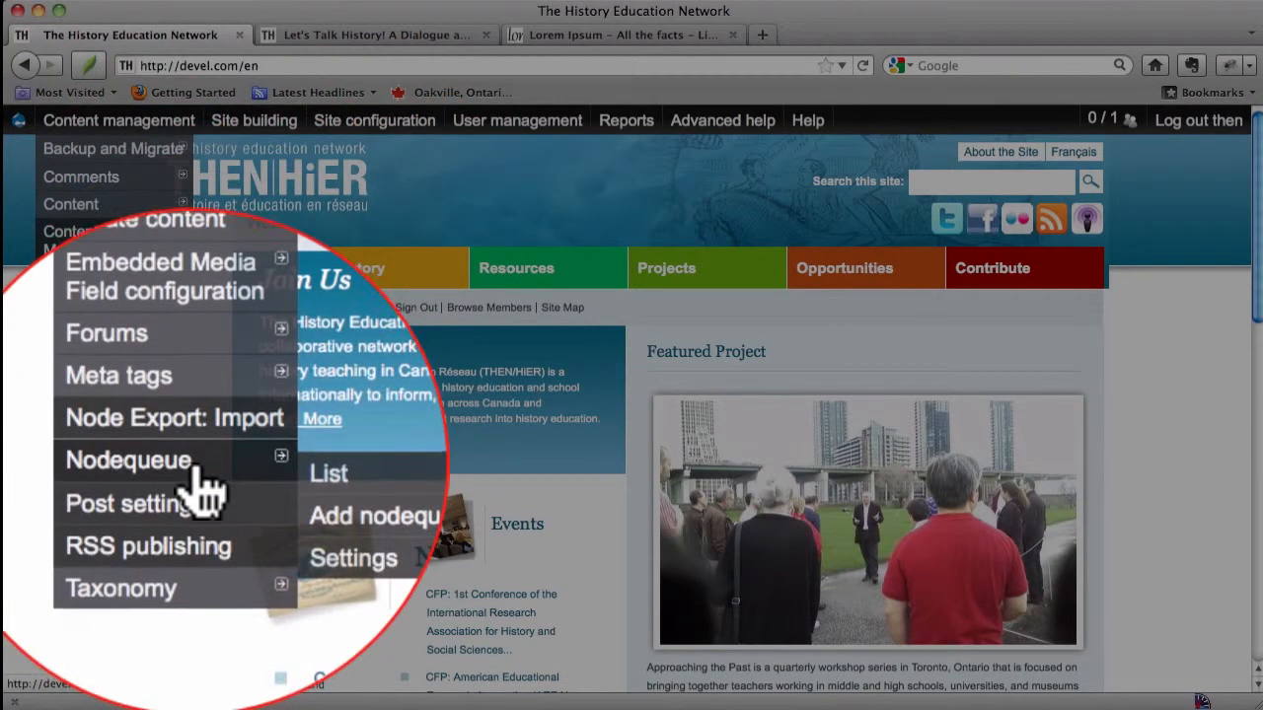
pyautogui.click(258, 480)
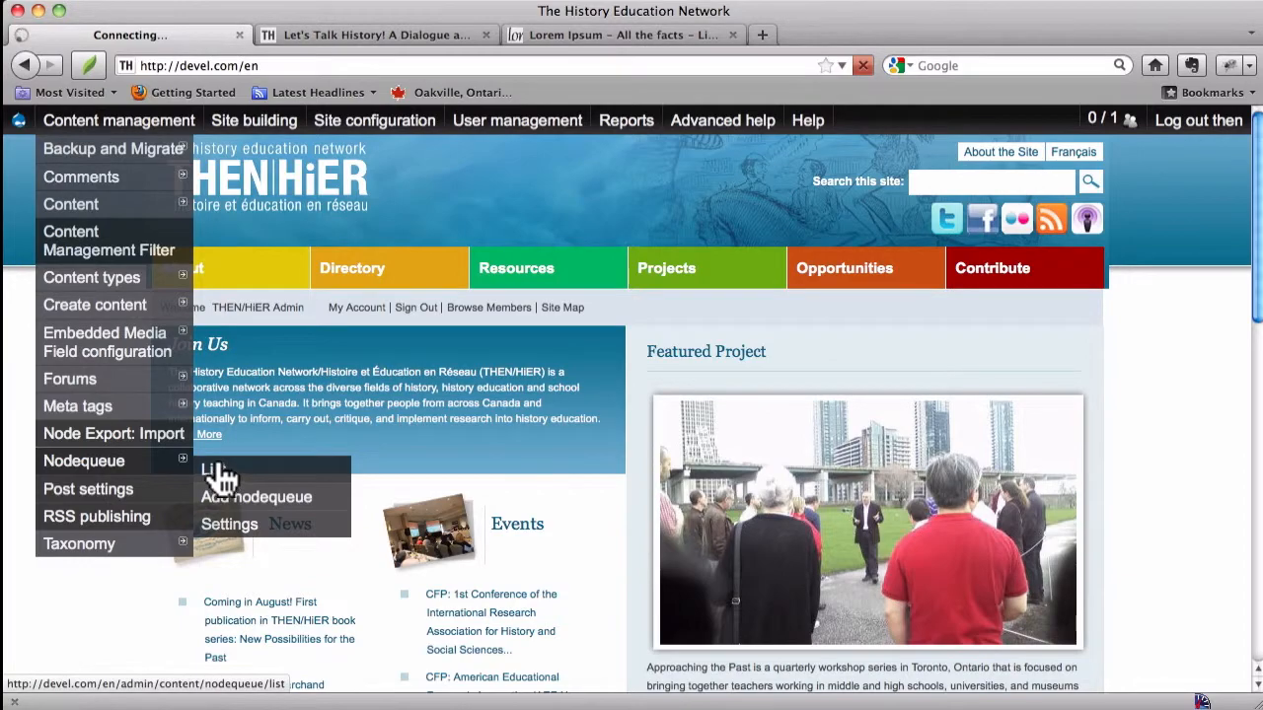
pyautogui.click(217, 461)
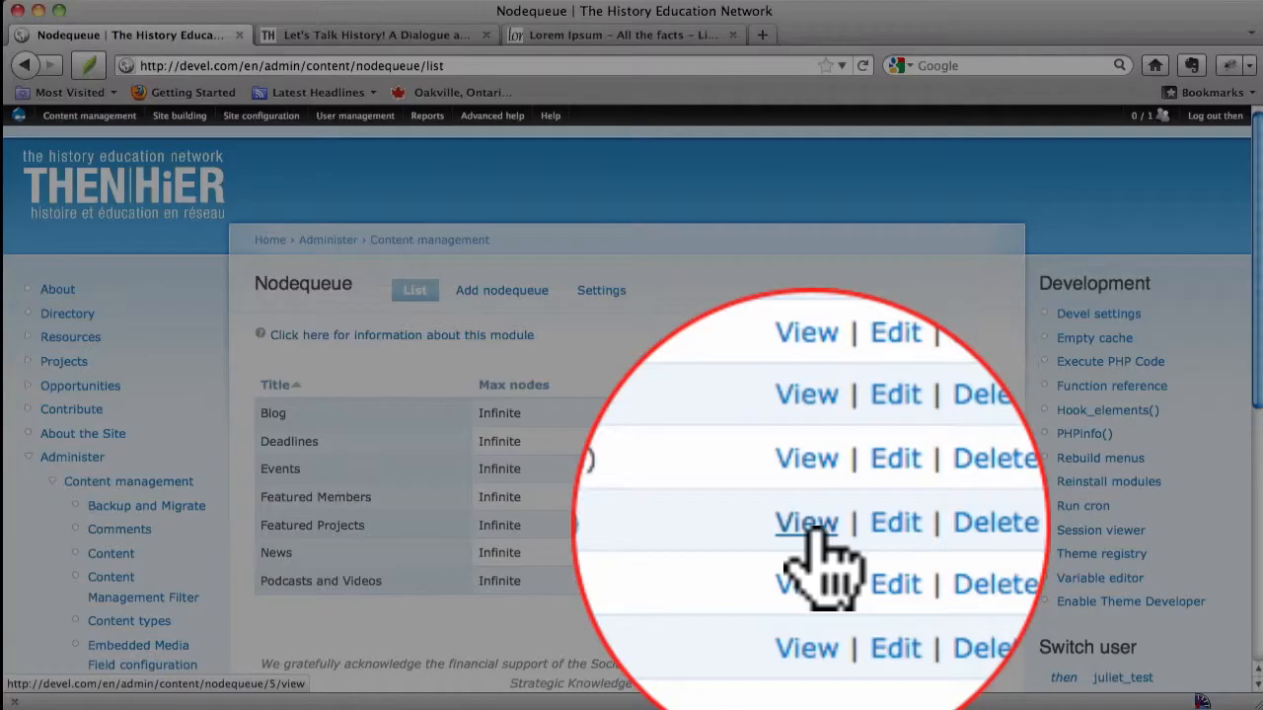
pyautogui.click(809, 526)
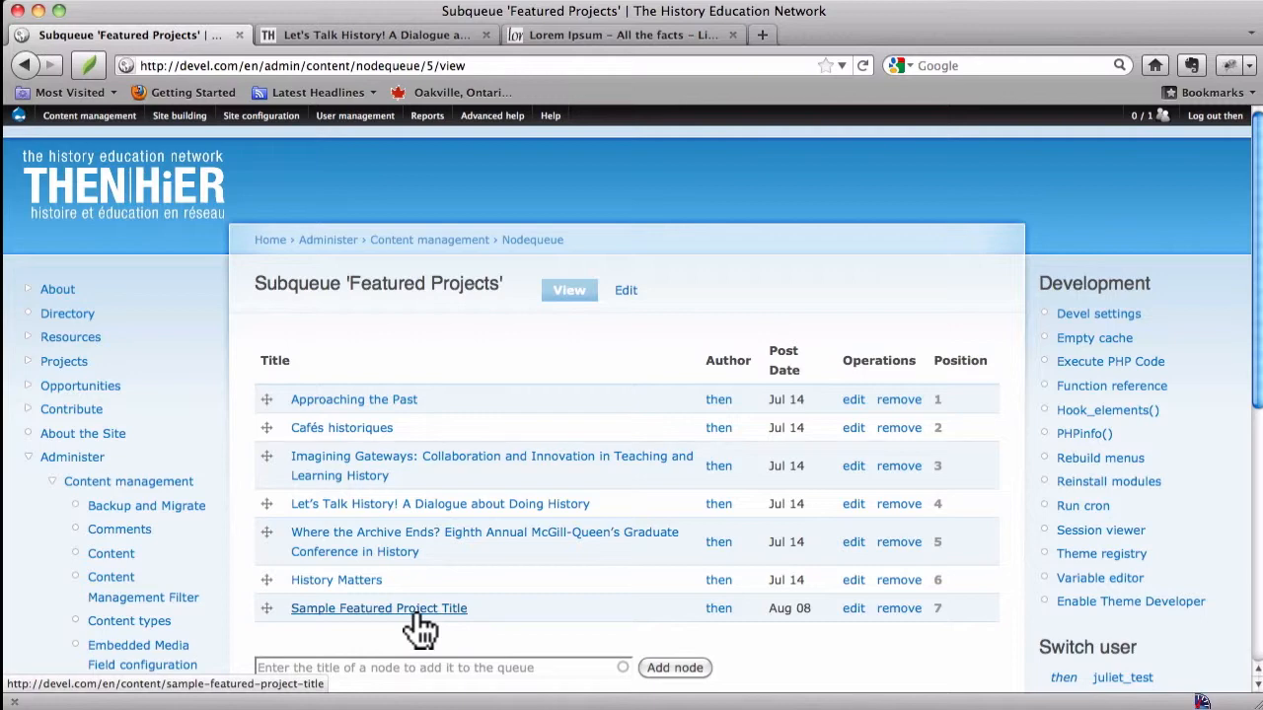
# Step: Open the Sample Featured Project Title page from the subqueue and scroll through its content
pyautogui.click(416, 611)
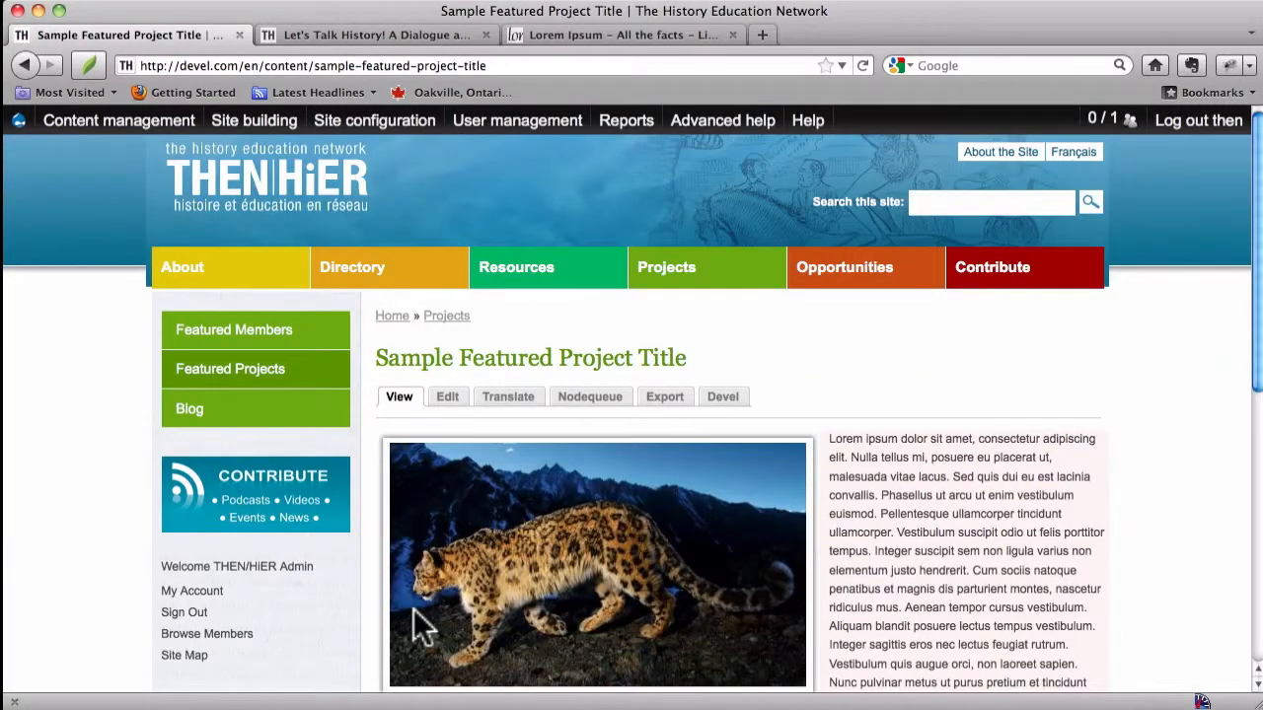
pyautogui.scroll(-9, 850, 471)
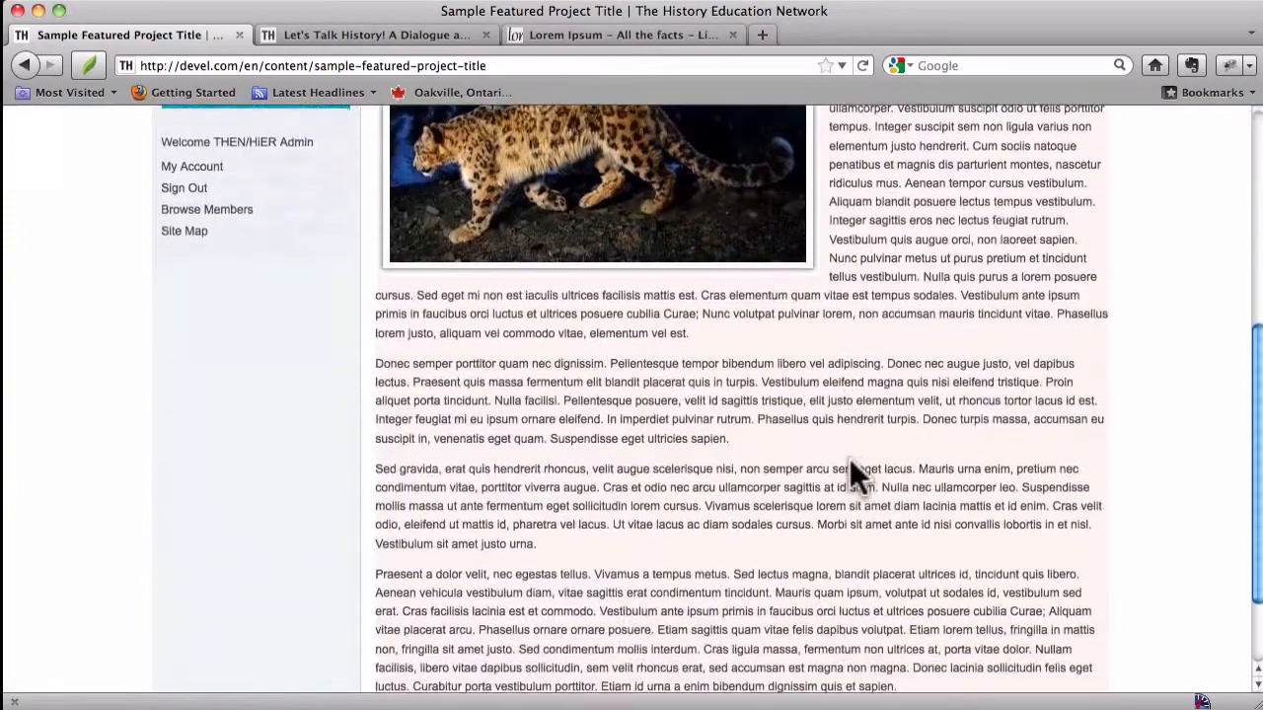
pyautogui.scroll(-3, 854, 475)
pyautogui.scroll(11, 852, 469)
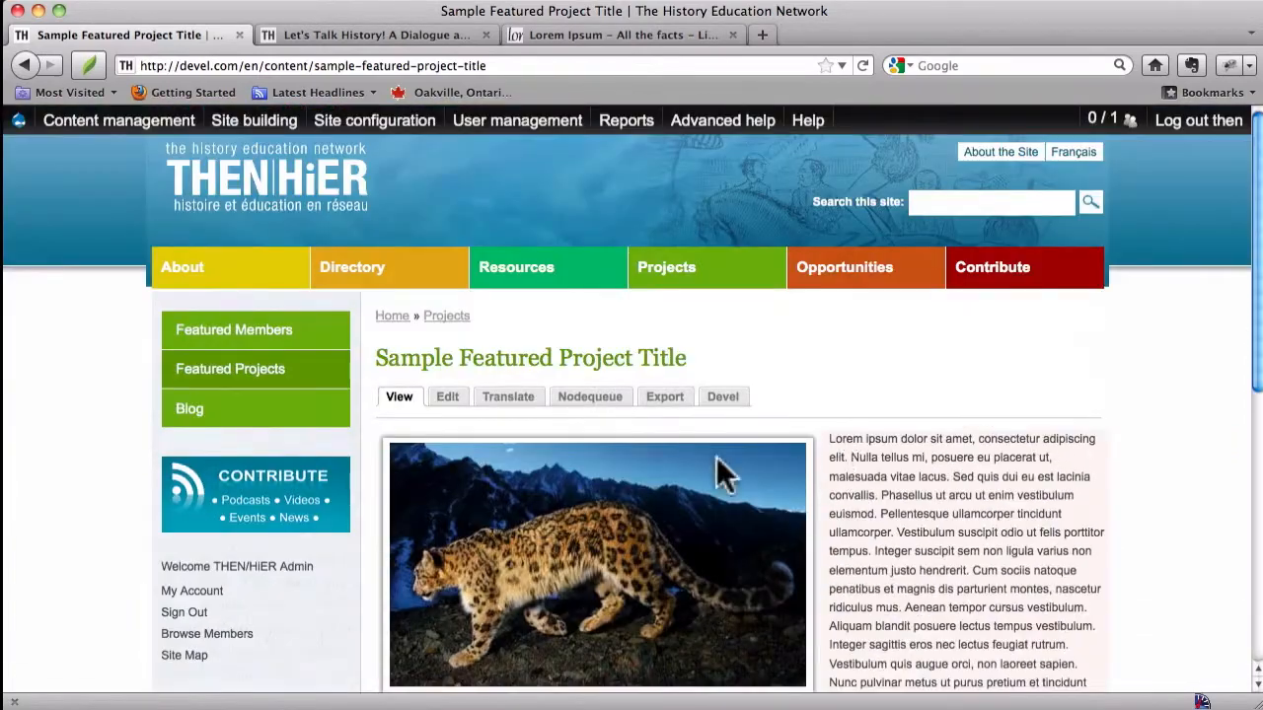
# Step: Open the project's edit form and scroll down to inspect its publishing options near the Save button
pyautogui.click(447, 404)
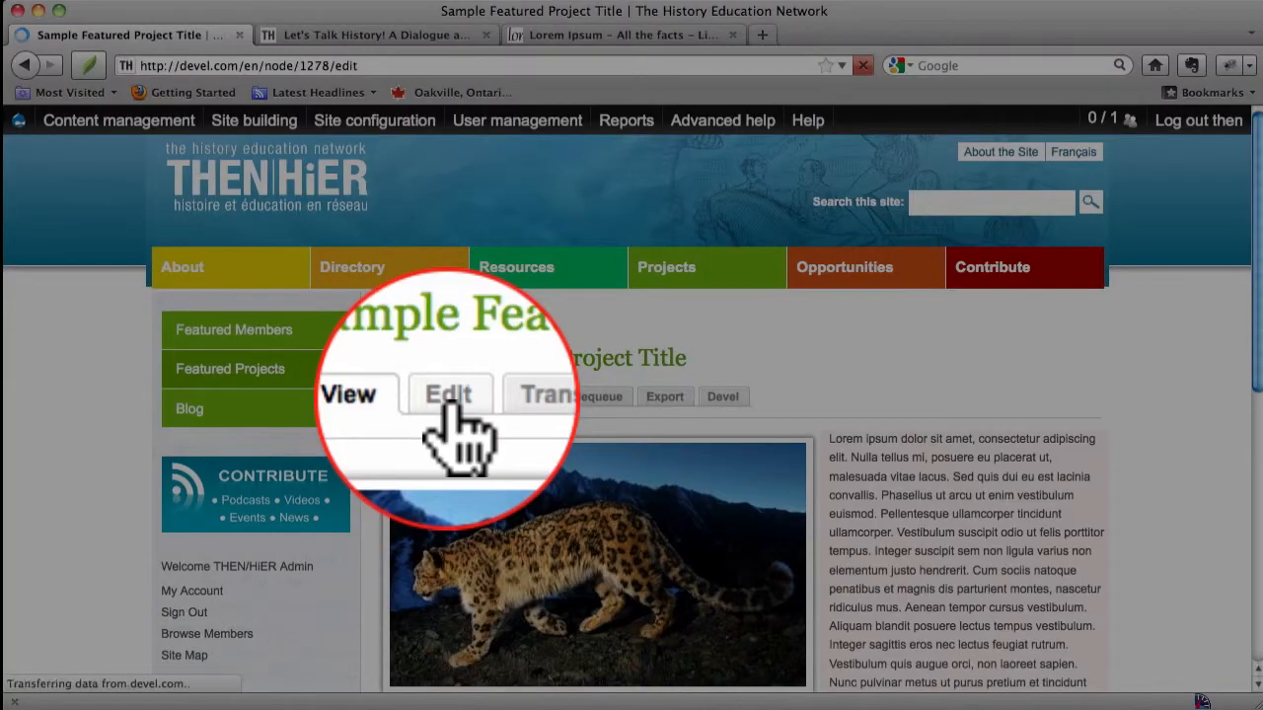
pyautogui.scroll(-15, 449, 413)
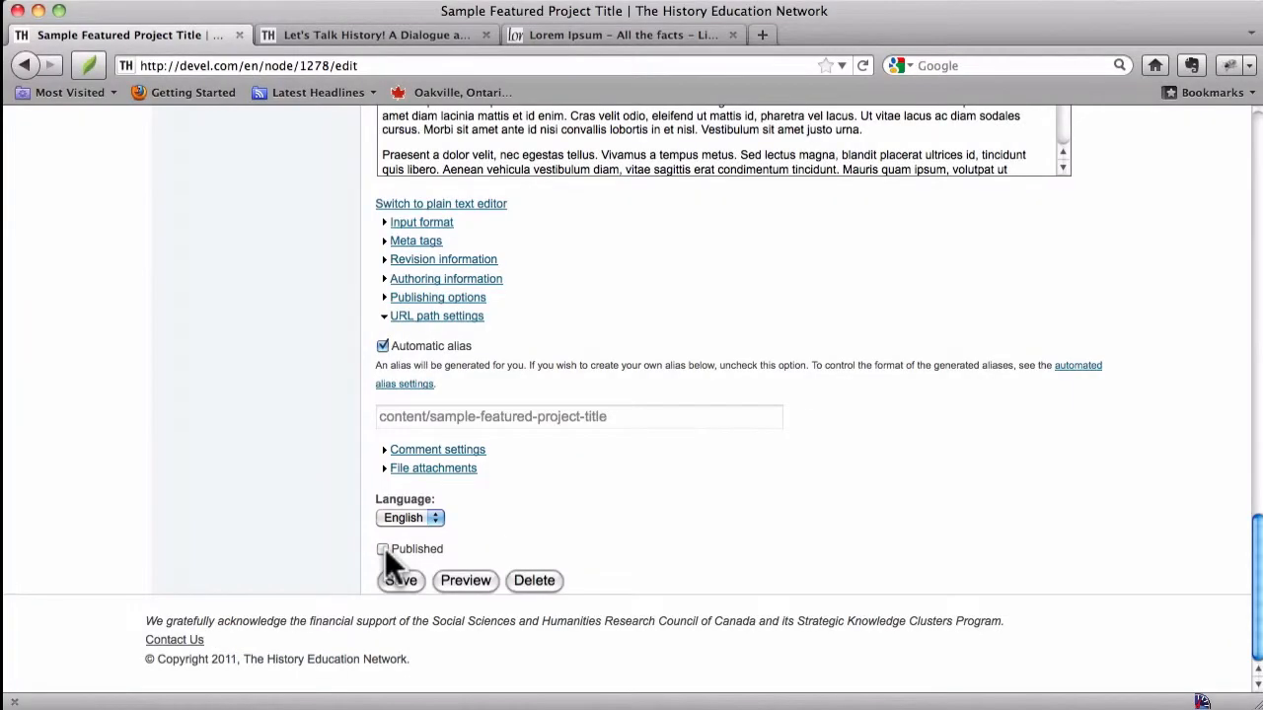
pyautogui.scroll(15, 383, 553)
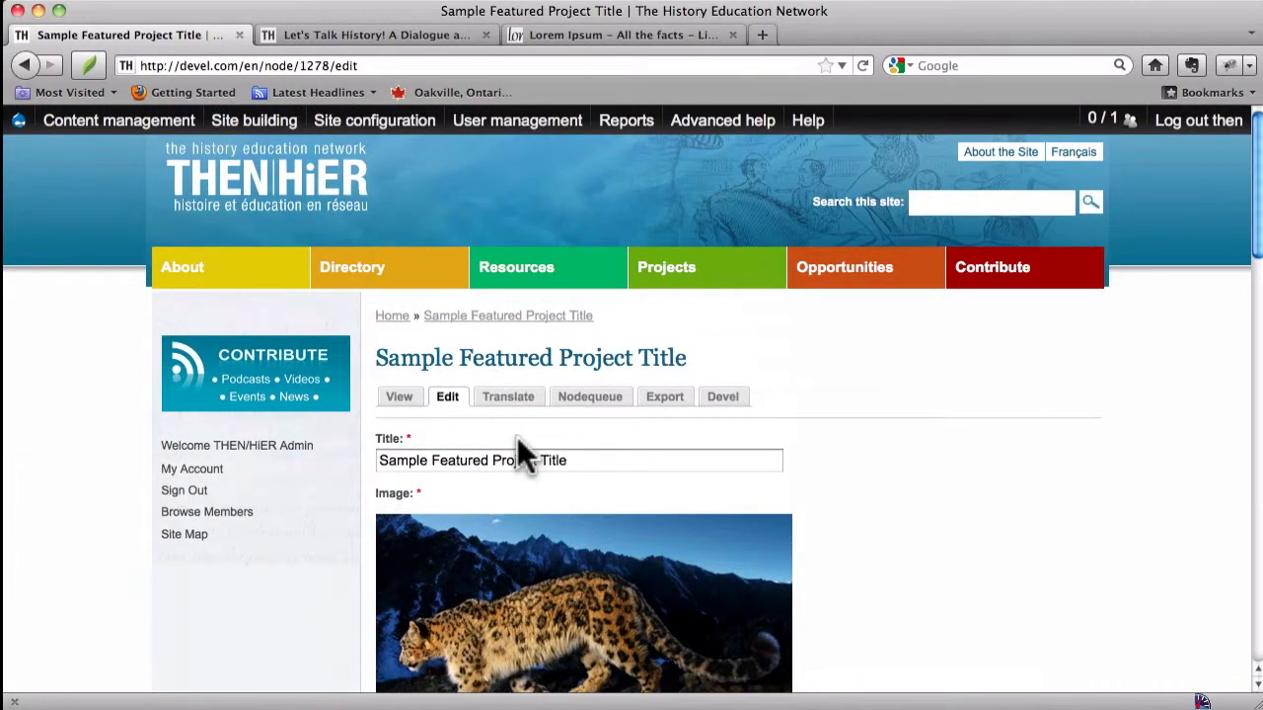
pyautogui.scroll(-15, 520, 444)
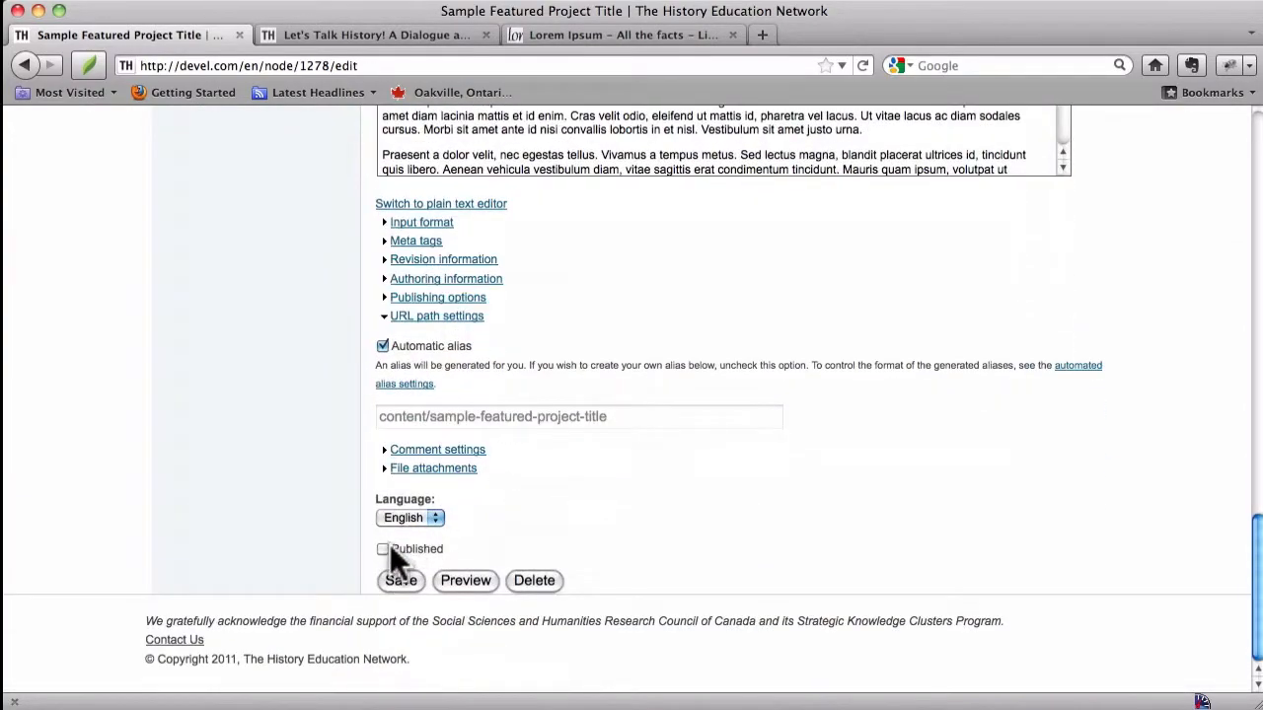
pyautogui.scroll(15, 407, 567)
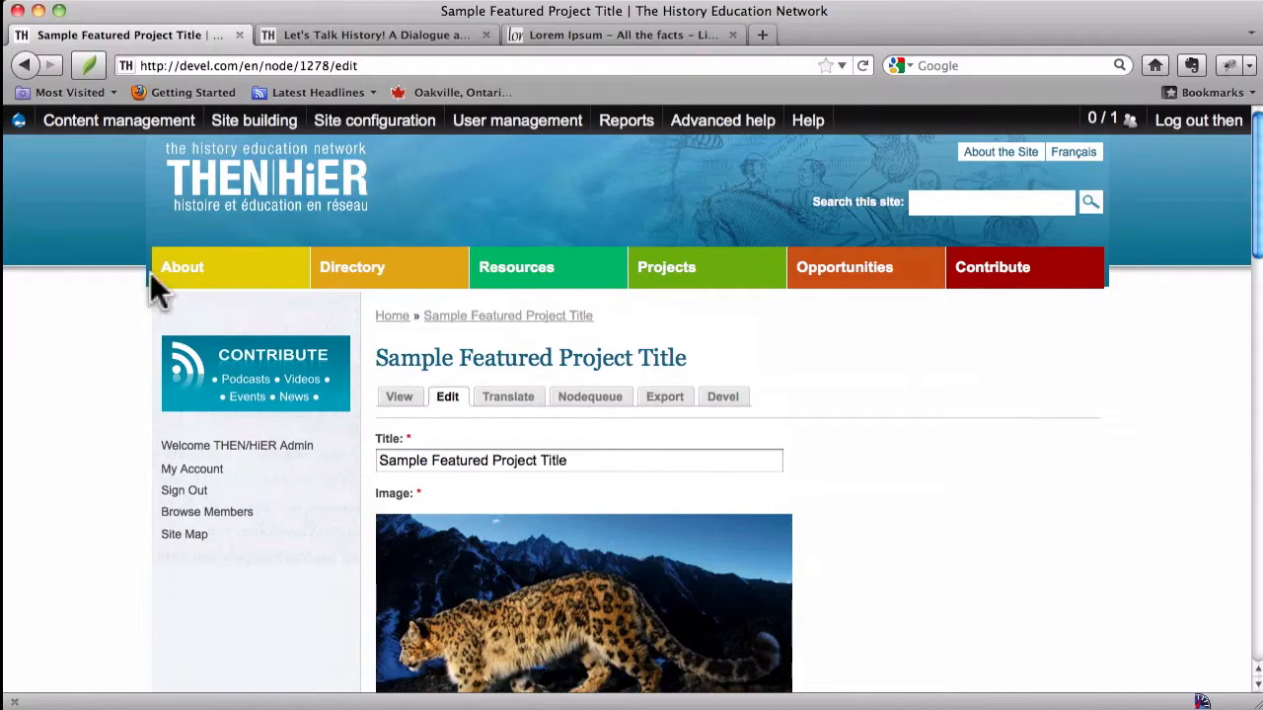
# Step: Open the Content management list and filter it to show only items whose status is not published
pyautogui.moveTo(59, 120)
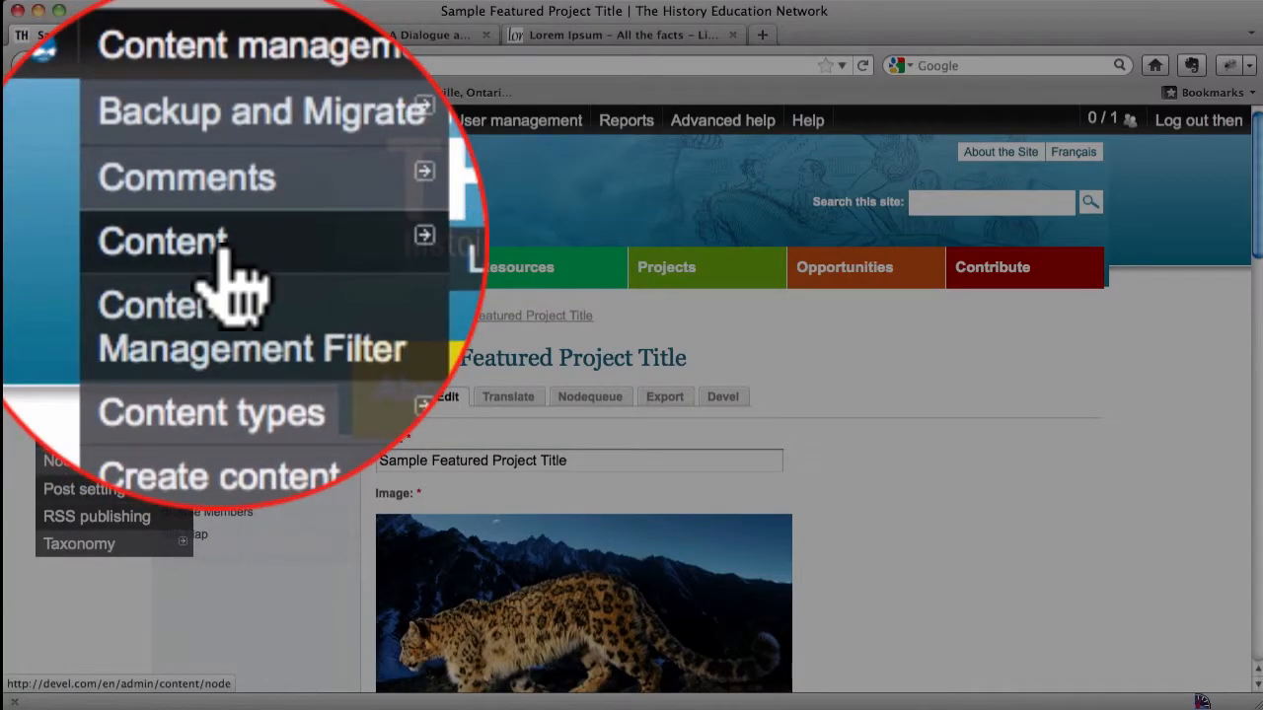
pyautogui.moveTo(98, 210)
pyautogui.click(265, 254)
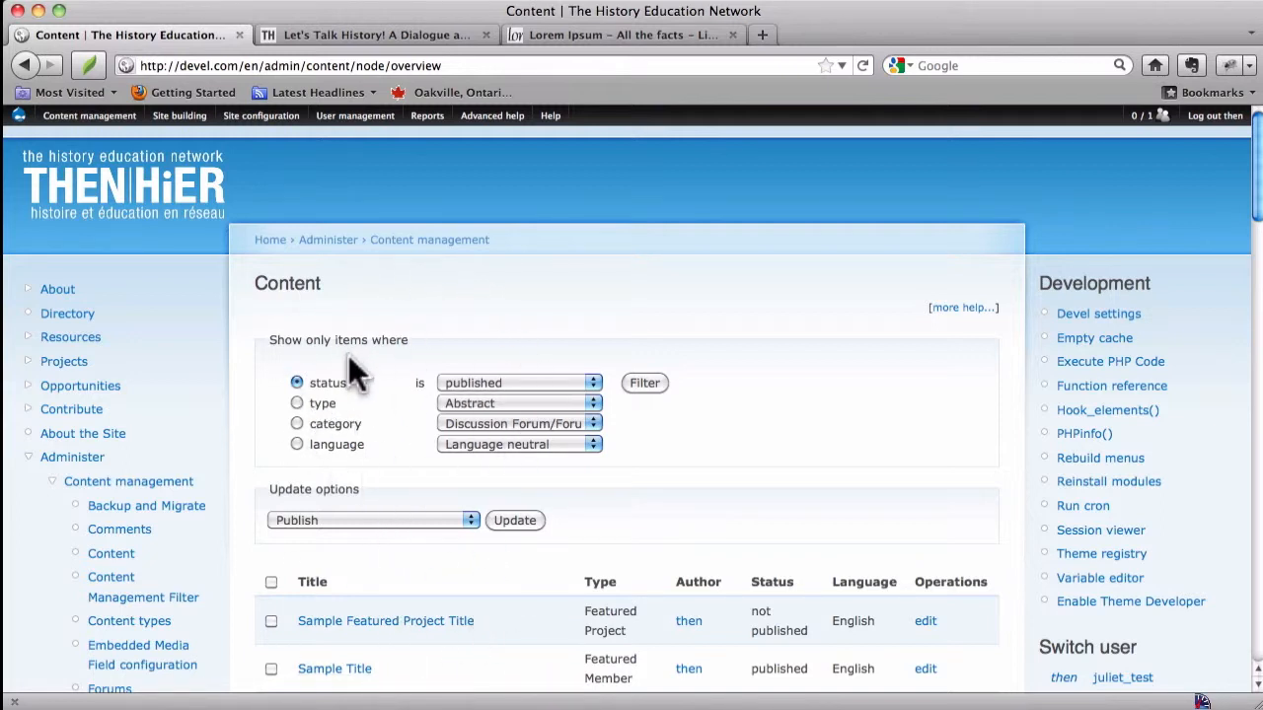
pyautogui.click(297, 403)
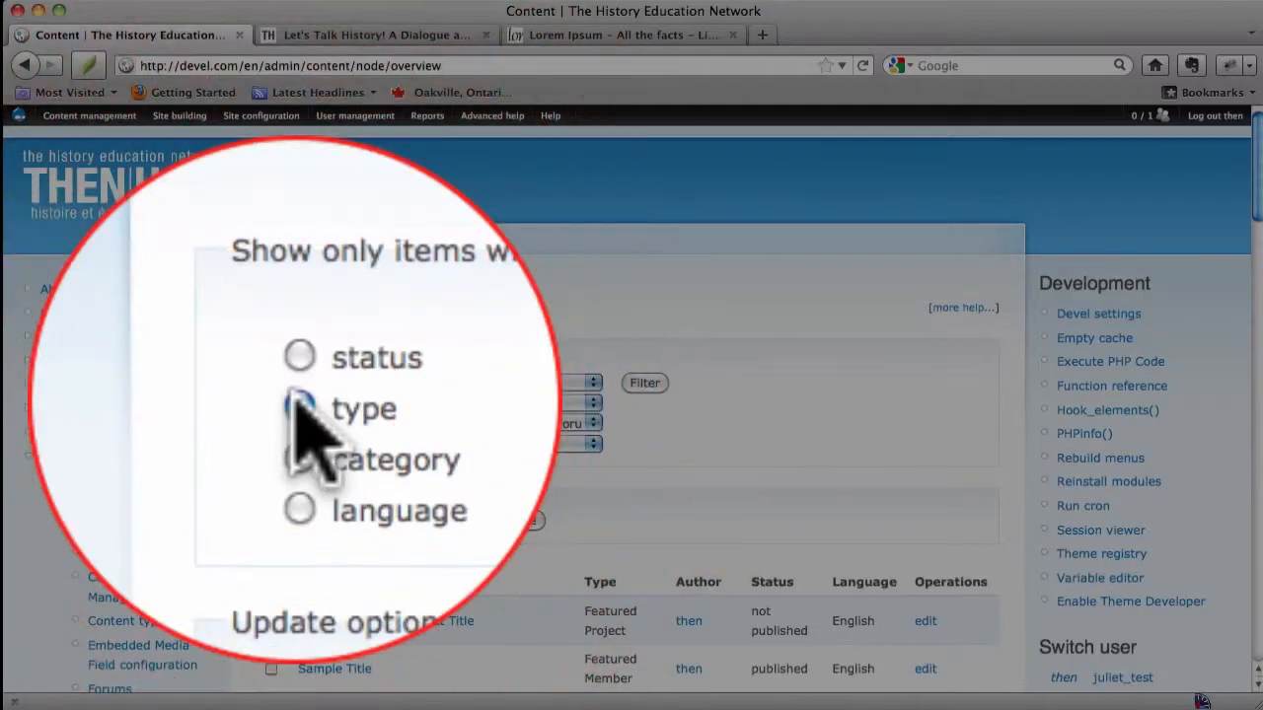
pyautogui.click(475, 393)
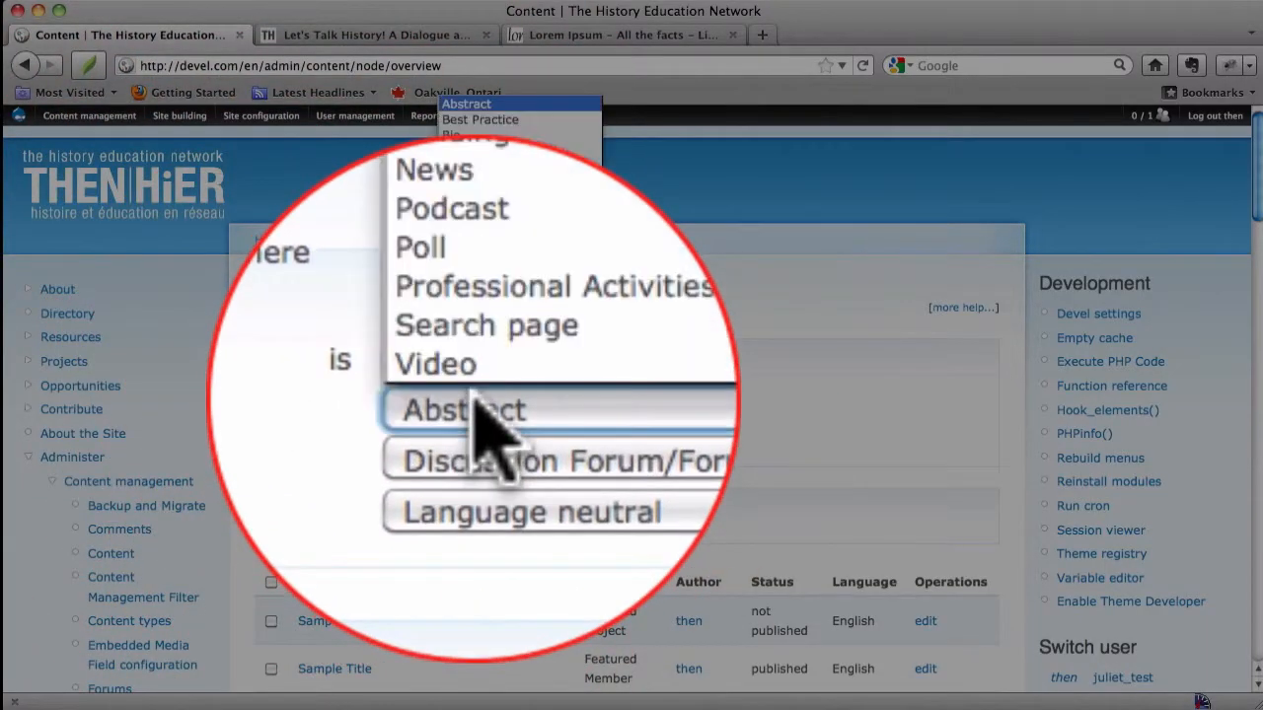
pyautogui.click(475, 393)
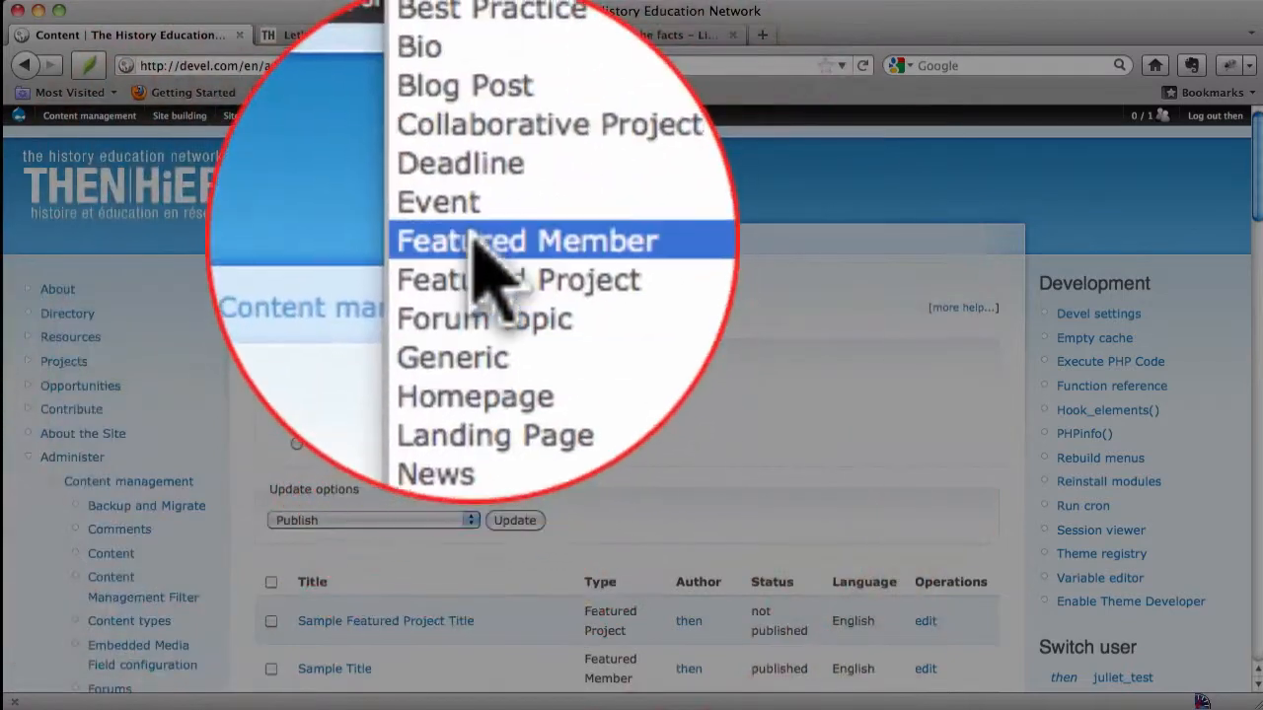
pyautogui.click(472, 233)
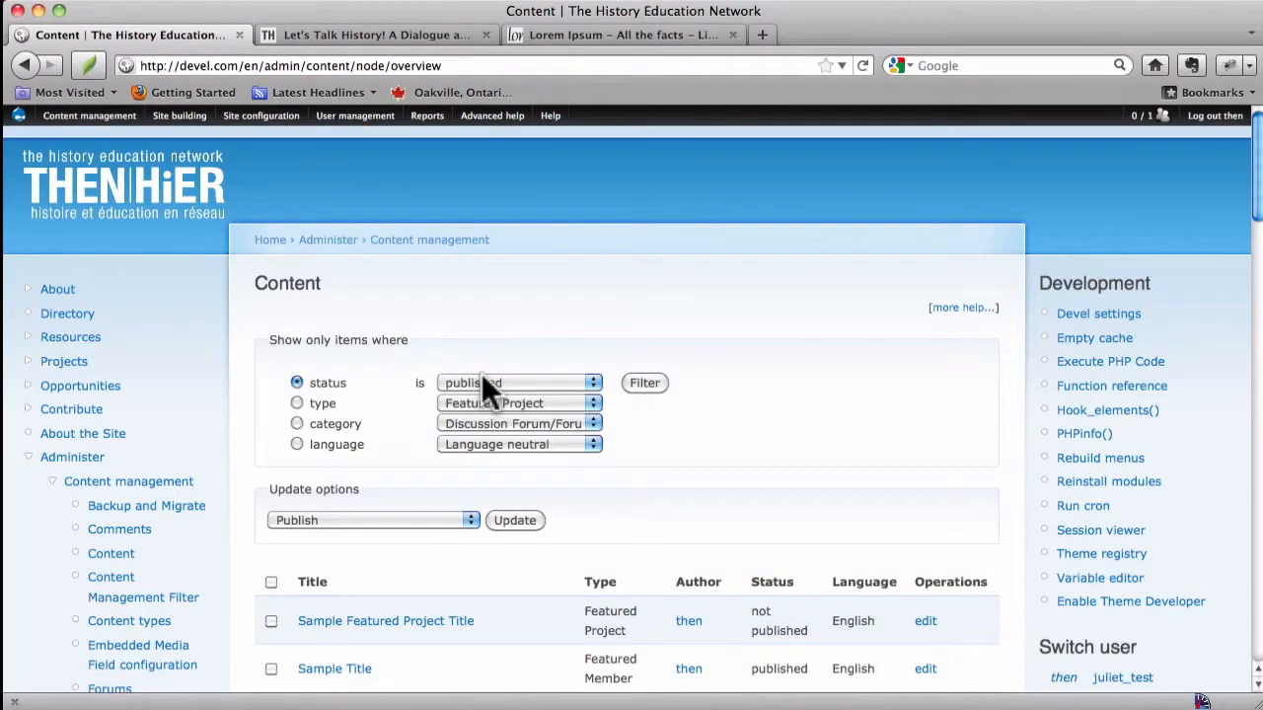
pyautogui.click(482, 375)
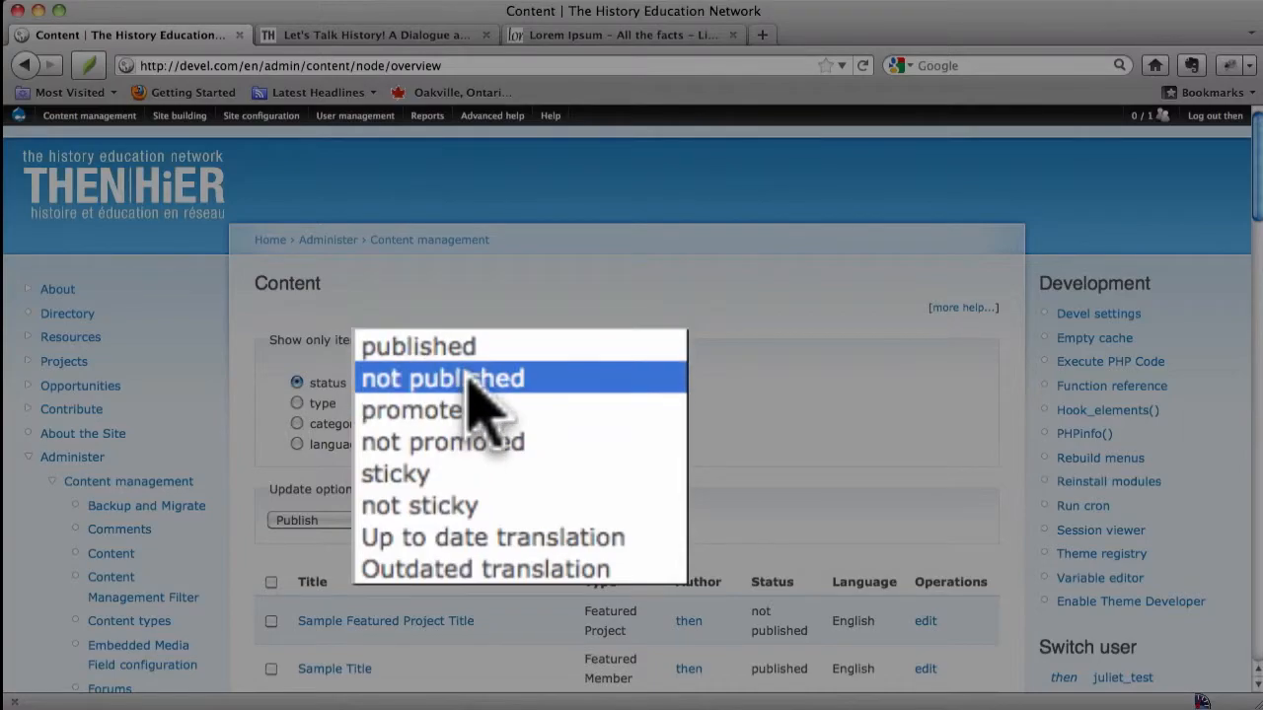
pyautogui.click(472, 379)
pyautogui.click(646, 383)
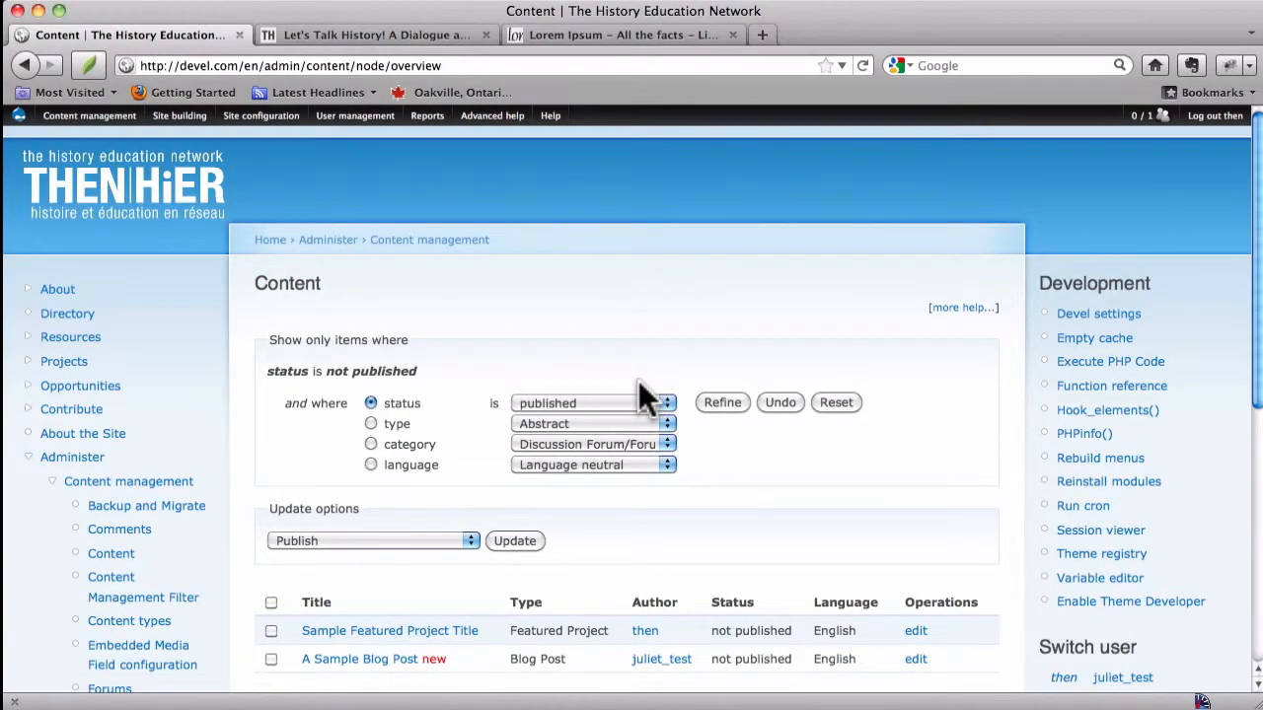
# Step: Refine the content filter to also require type Featured Project
pyautogui.scroll(-5, 638, 382)
pyautogui.scroll(2, 638, 382)
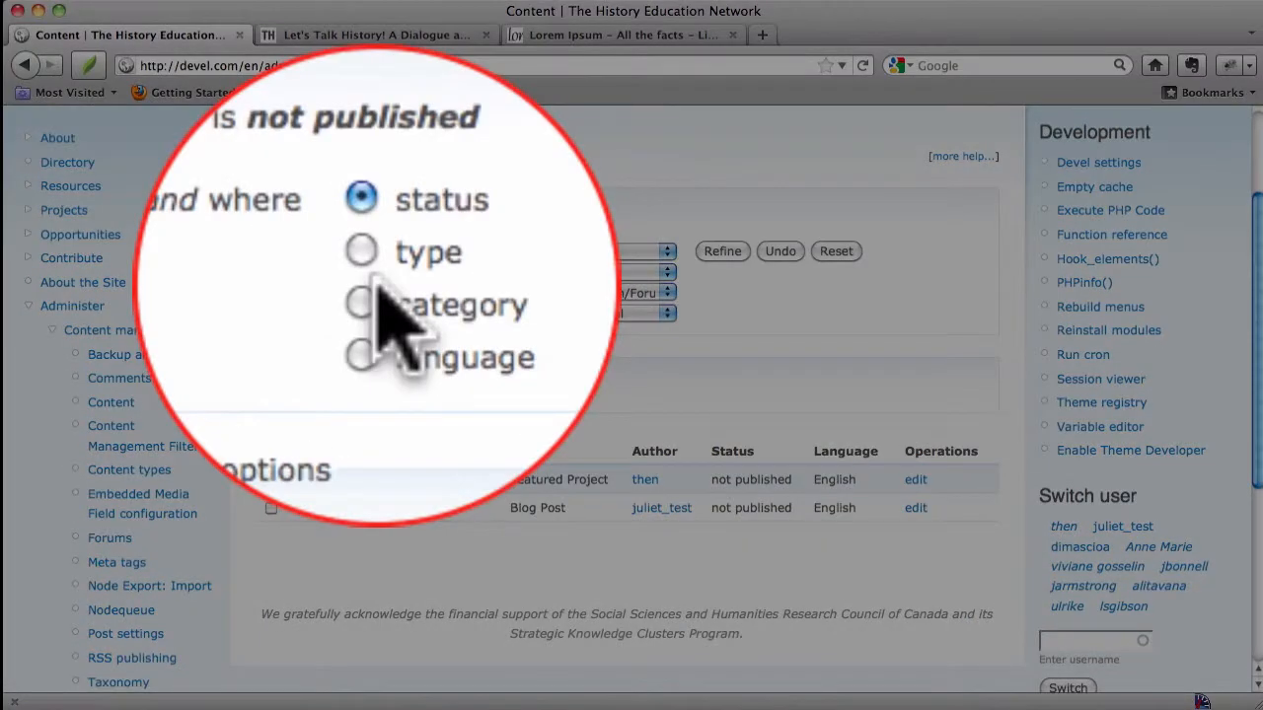
pyautogui.click(364, 272)
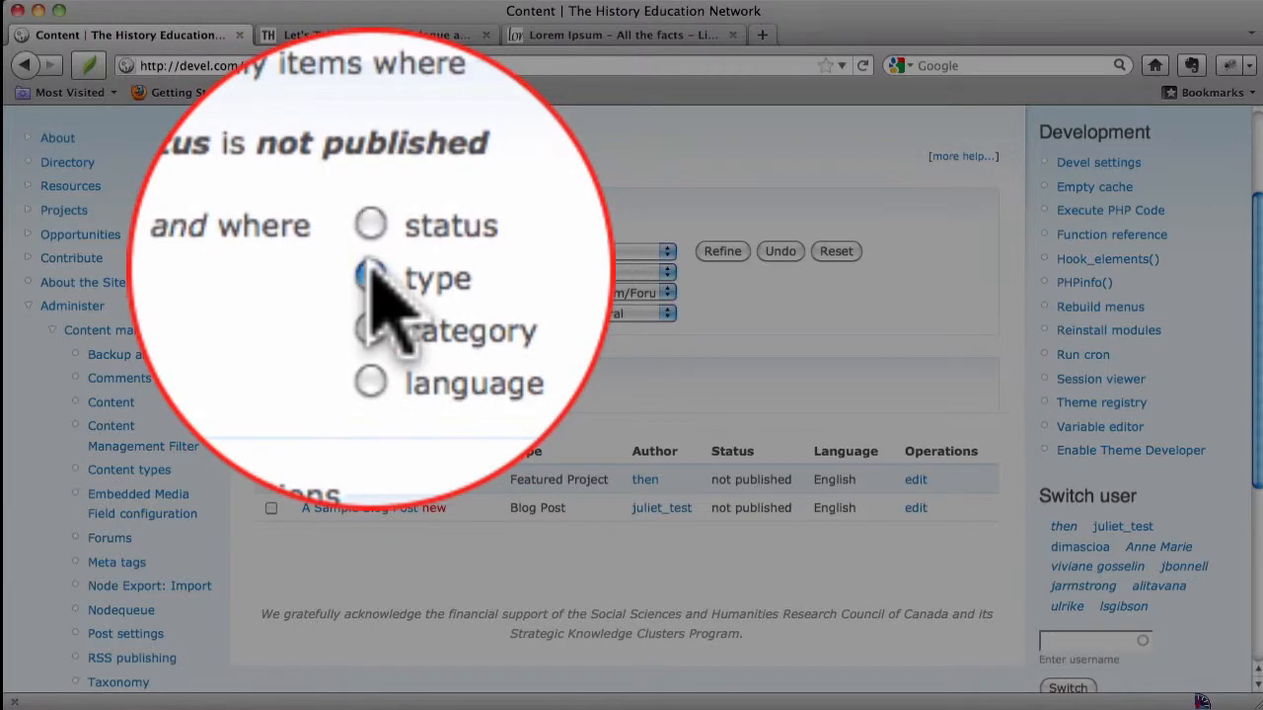
pyautogui.click(573, 266)
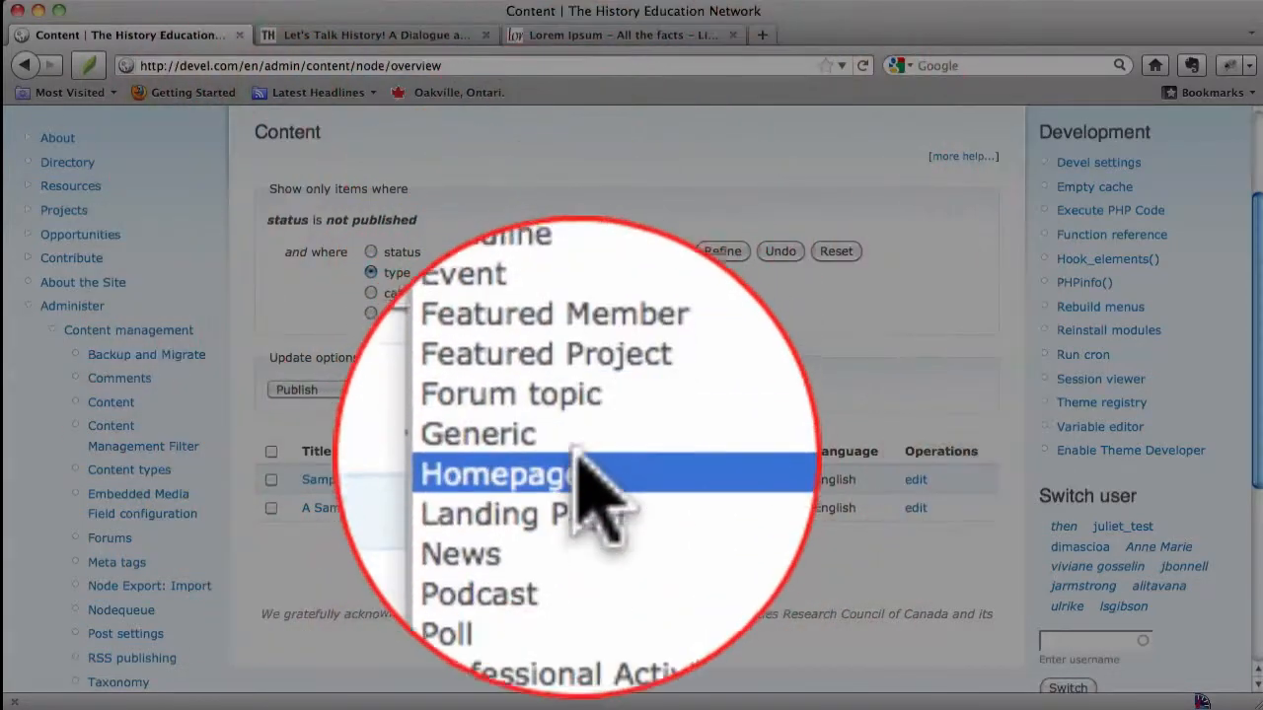
pyautogui.click(581, 415)
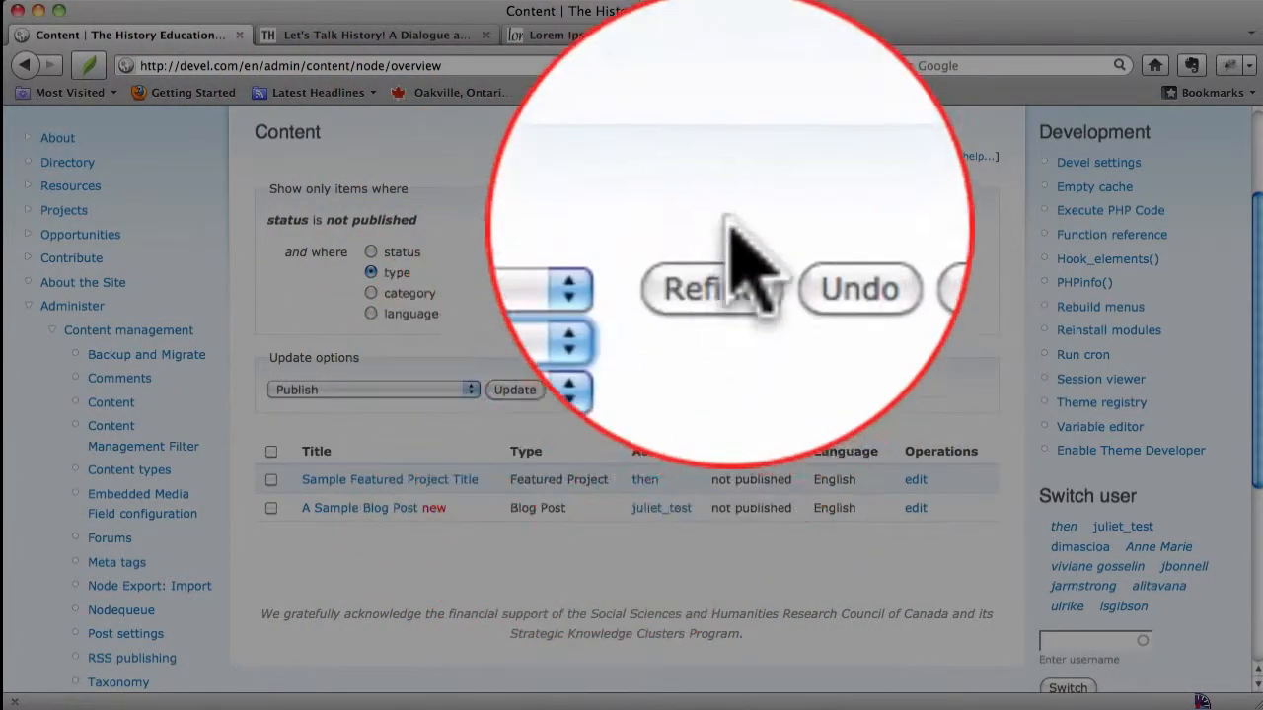
pyautogui.click(728, 252)
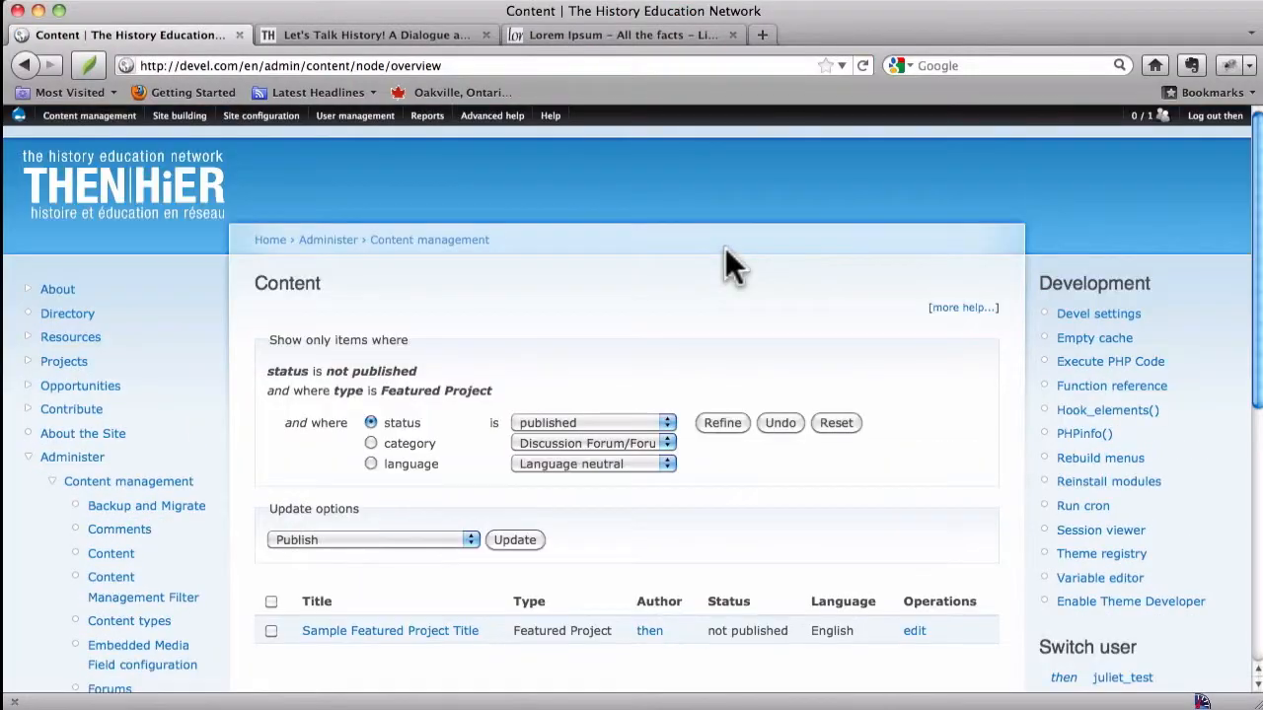
# Step: Examine the active filter conditions for status and type above the list
pyautogui.scroll(-2, 725, 247)
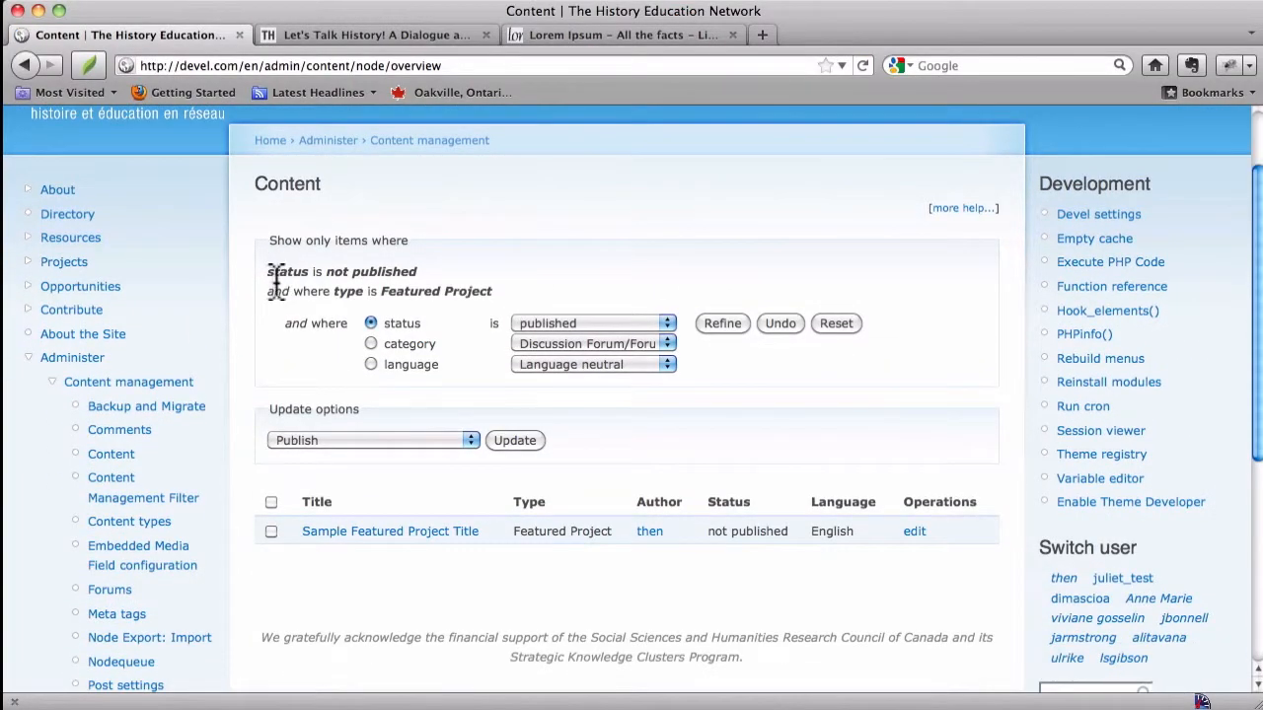
pyautogui.doubleClick(272, 276)
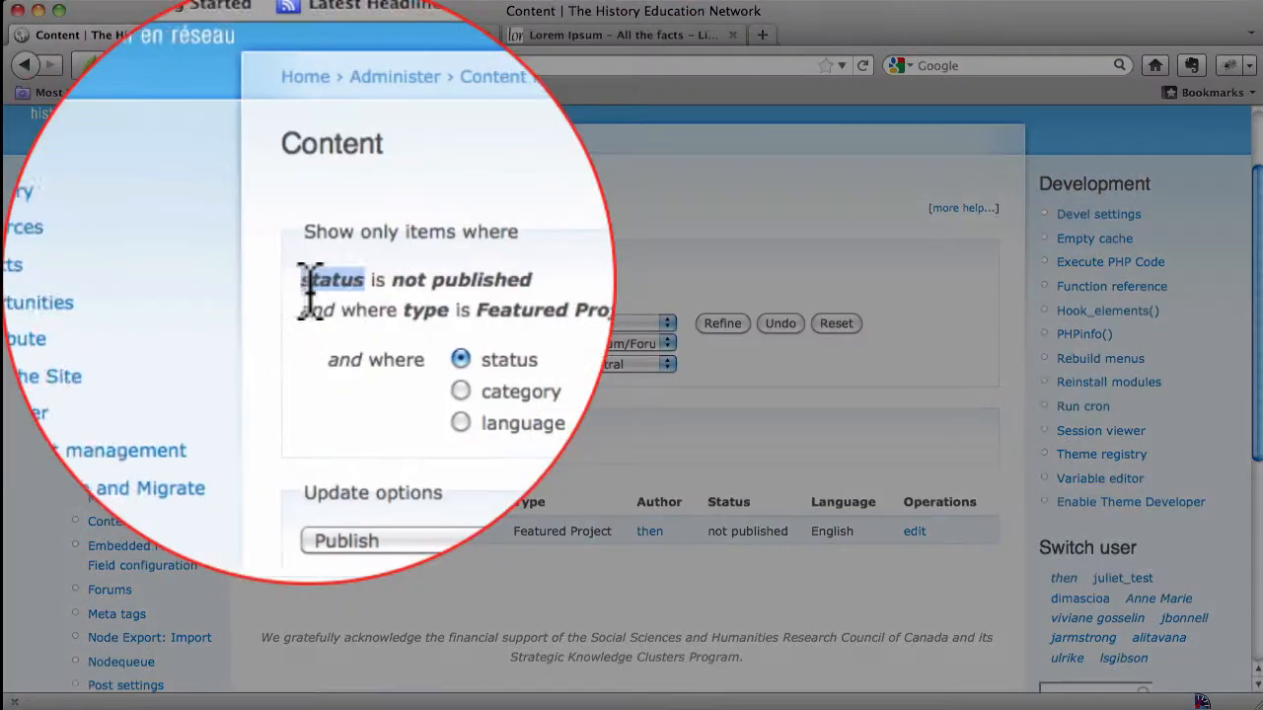
pyautogui.doubleClick(385, 273)
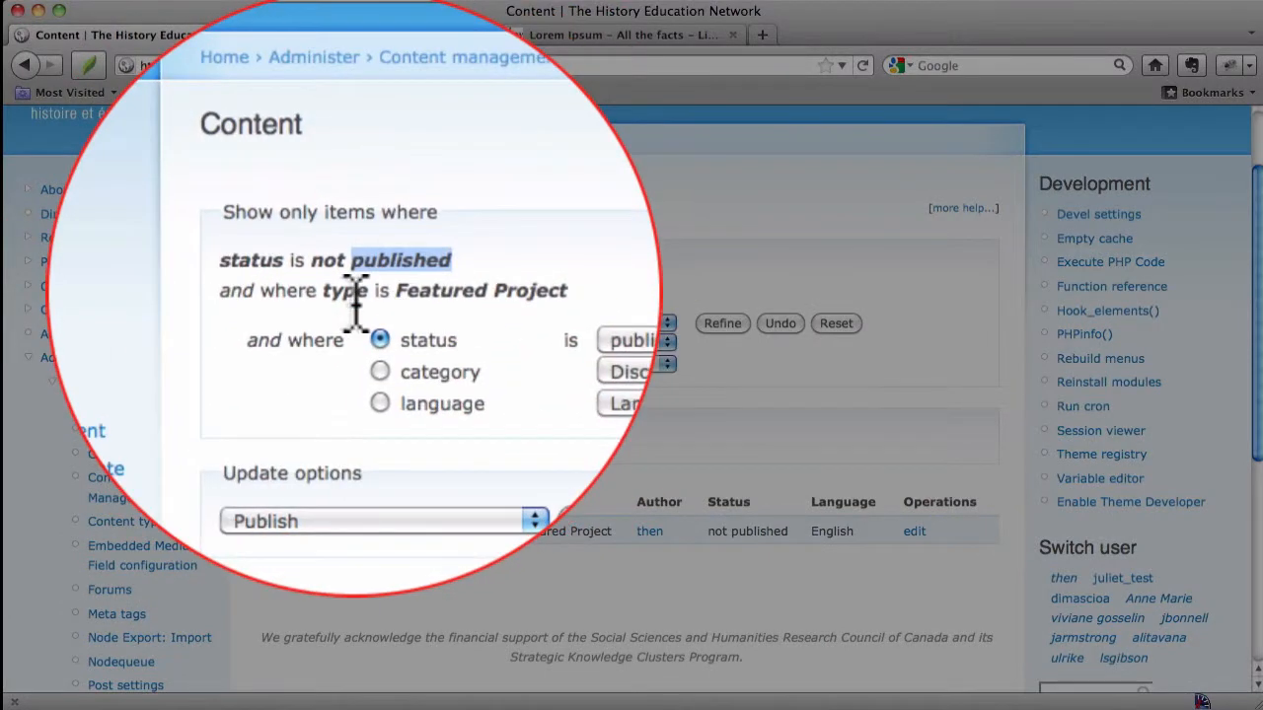
pyautogui.doubleClick(350, 291)
pyautogui.doubleClick(407, 291)
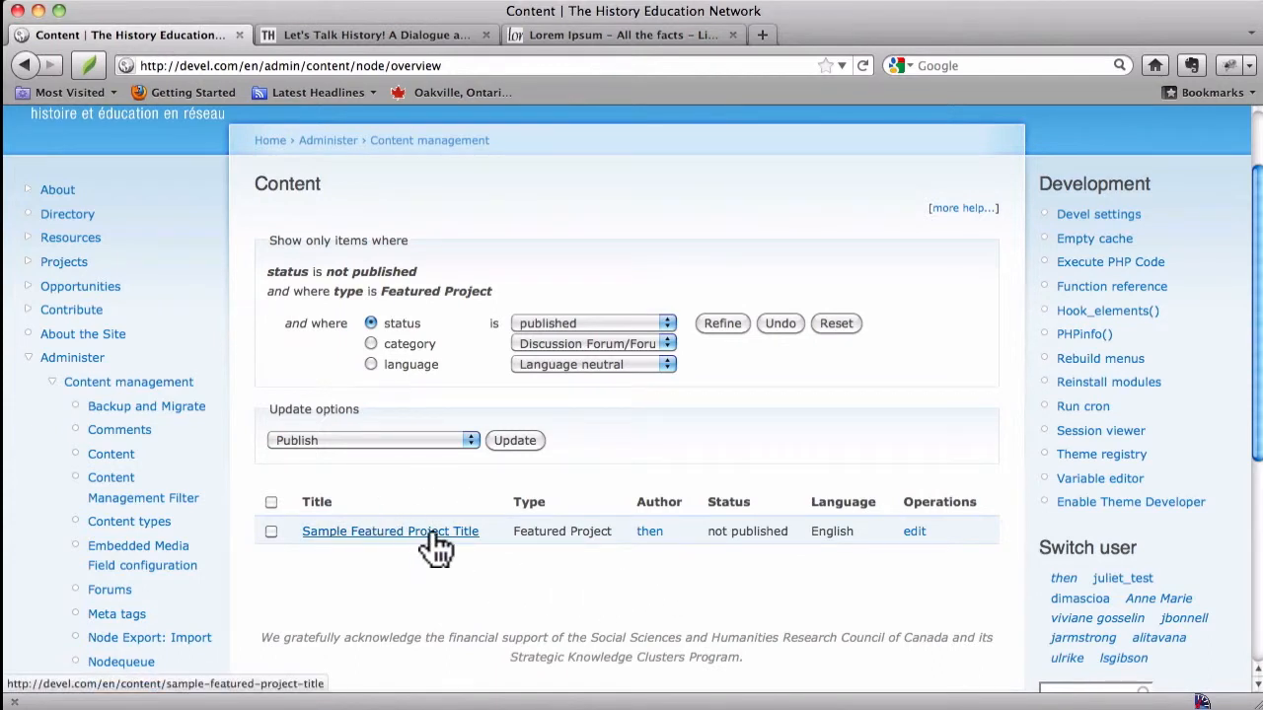
# Step: Select the Sample Featured Project Title row and apply the Publish update option to it
pyautogui.click(271, 531)
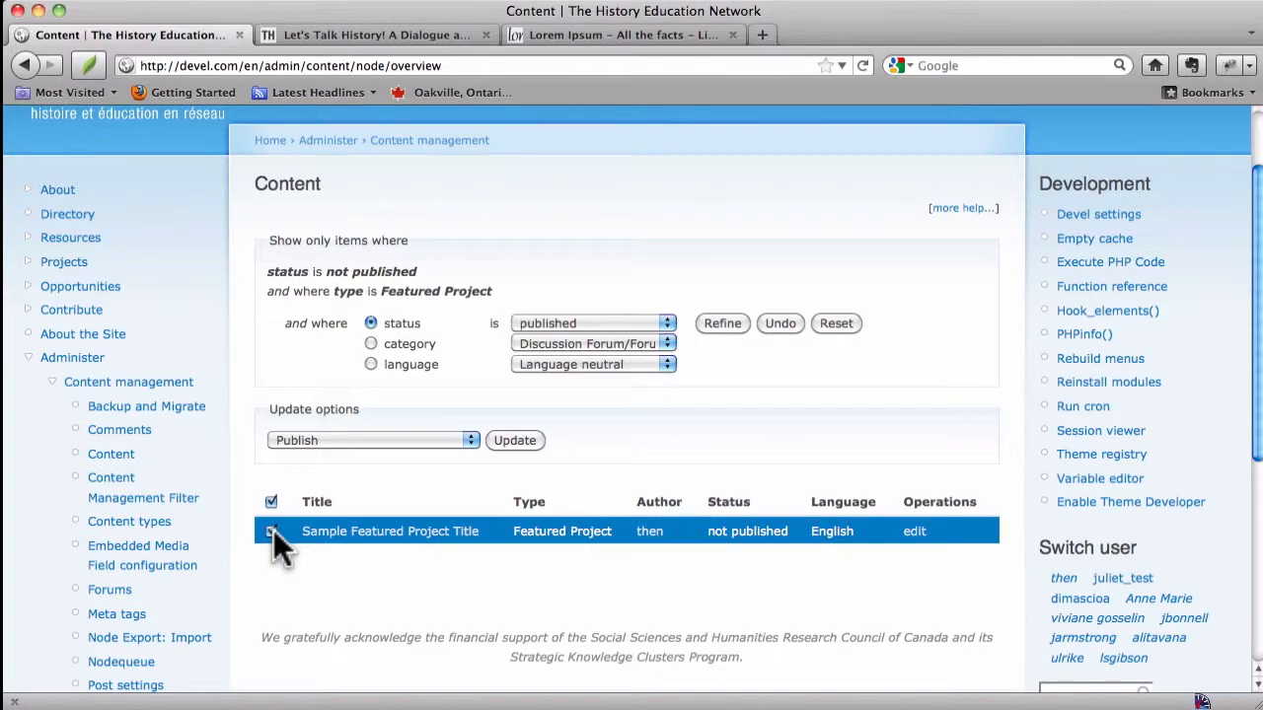
pyautogui.click(353, 436)
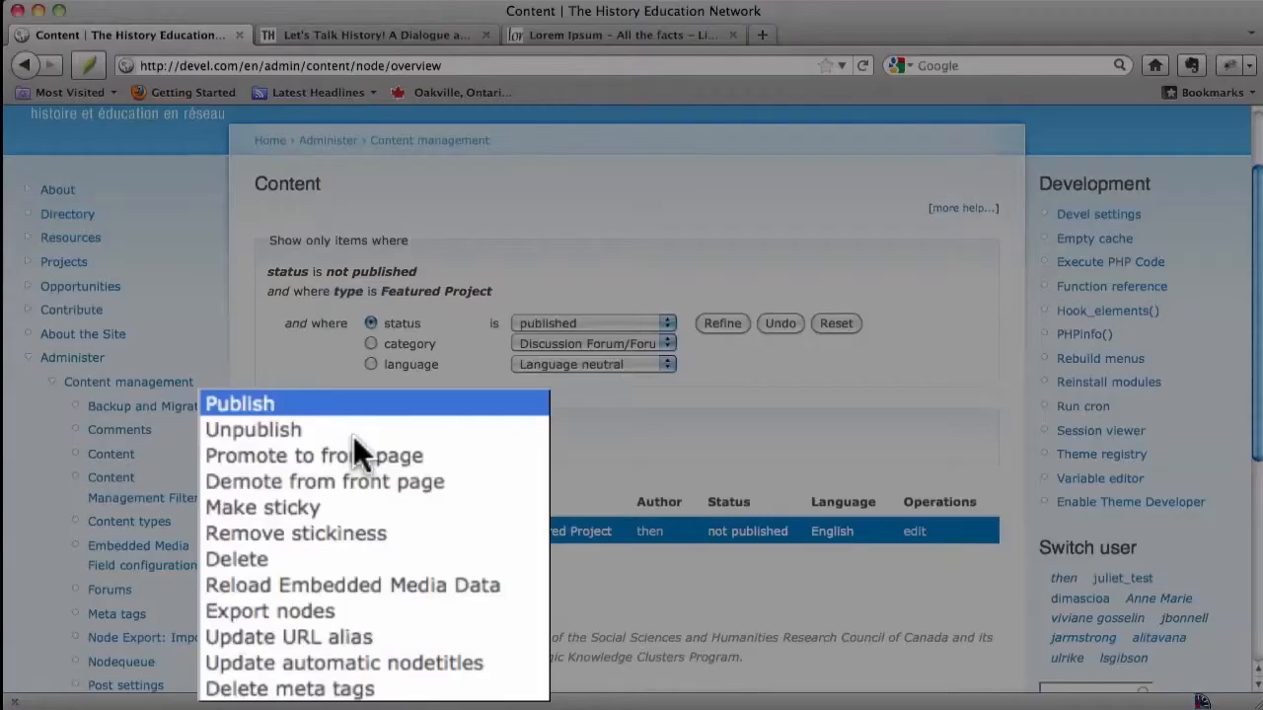
pyautogui.click(353, 437)
pyautogui.click(426, 513)
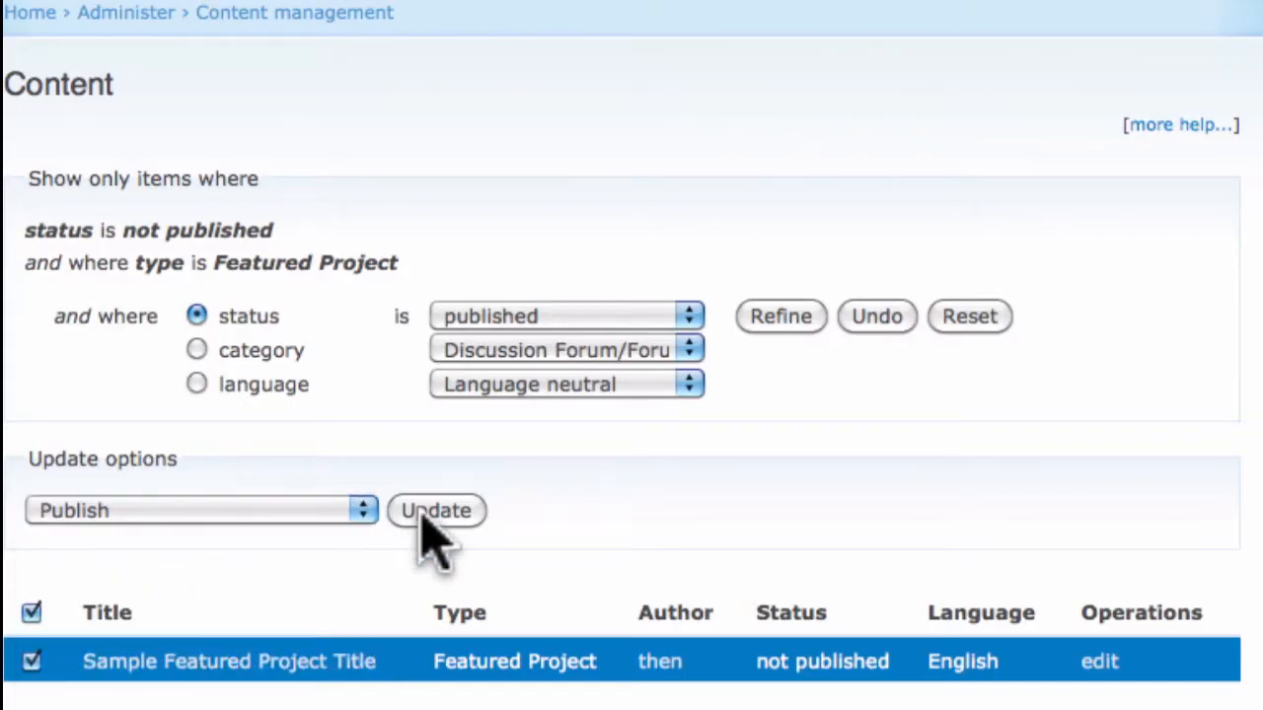
pyautogui.scroll(-5, 424, 521)
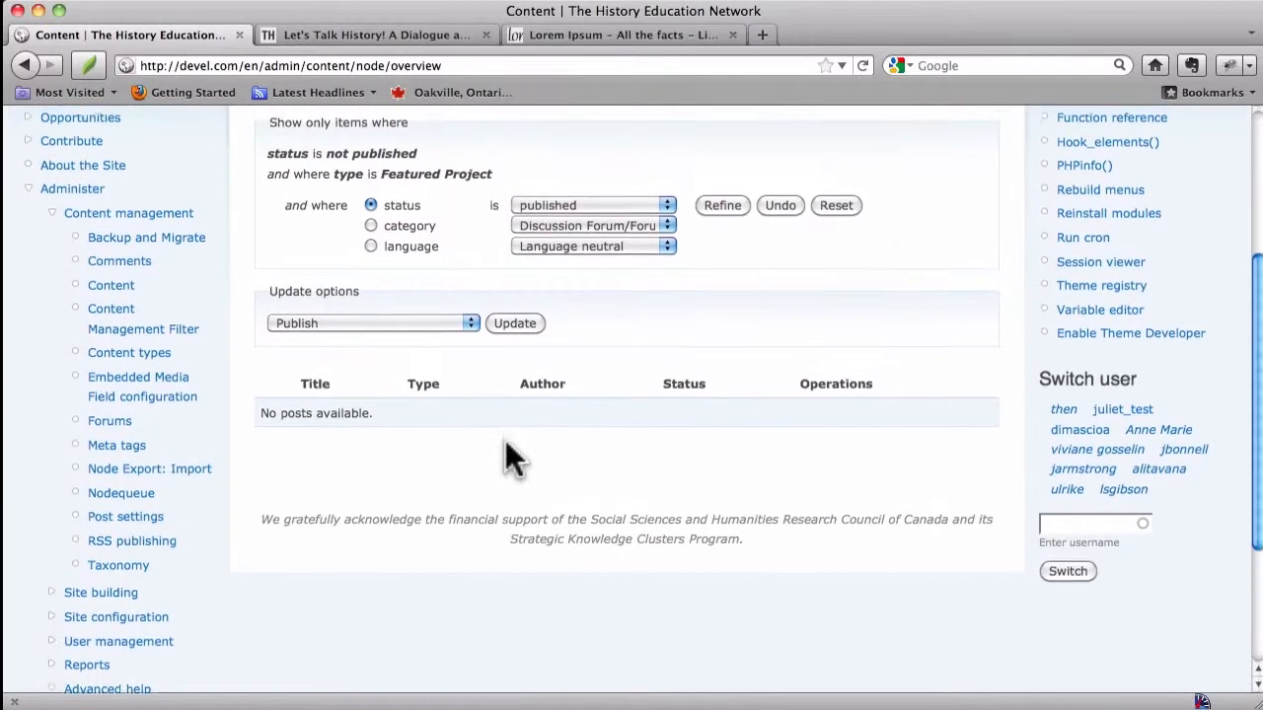
pyautogui.scroll(2, 424, 537)
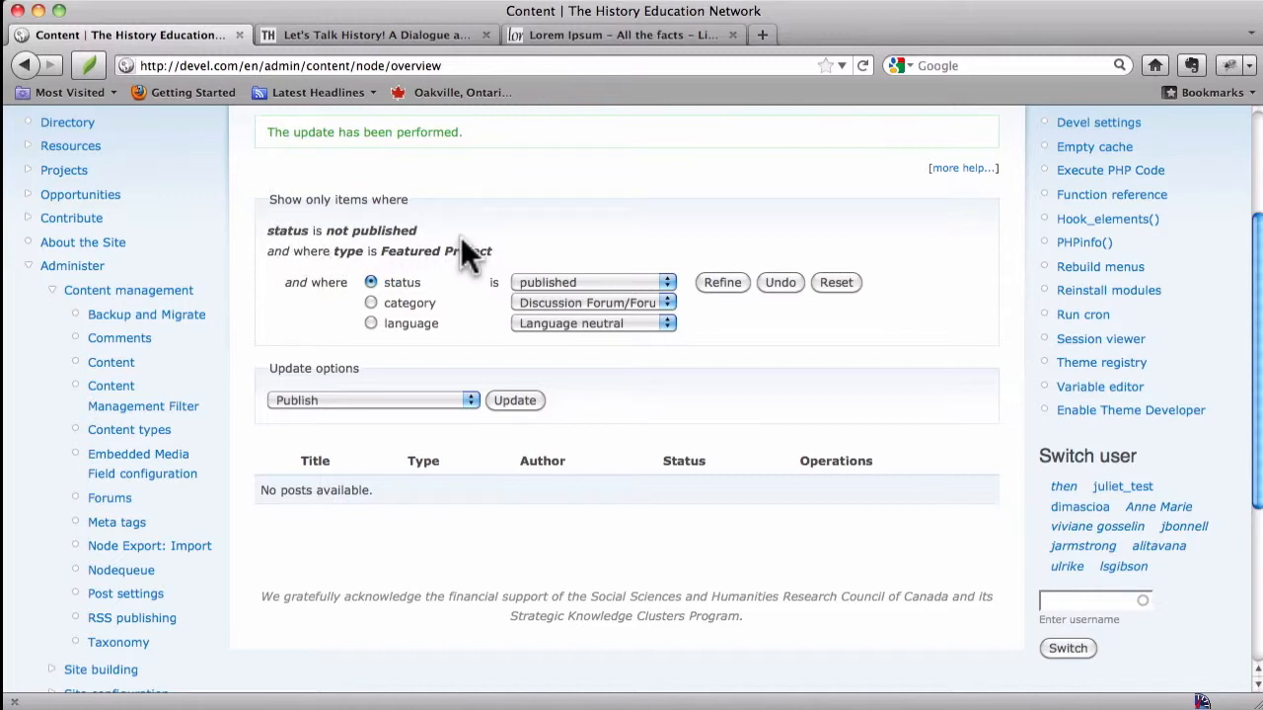
# Step: Reset the content filters and scroll through the full content list
pyautogui.click(843, 282)
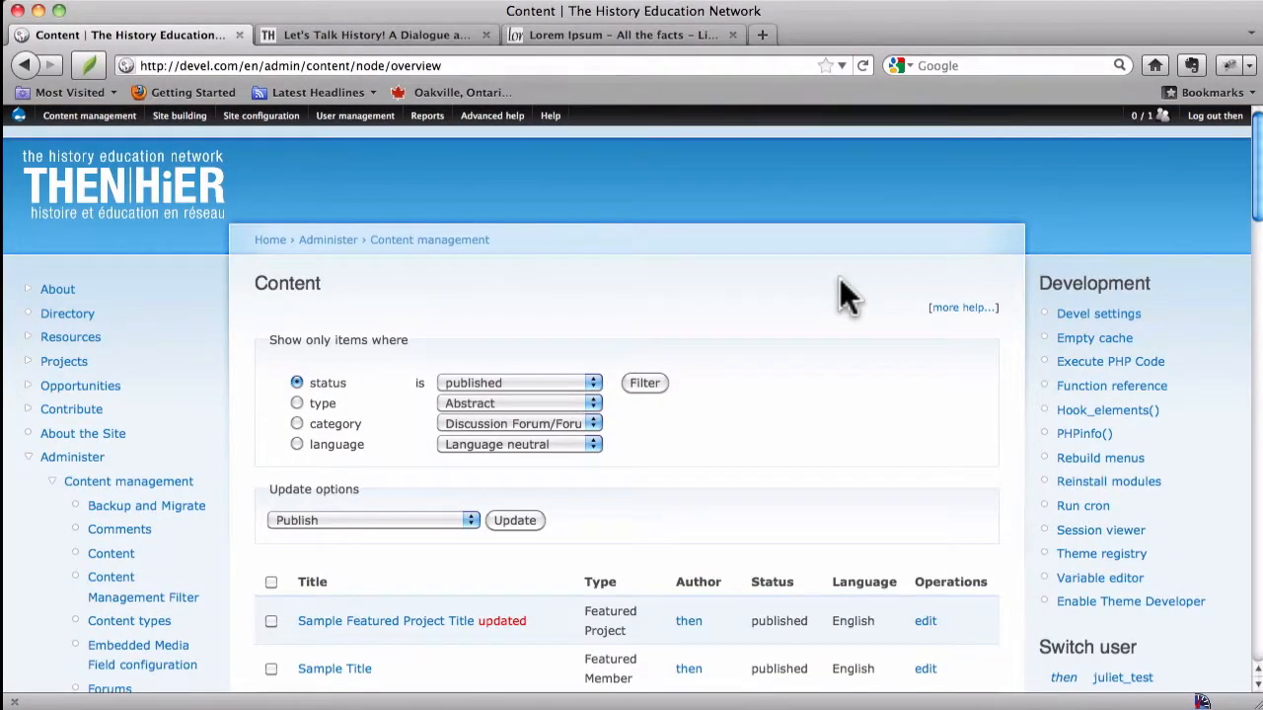
pyautogui.scroll(-8, 840, 278)
pyautogui.scroll(5, 840, 278)
pyautogui.scroll(3, 839, 277)
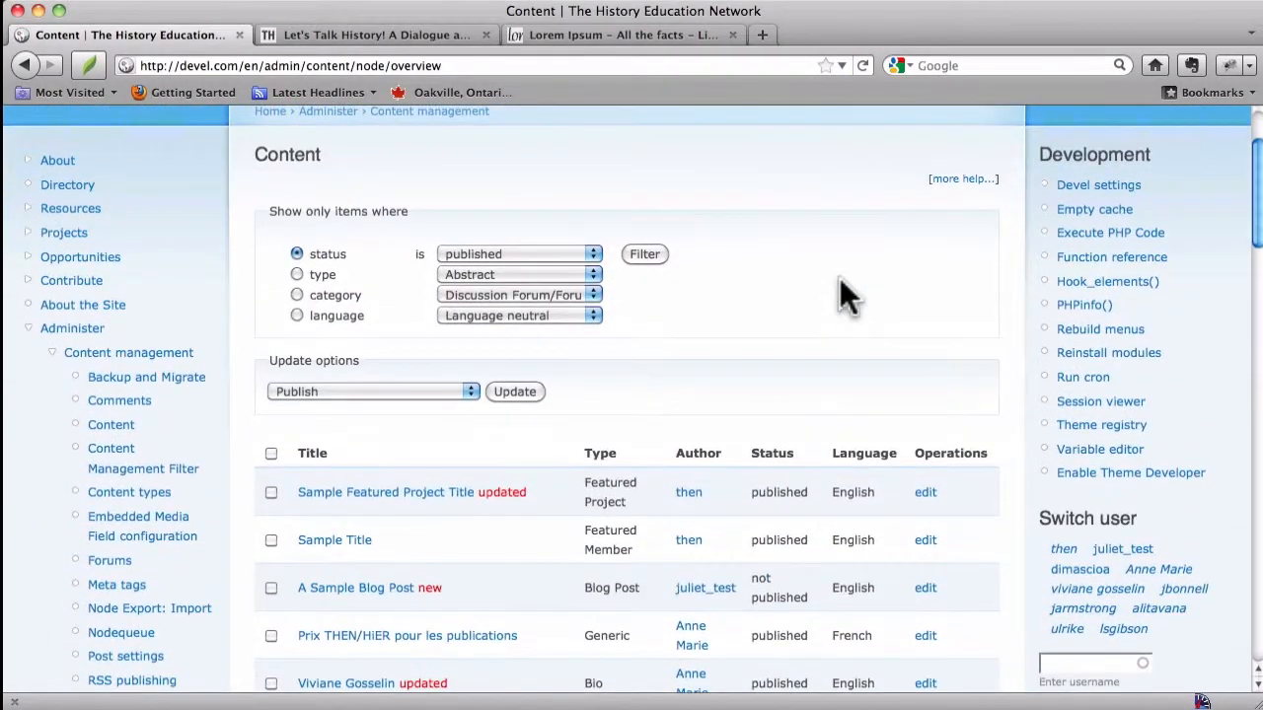
# Step: Go to the site's home page and reload it to check the Featured Project area
pyautogui.rightClick(840, 278)
pyautogui.click(766, 277)
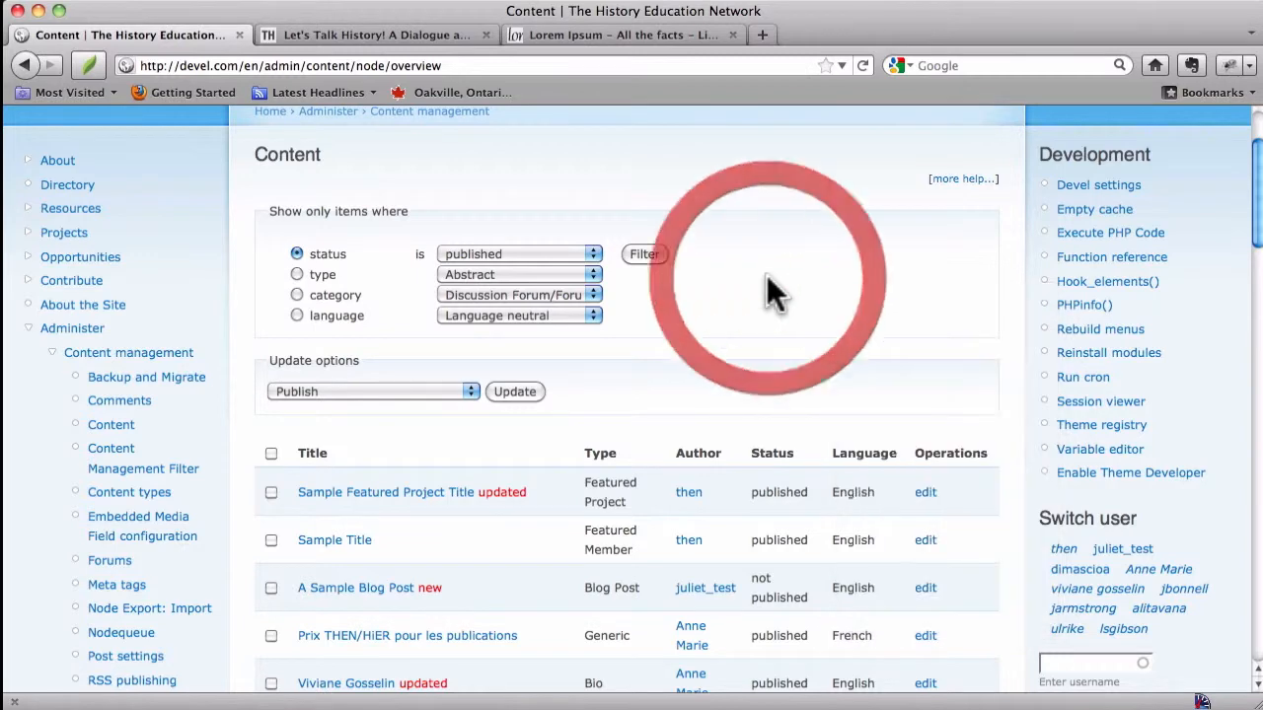
pyautogui.scroll(3, 766, 277)
pyautogui.click(144, 209)
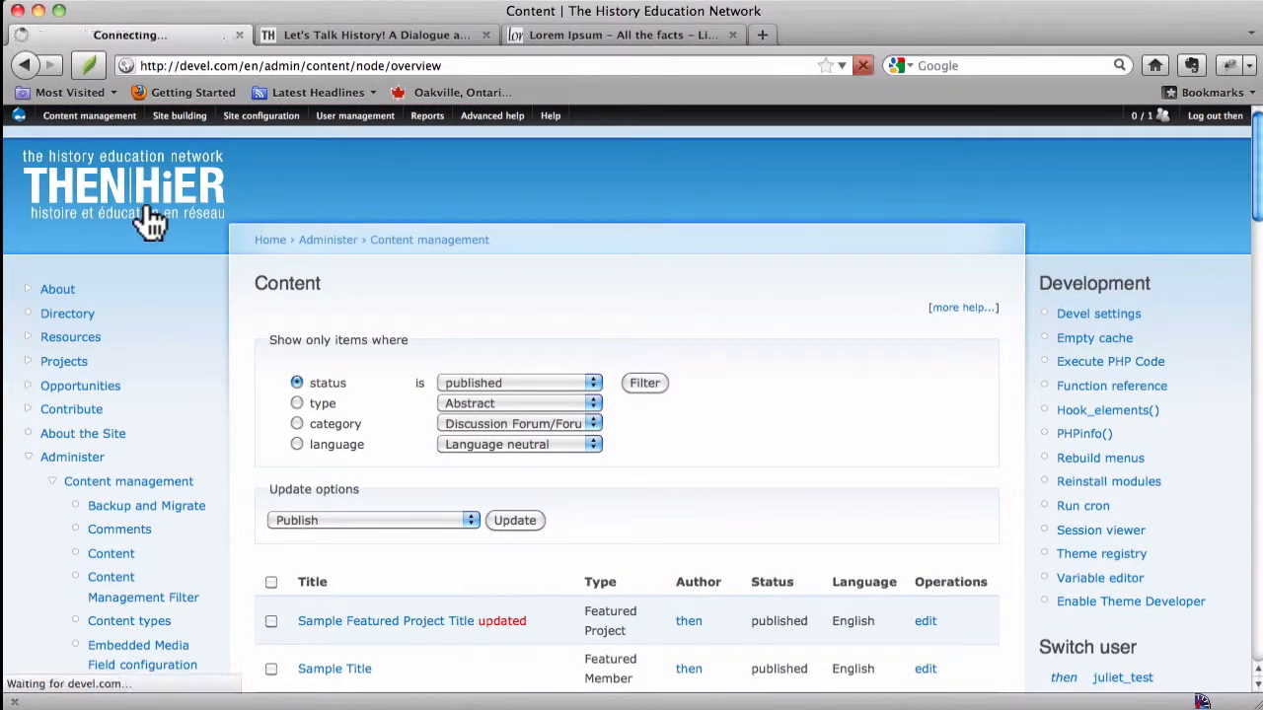
pyautogui.press('super+r')
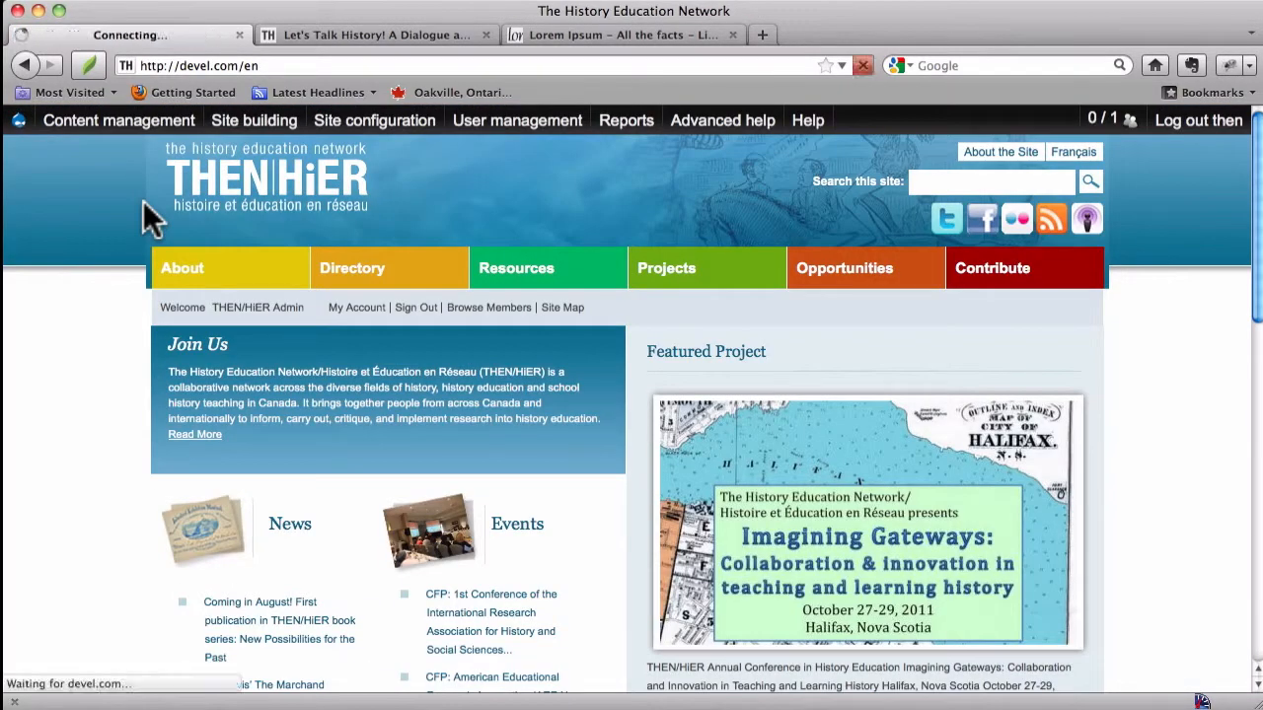
# Step: Reload the home page several times and scroll to check which project the Featured Project area shows
pyautogui.press('super+r')
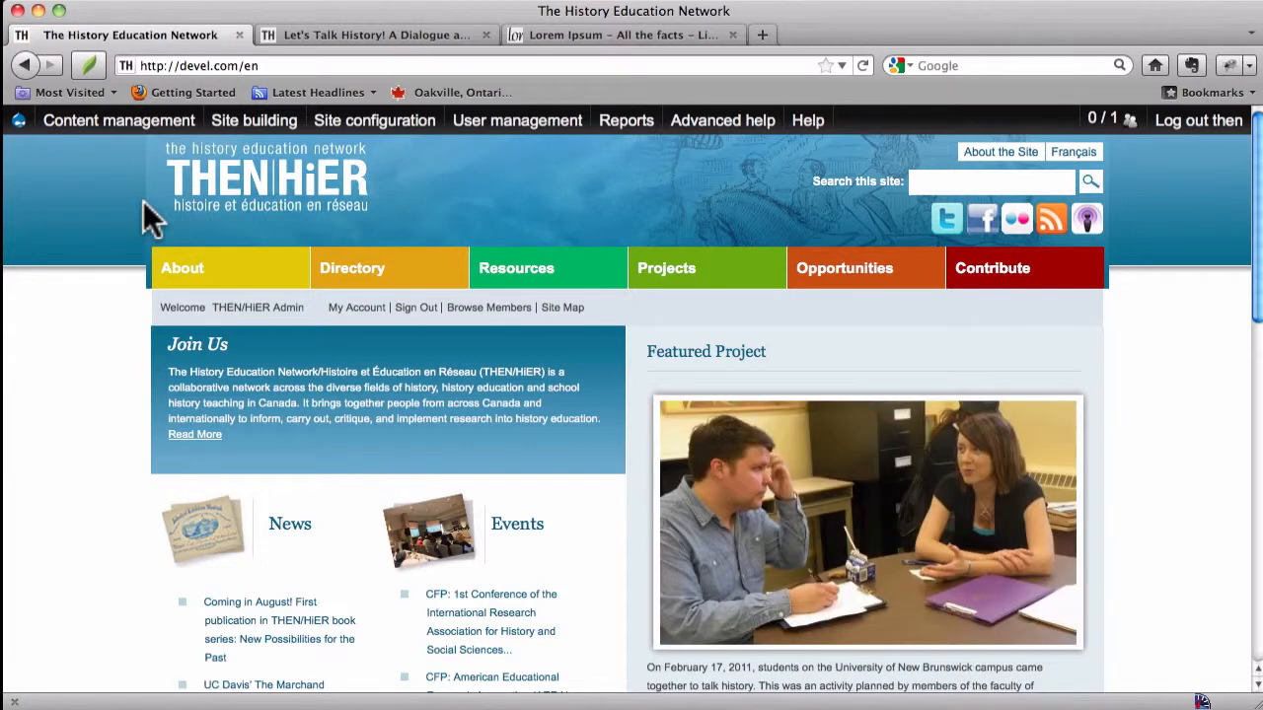
pyautogui.press('super+r')
pyautogui.press('super+r')
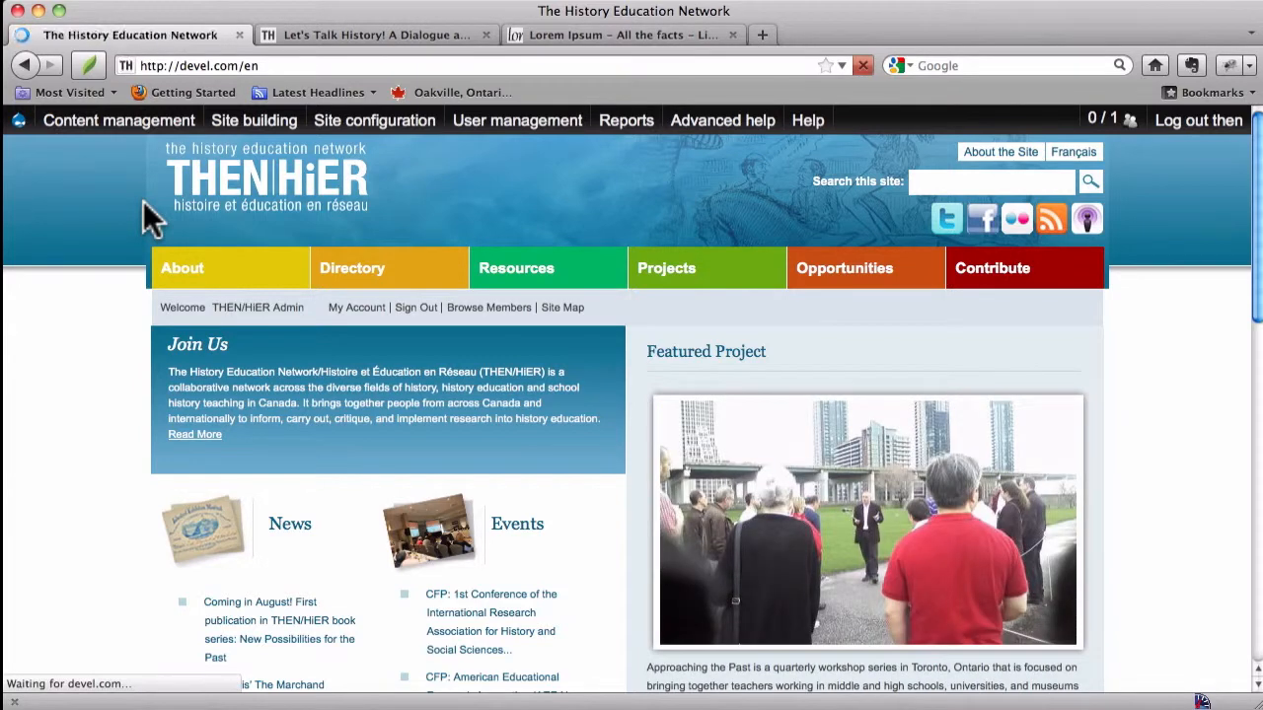
pyautogui.scroll(-4, 143, 202)
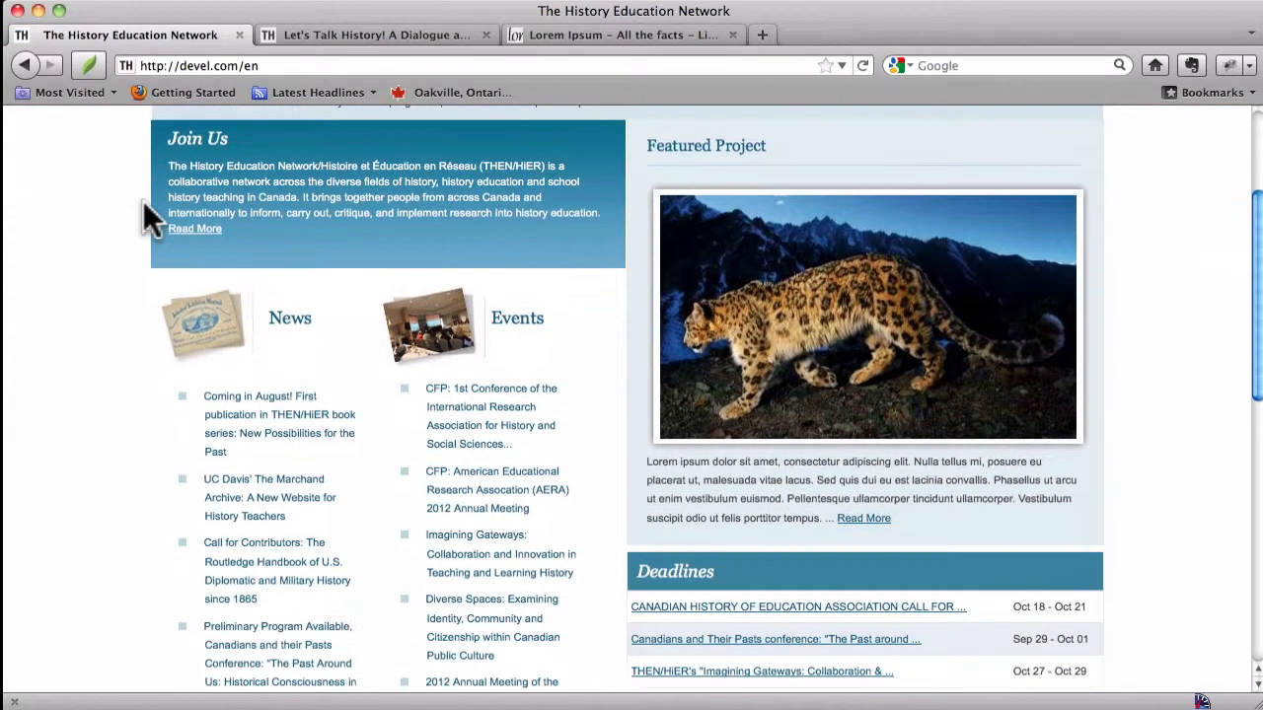
pyautogui.scroll(4, 143, 202)
pyautogui.scroll(-4, 143, 203)
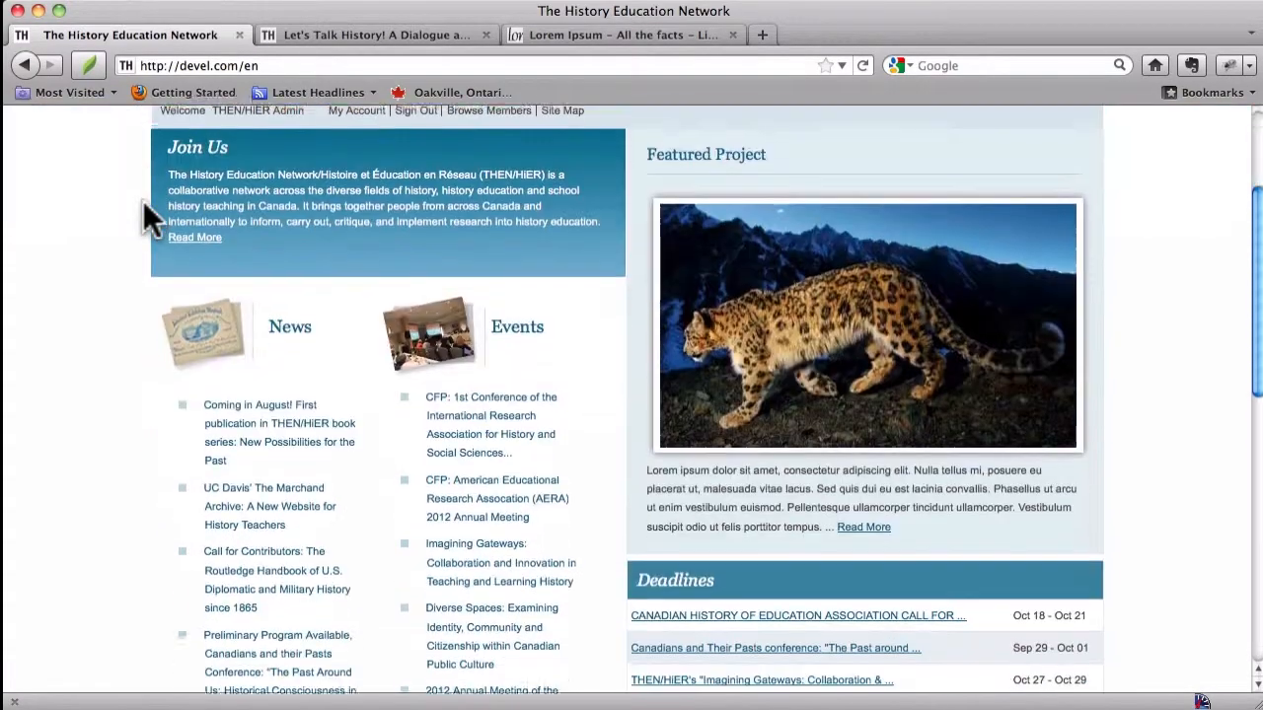
# Step: Open the featured snow leopard project from the home page, view its page, and go back to the home page
pyautogui.click(705, 302)
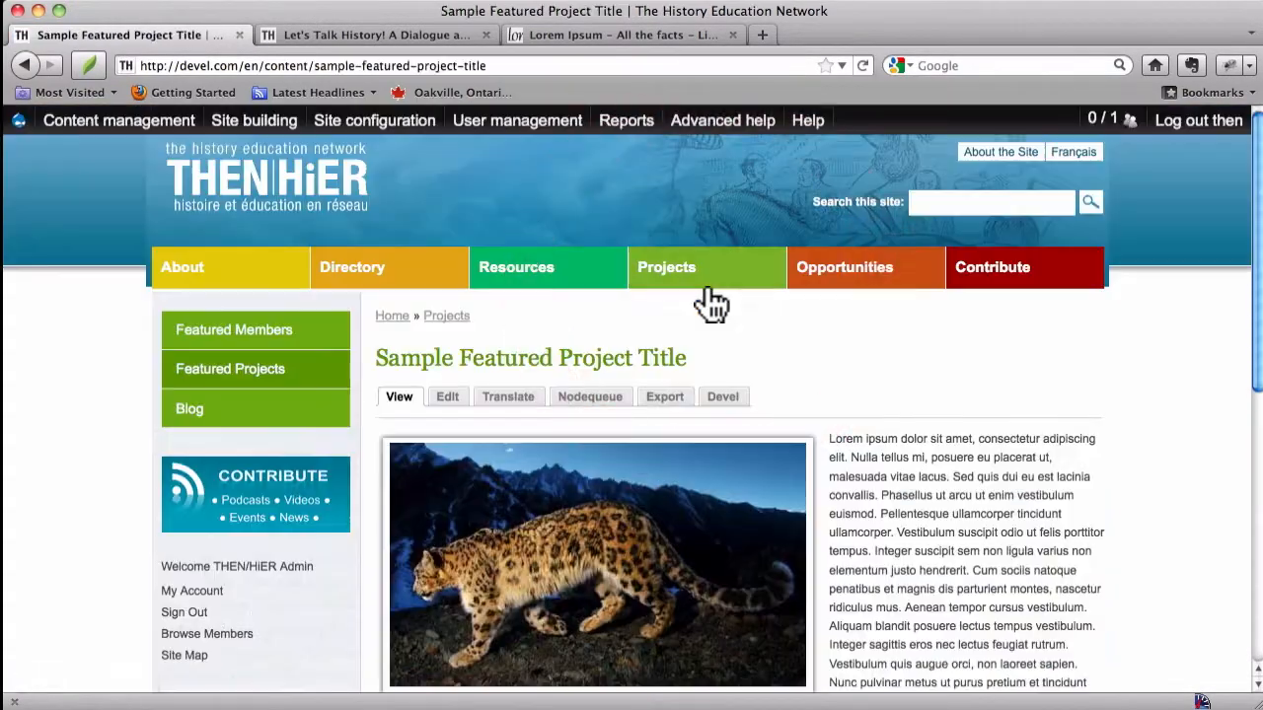
pyautogui.scroll(-10, 713, 306)
pyautogui.scroll(10, 712, 306)
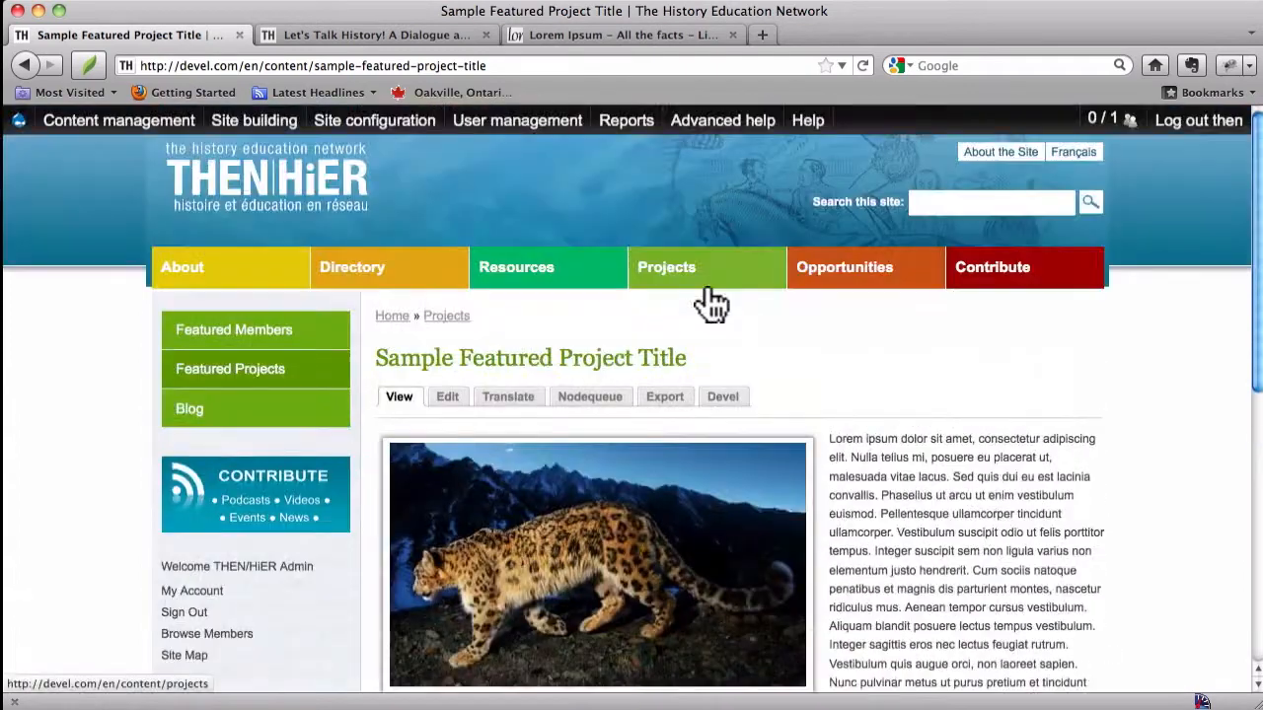
pyautogui.click(182, 209)
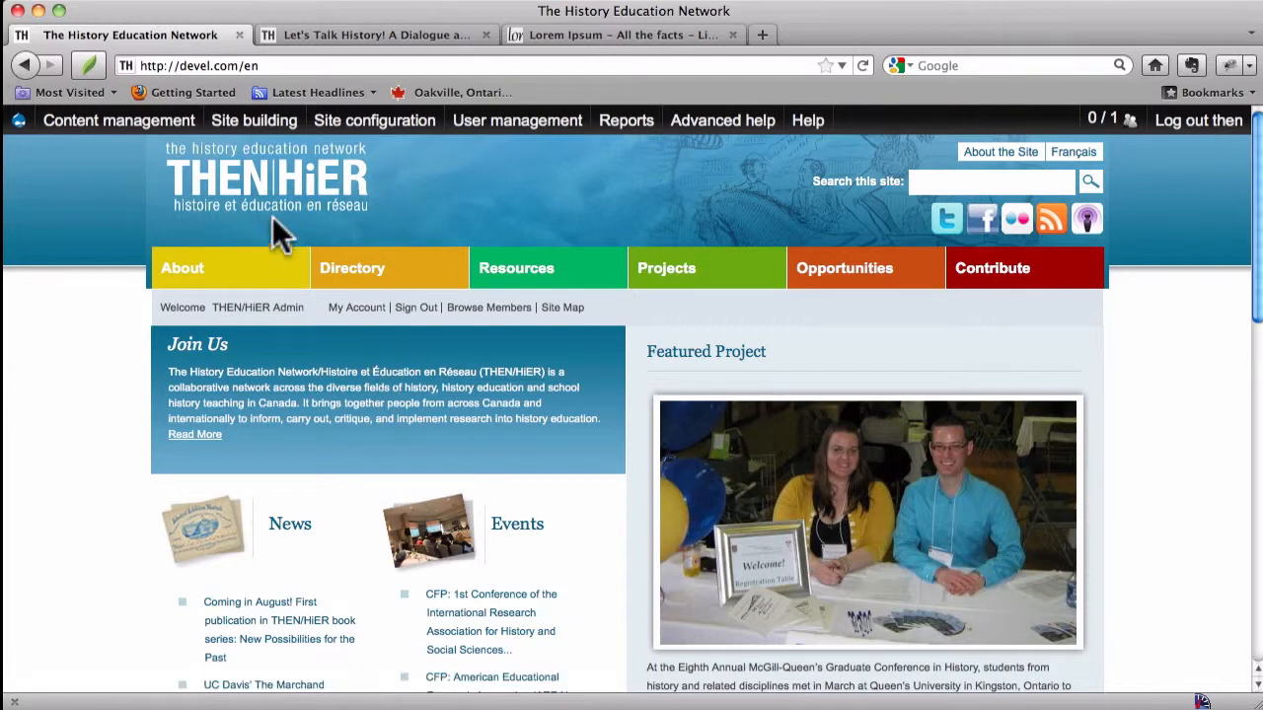
# Step: Remove Sample Featured Project Title from the Featured Projects nodequeue and save the queue
pyautogui.moveTo(128, 126)
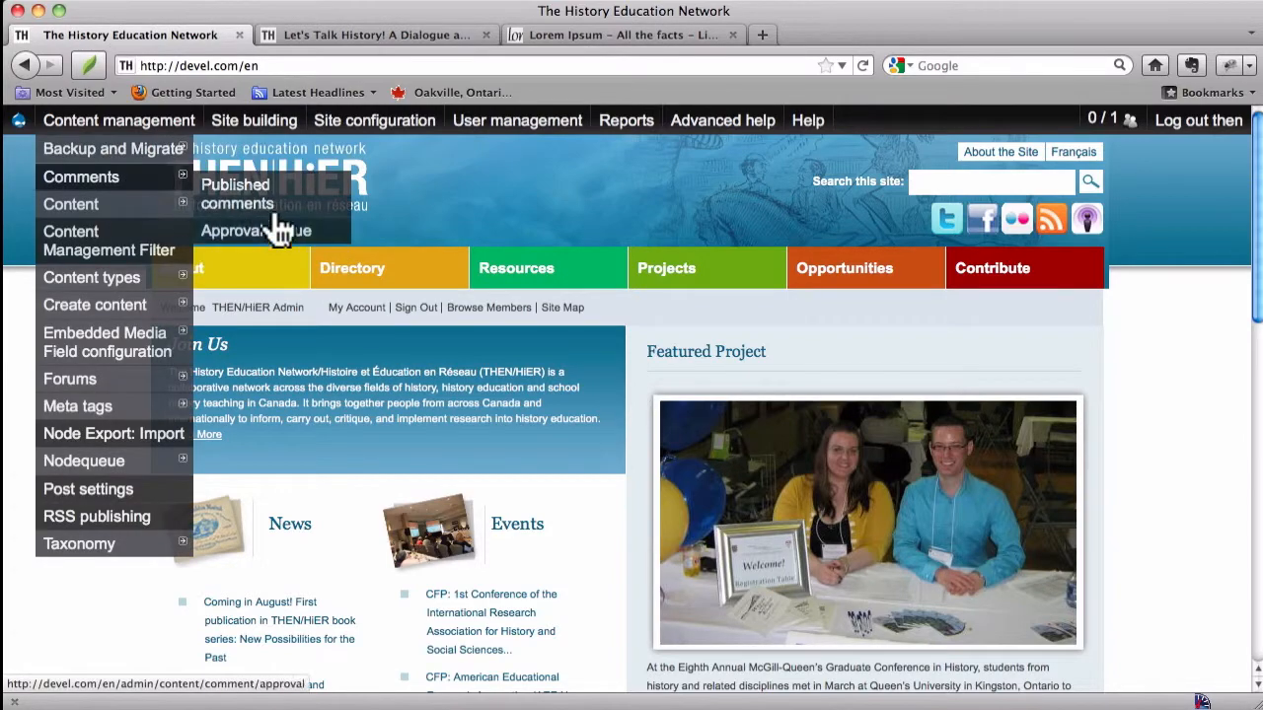
pyautogui.moveTo(148, 464)
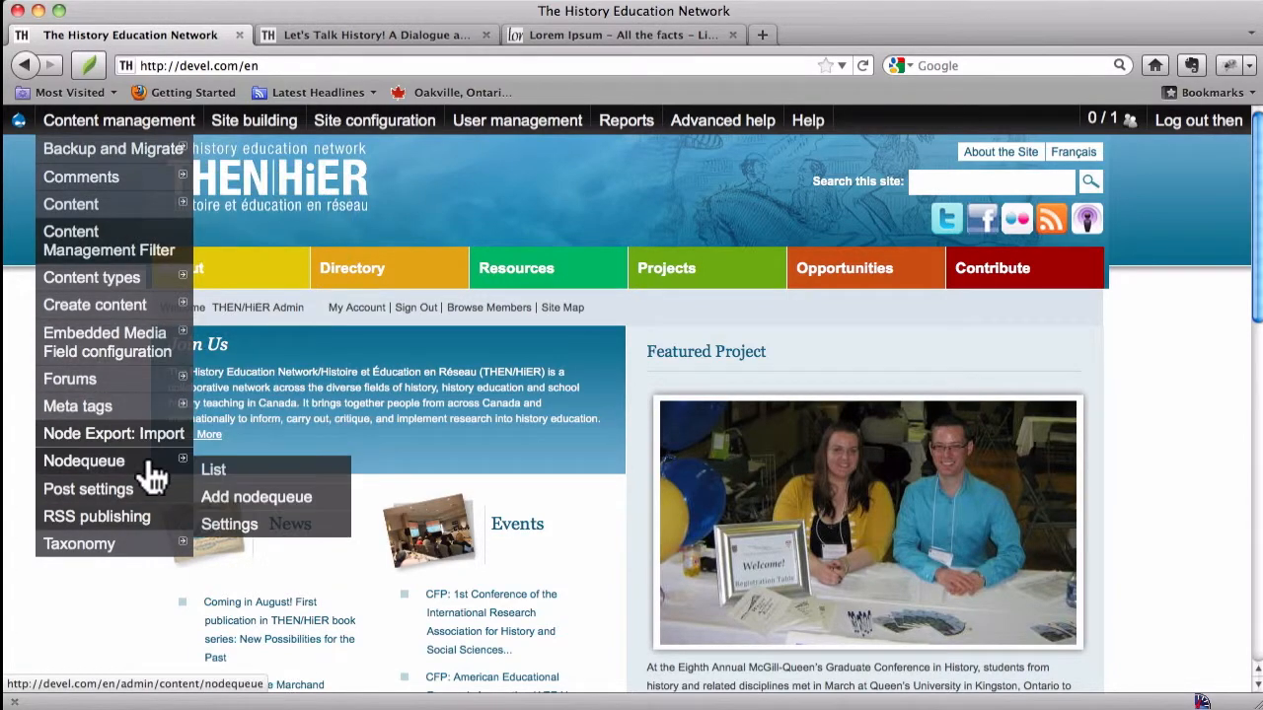
pyautogui.click(236, 473)
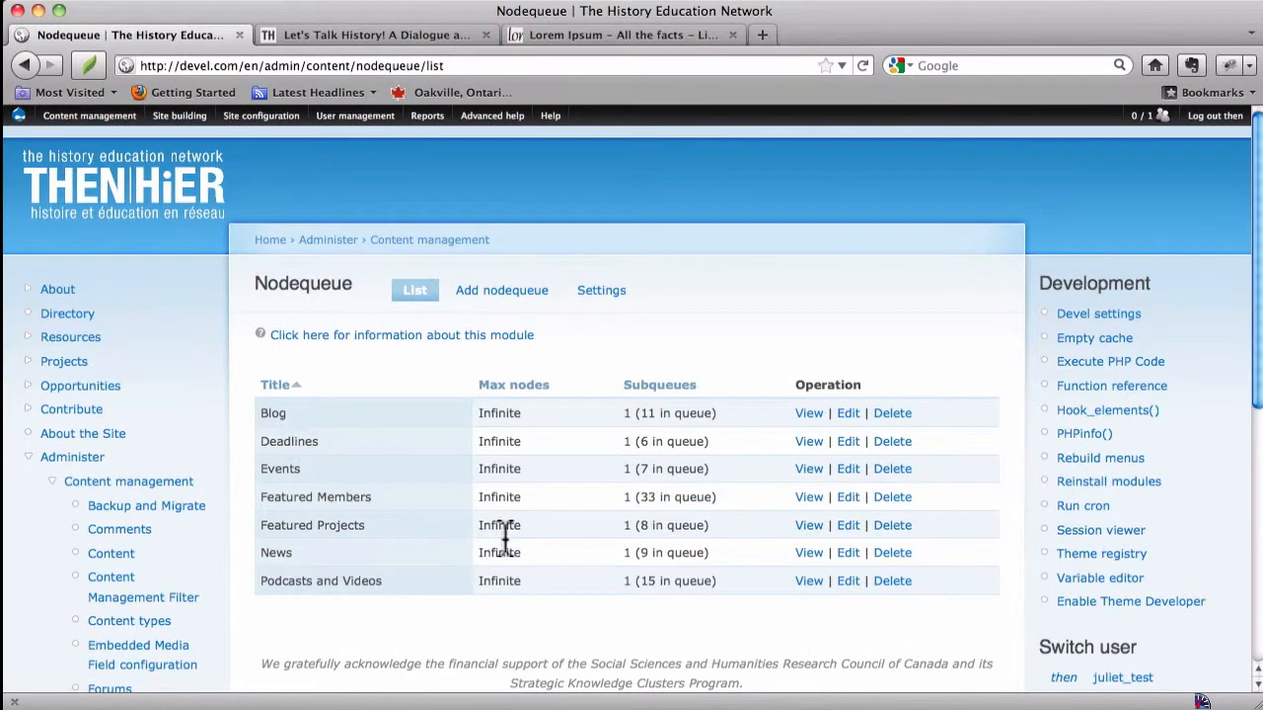
pyautogui.click(807, 528)
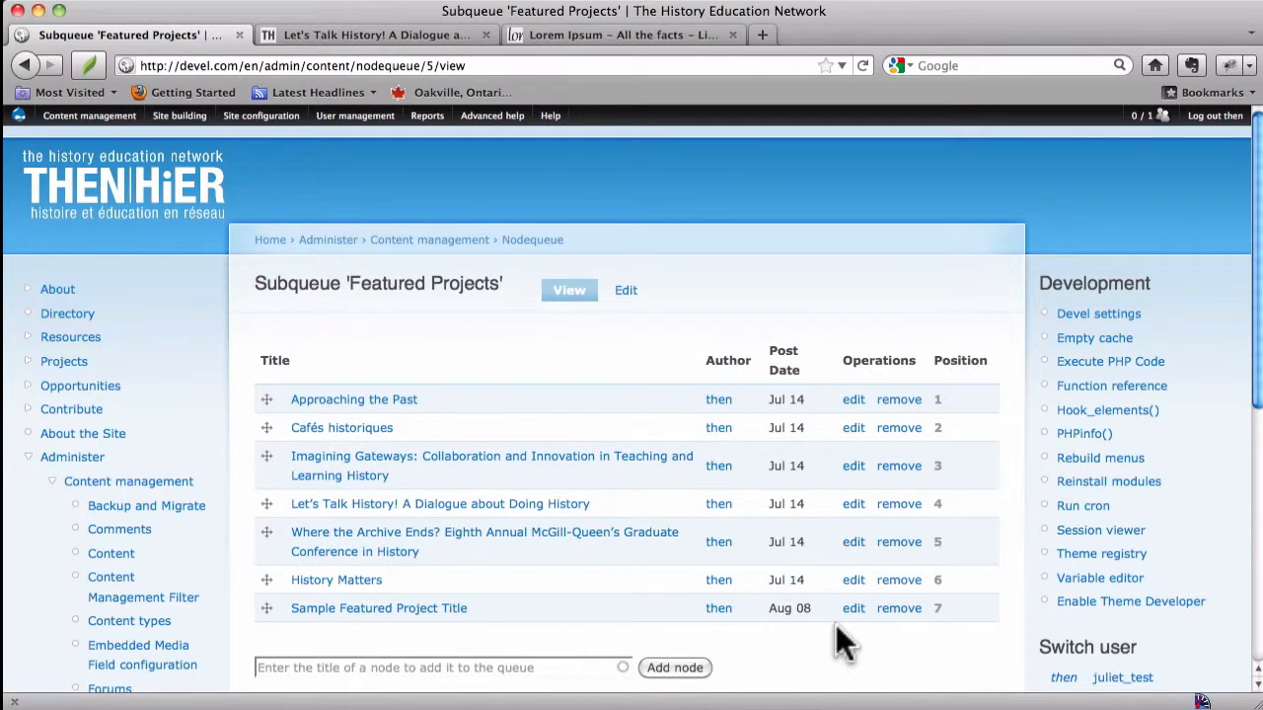
pyautogui.click(899, 609)
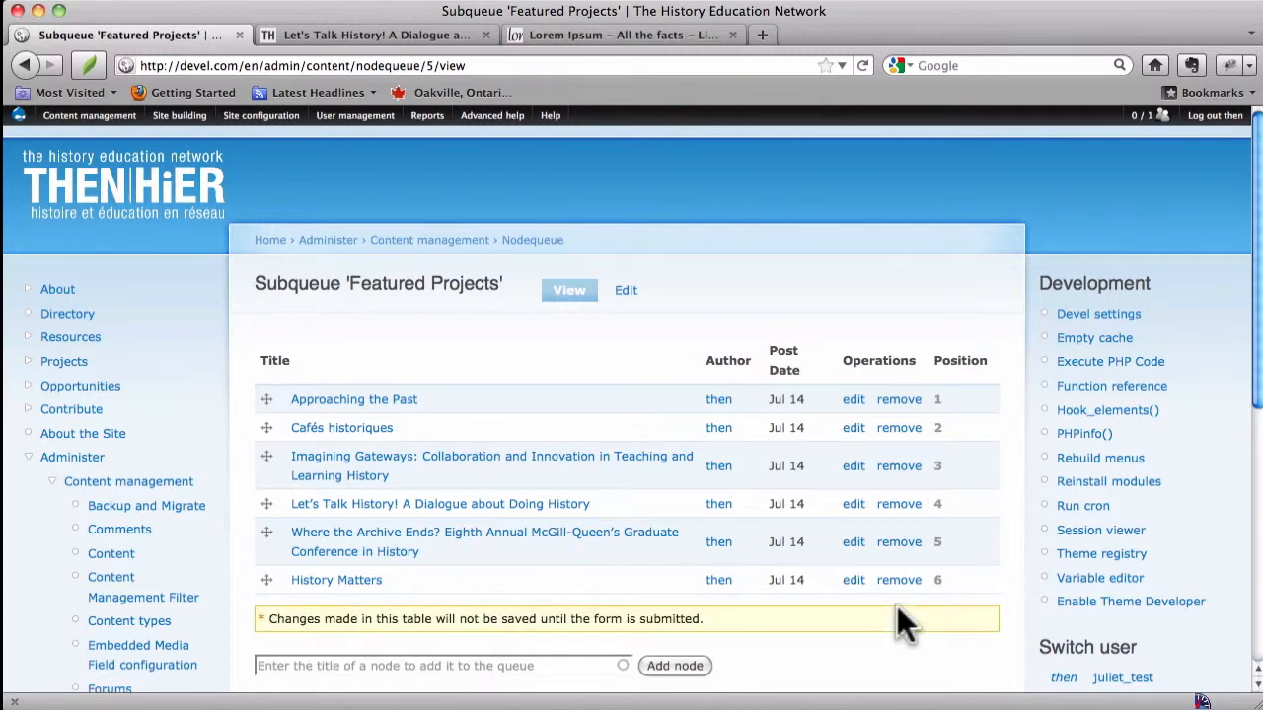
pyautogui.scroll(-3, 544, 573)
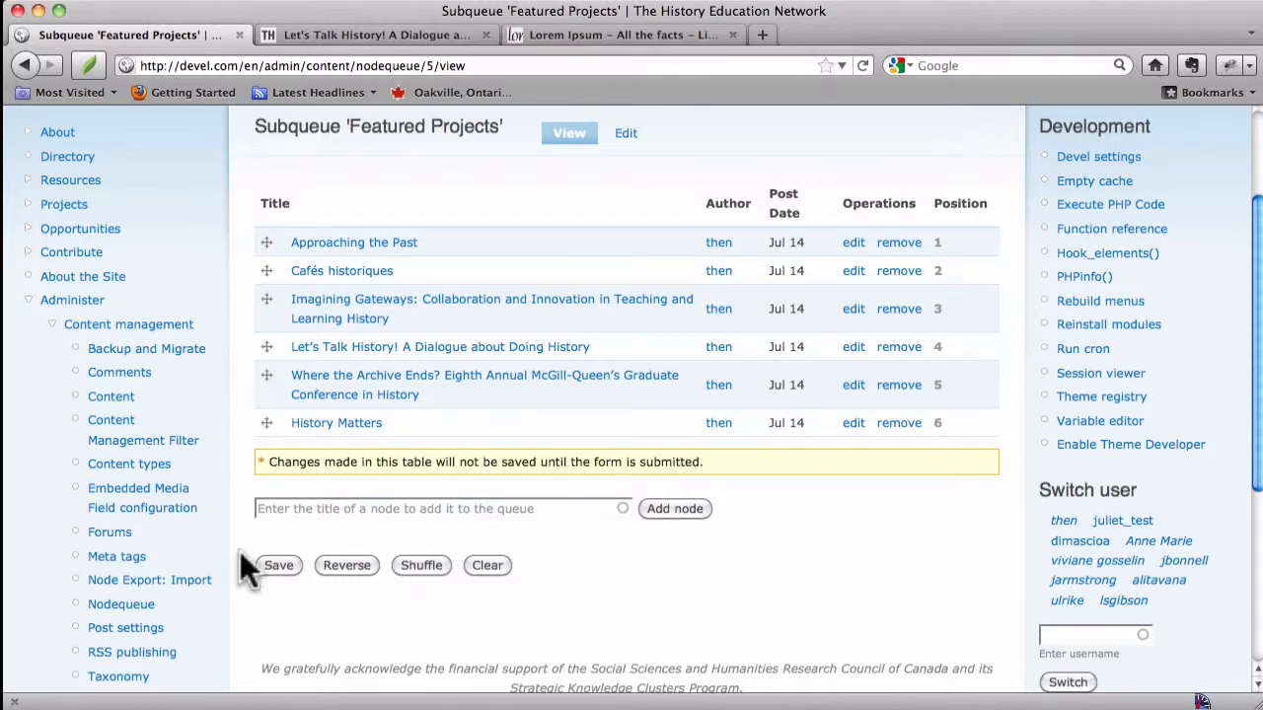
pyautogui.click(277, 566)
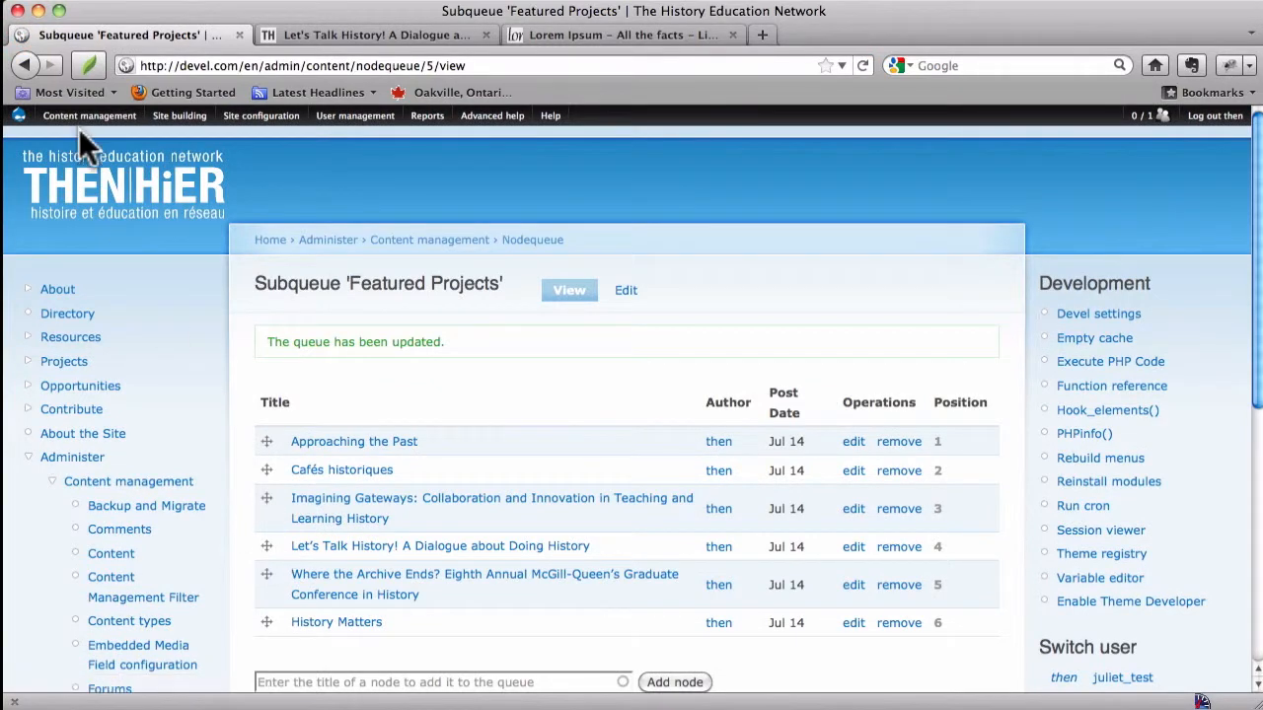
# Step: Open the Sample Featured Project Title page from the content list and add it to the Featured Projects nodequeue
pyautogui.click(99, 195)
pyautogui.moveTo(91, 122)
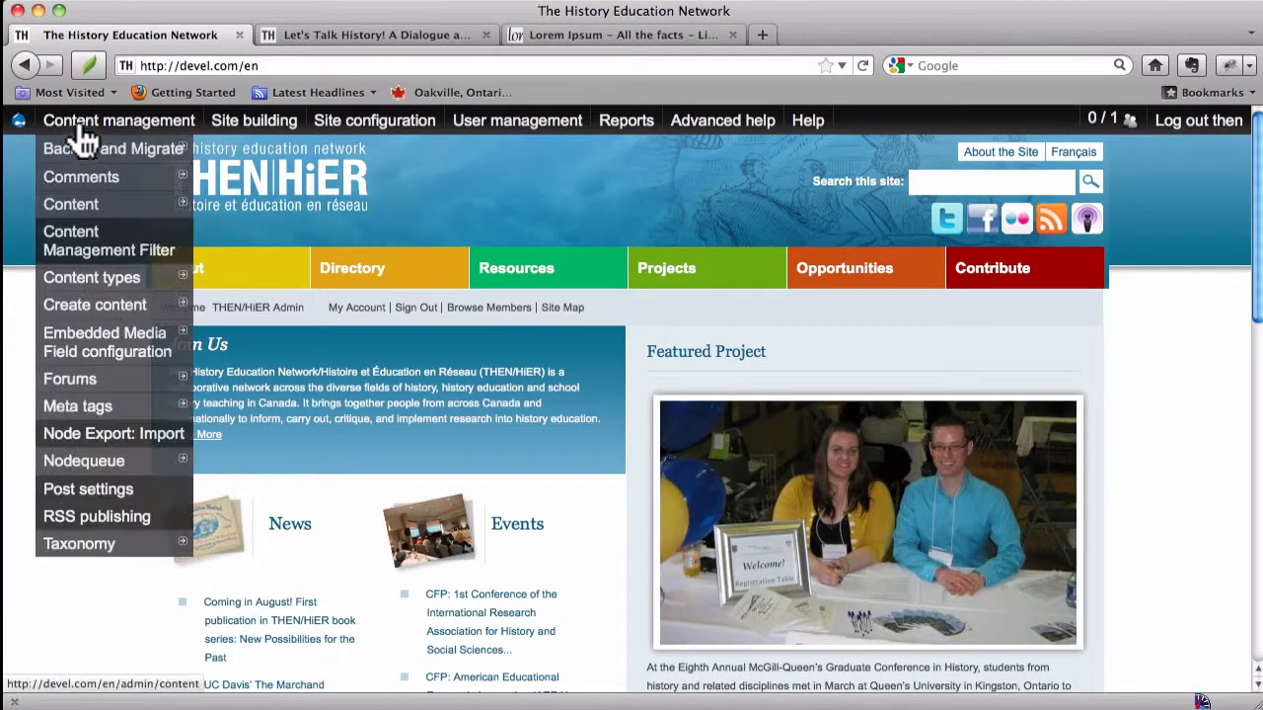
pyautogui.moveTo(175, 210)
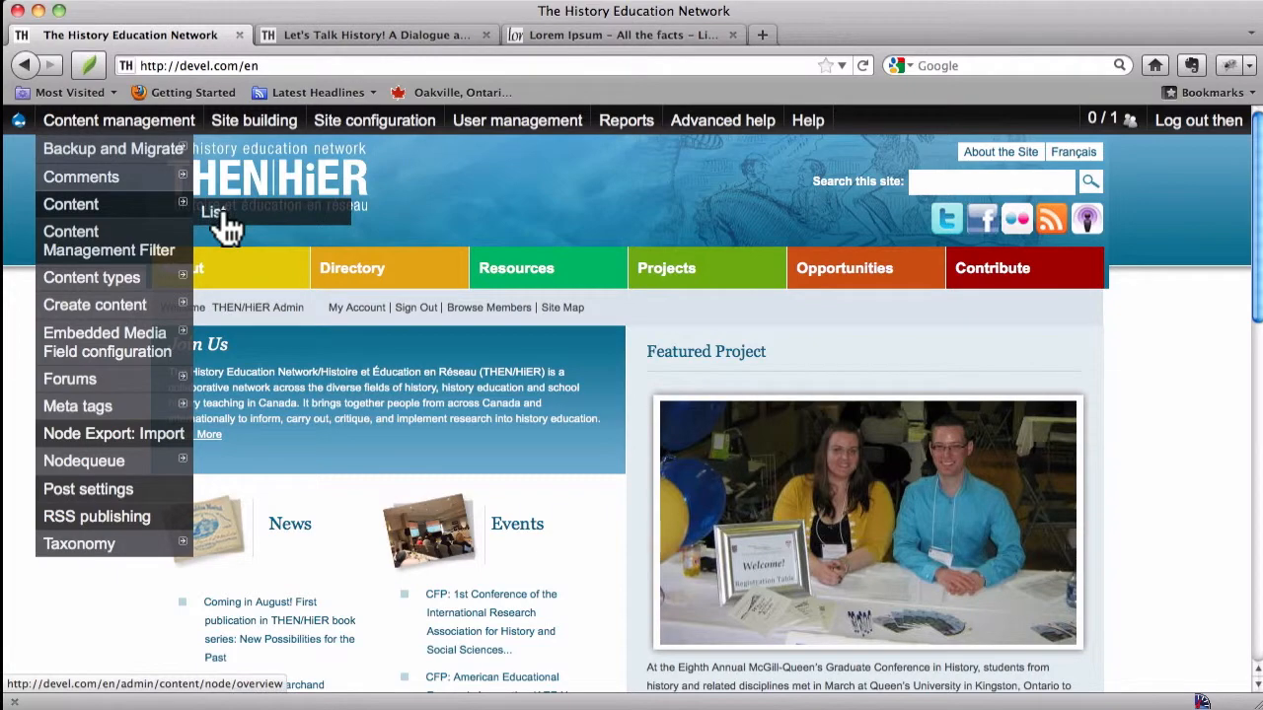
pyautogui.click(222, 219)
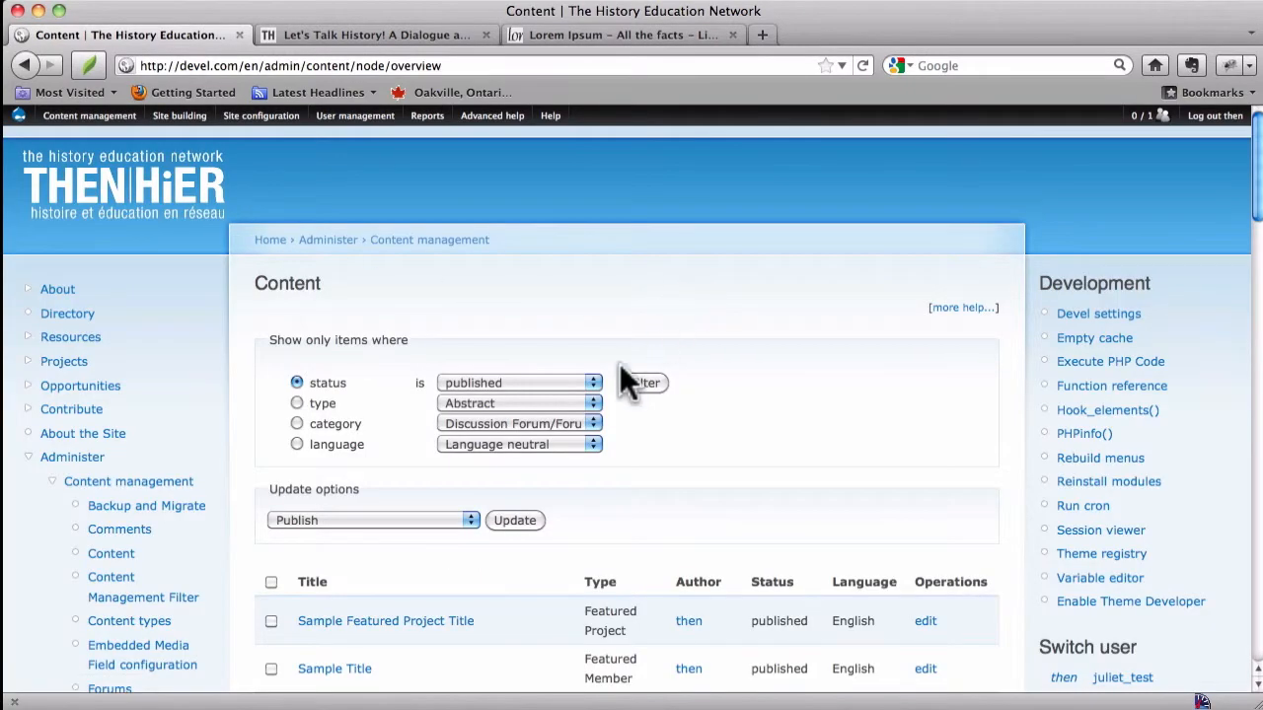
pyautogui.scroll(-3, 550, 473)
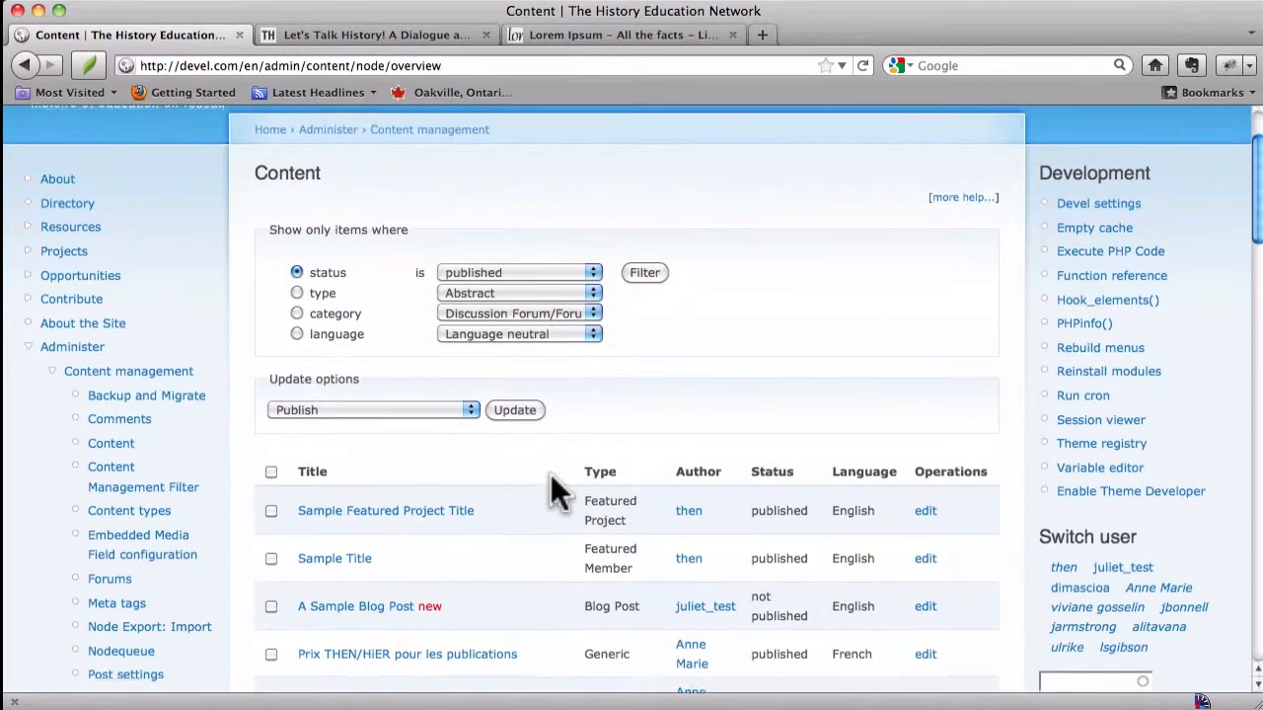
pyautogui.click(411, 509)
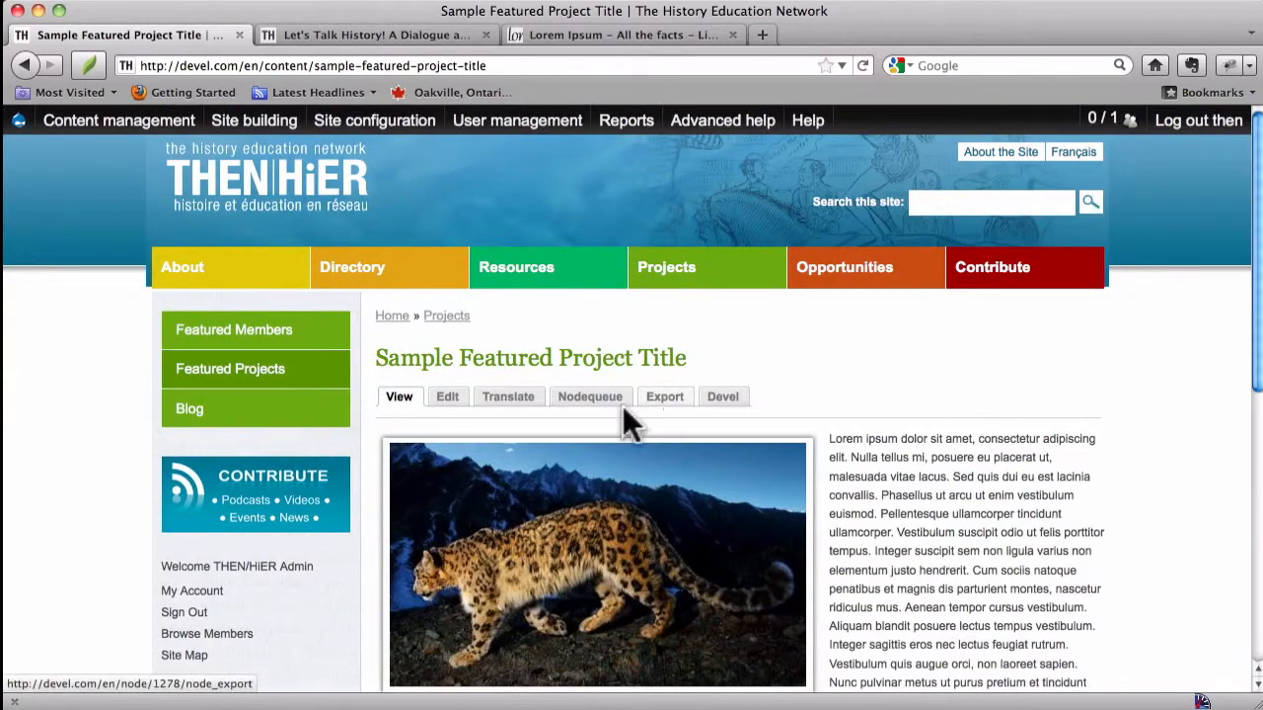
pyautogui.click(585, 402)
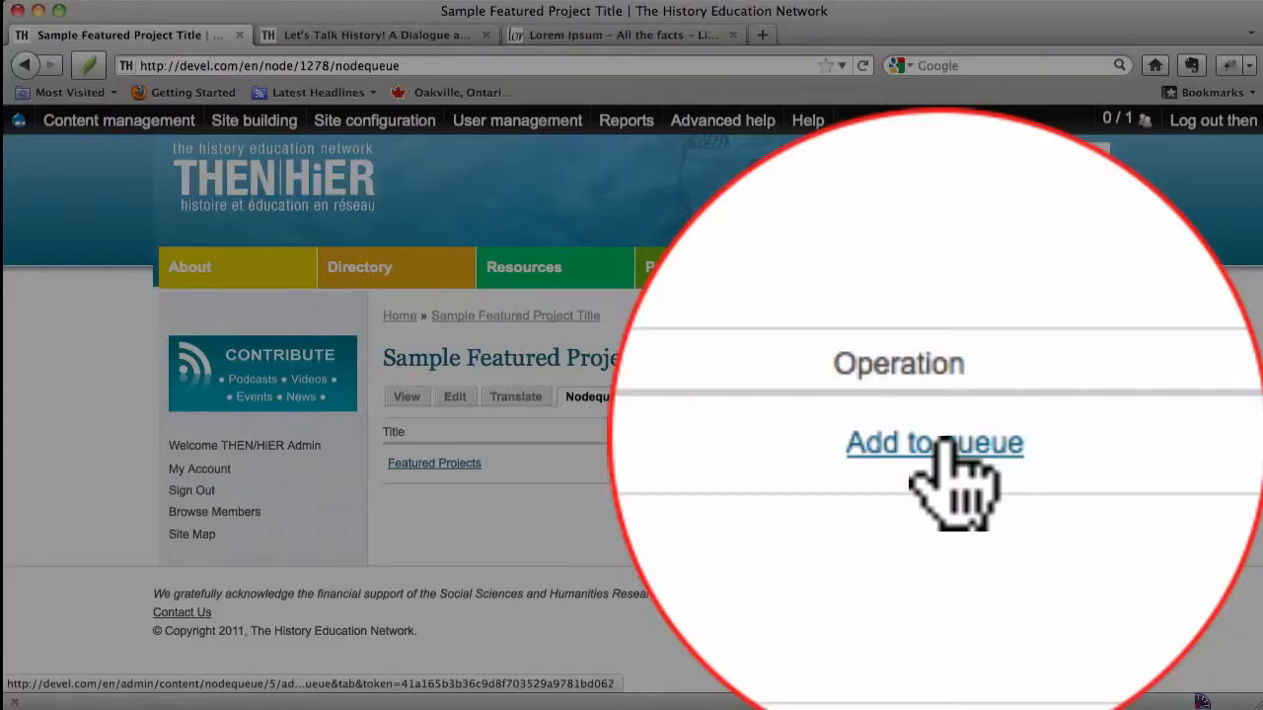
pyautogui.click(946, 459)
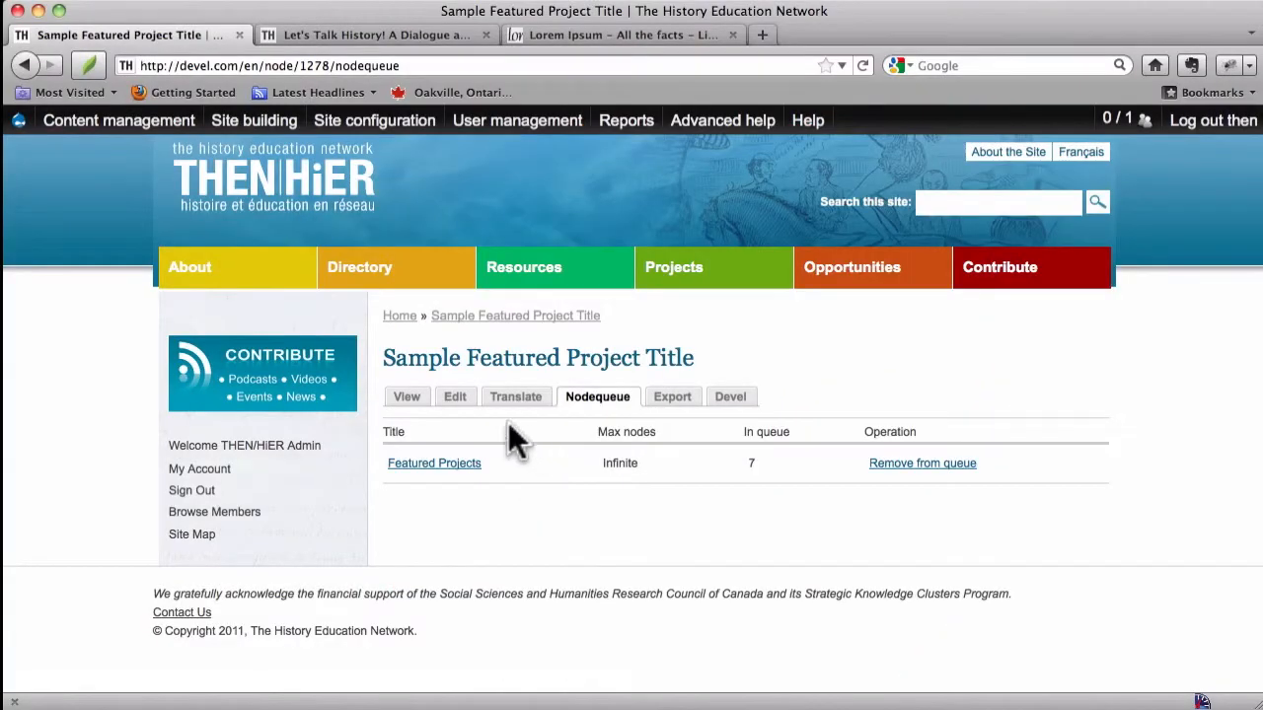
# Step: Go back to the home page, through the content list, to check the Featured Project area
pyautogui.click(293, 198)
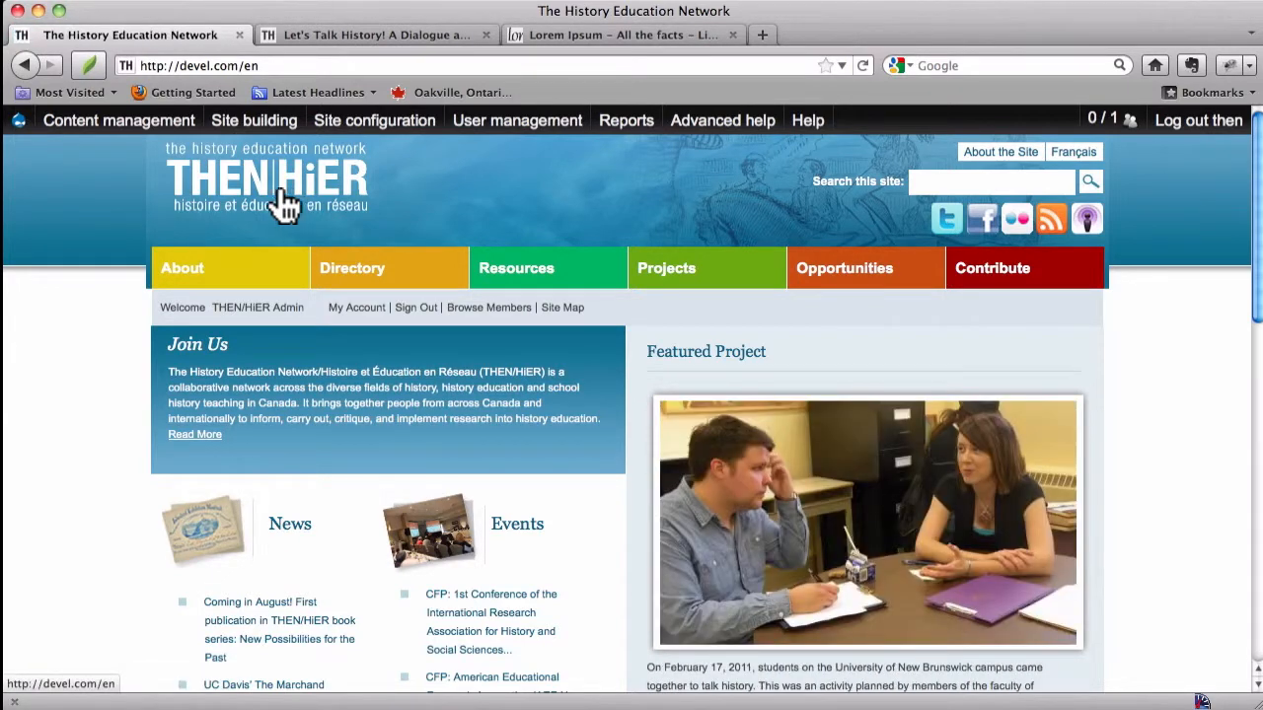
pyautogui.moveTo(111, 215)
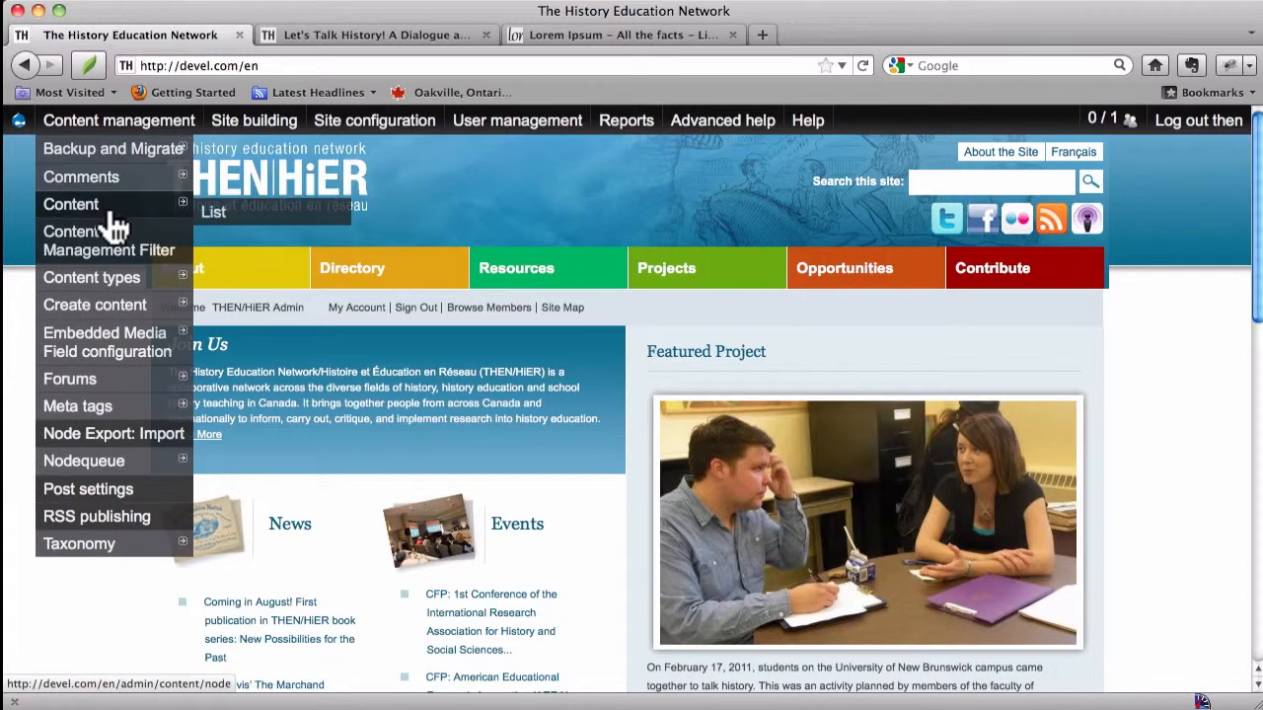
pyautogui.click(226, 234)
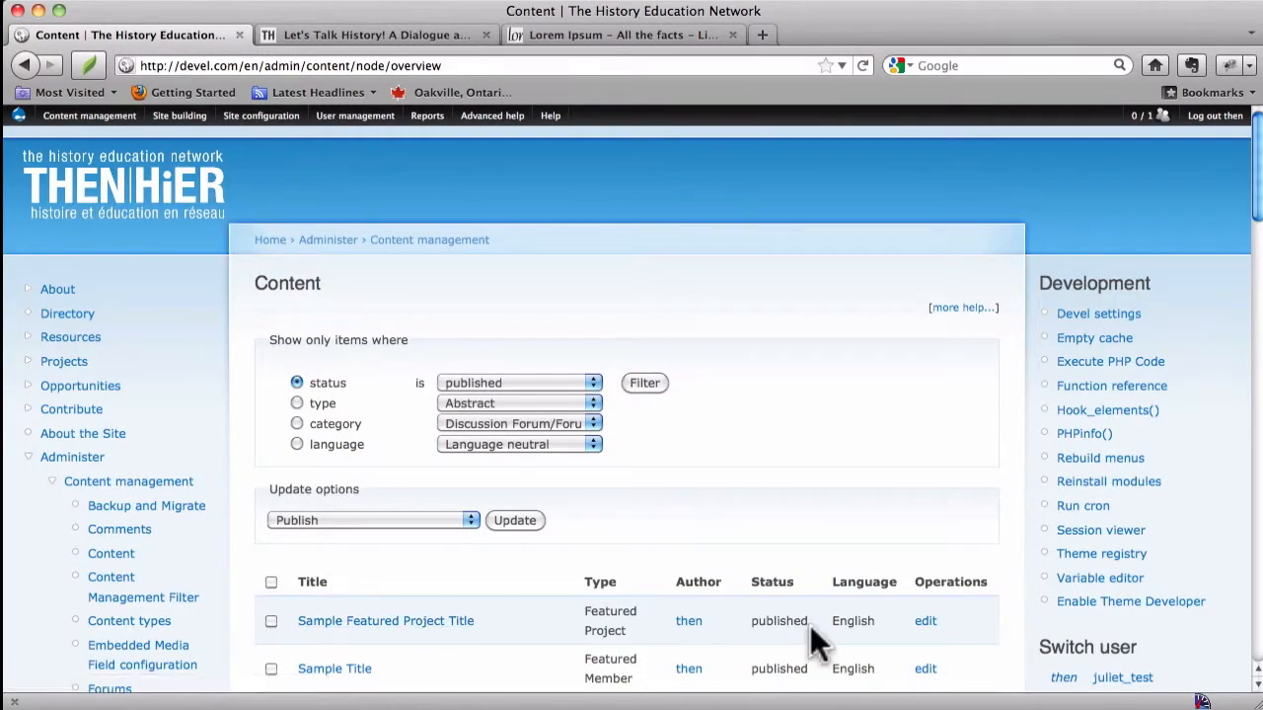
pyautogui.click(383, 625)
pyautogui.moveTo(383, 624); pyautogui.dragTo(130, 355)
pyautogui.click(118, 203)
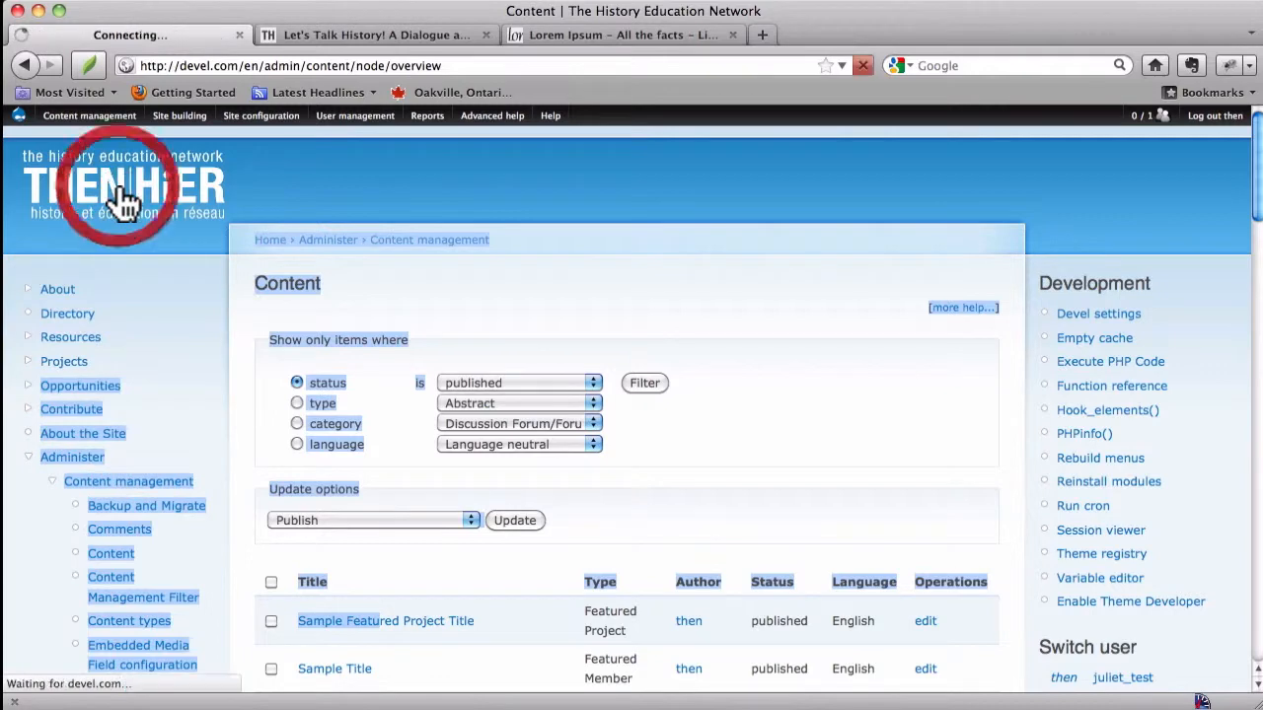